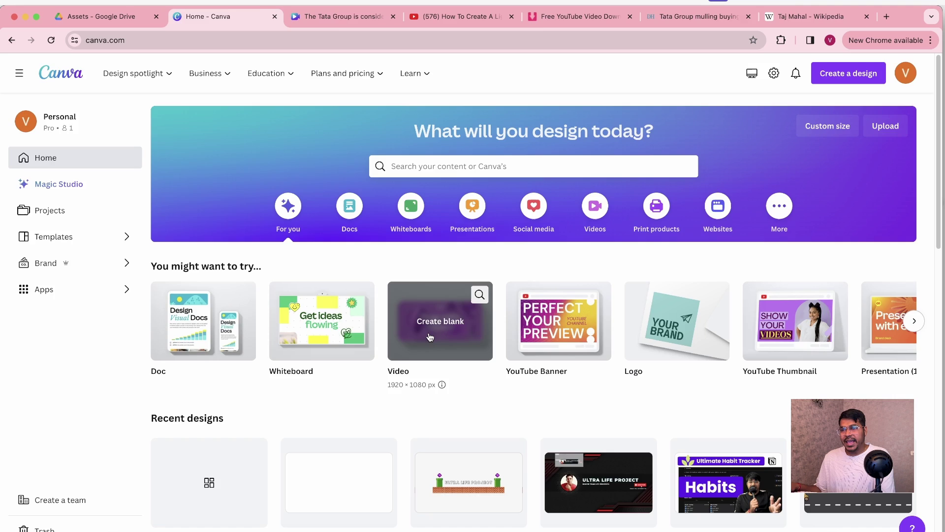
- Create a blank 1920 × 1080 px video and fill its first page with the uploaded 14.7-second green-screen clip
click(433, 334)
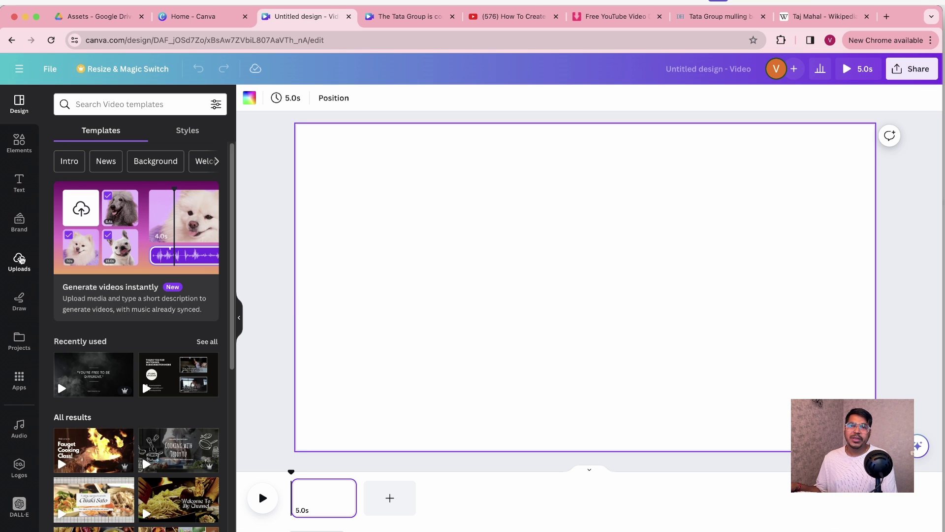
click(19, 261)
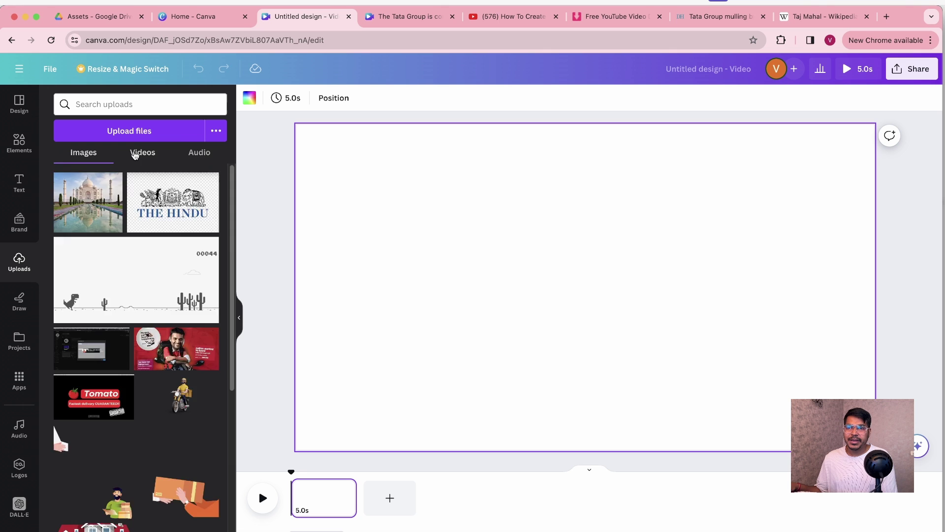
click(135, 154)
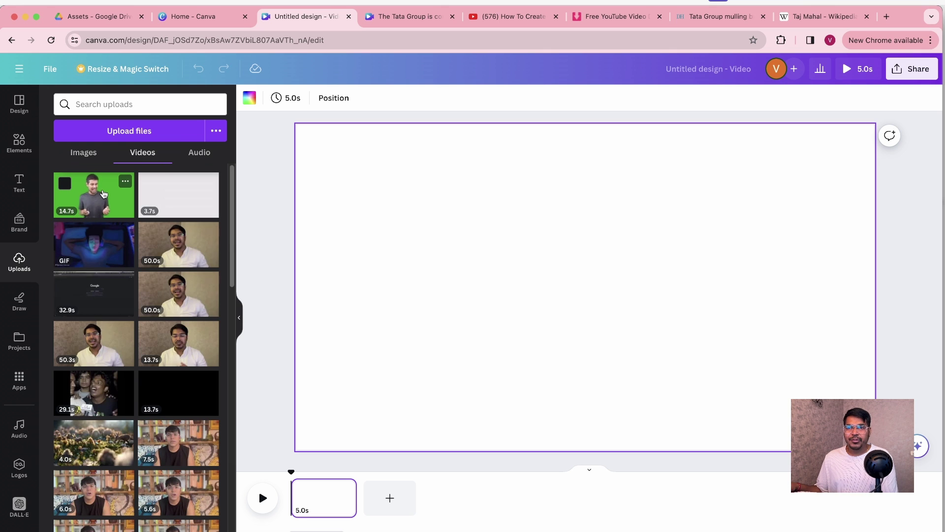
drag(103, 194, 299, 133)
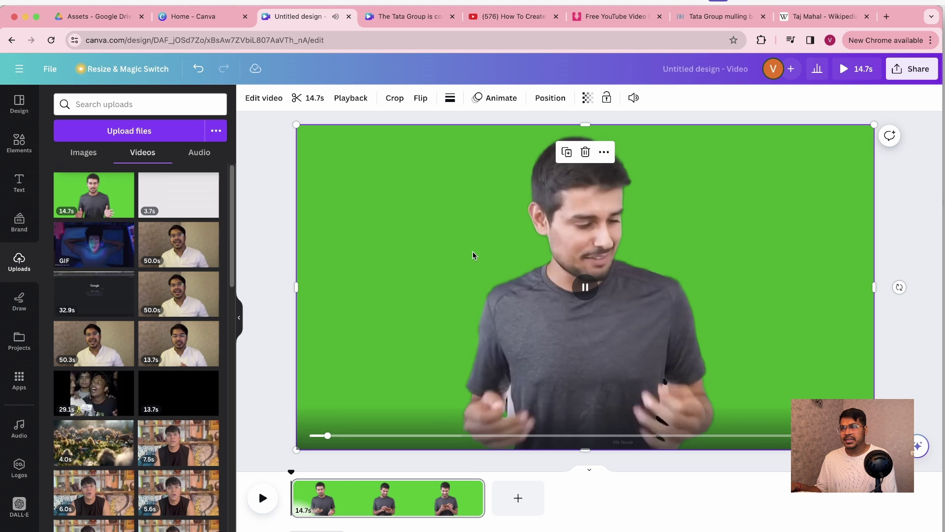
key(space)
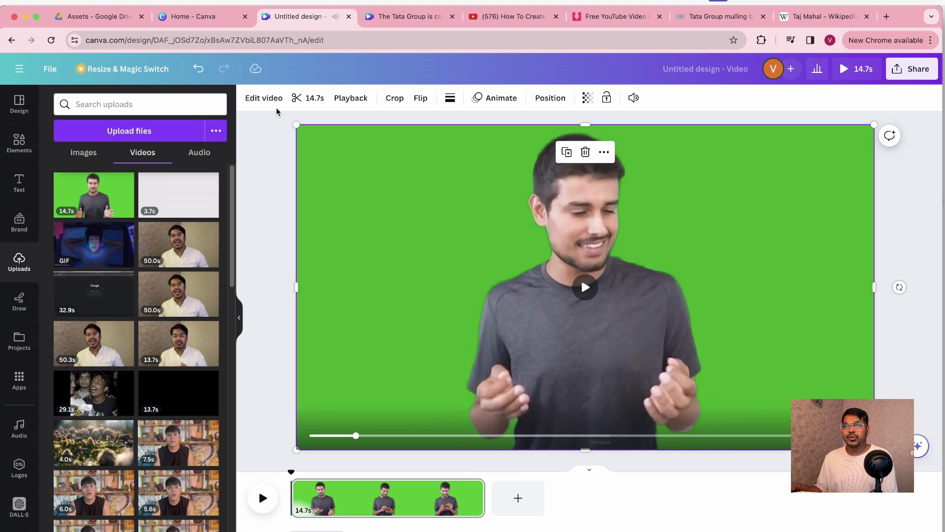
- Remove the green background from the presenter clip with Background Remover and preview the clip
click(266, 100)
click(85, 185)
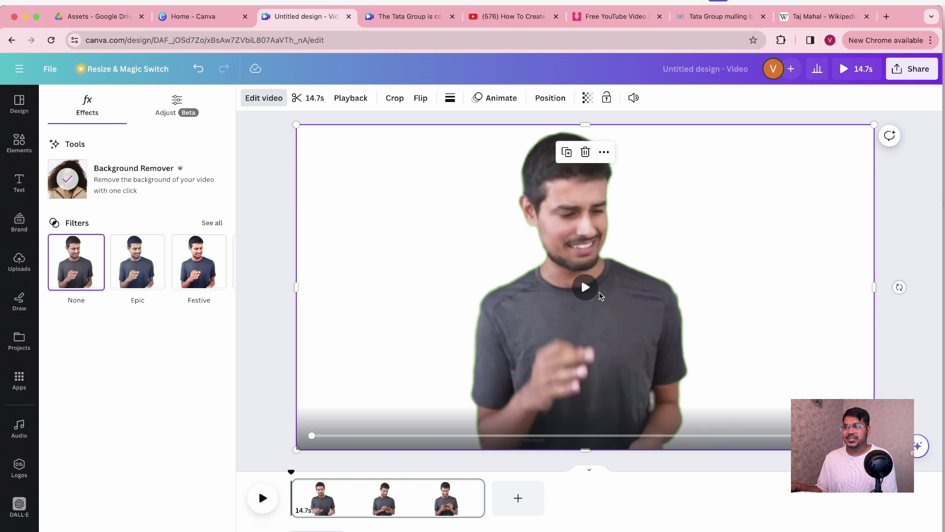
click(585, 288)
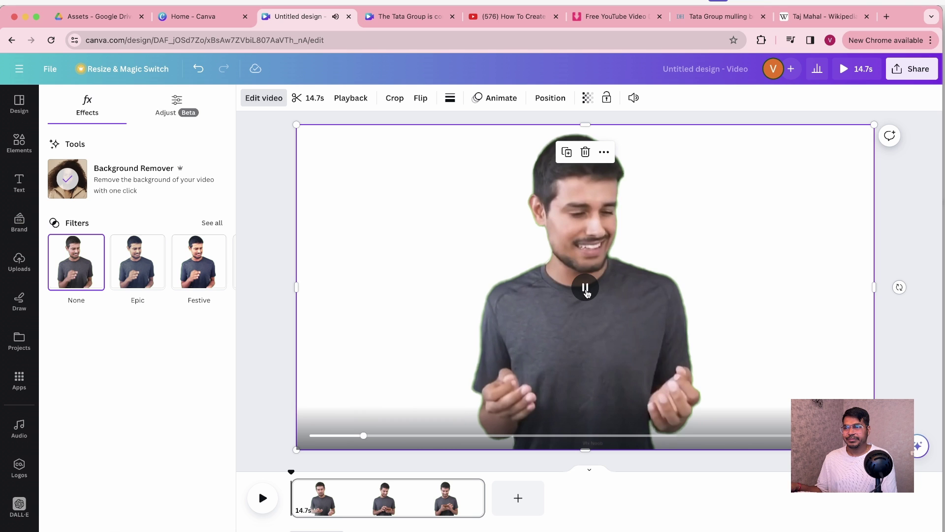
click(586, 289)
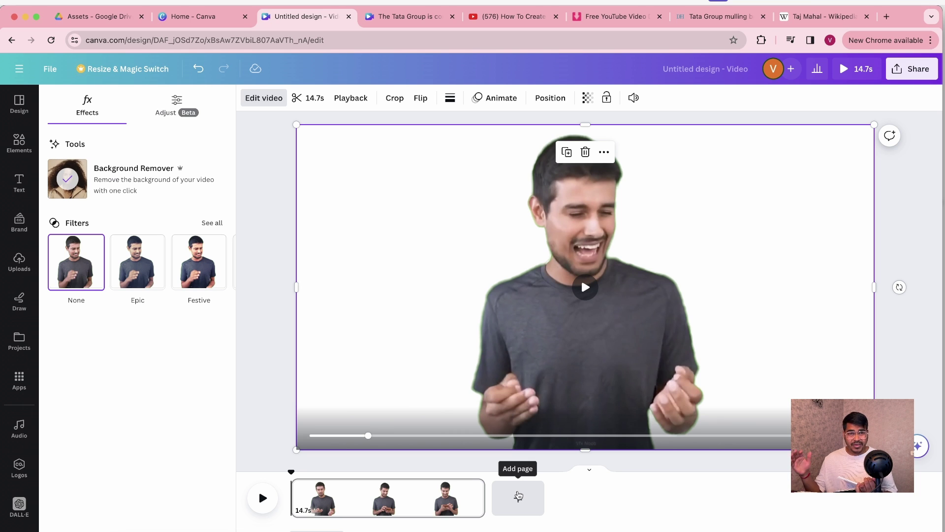
- Add a second page with the three highlighted Tata Group paragraphs from the Deccan Herald article, set in Times New Roman
click(518, 496)
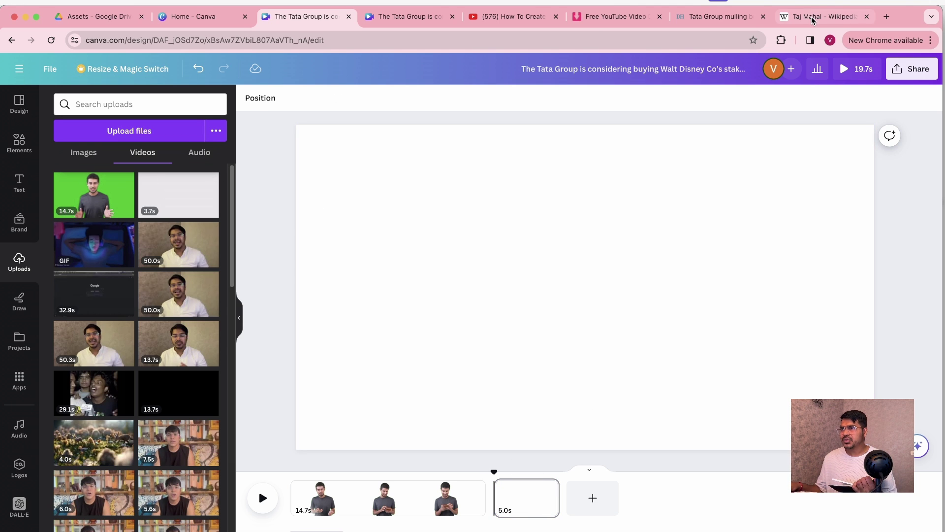
click(732, 20)
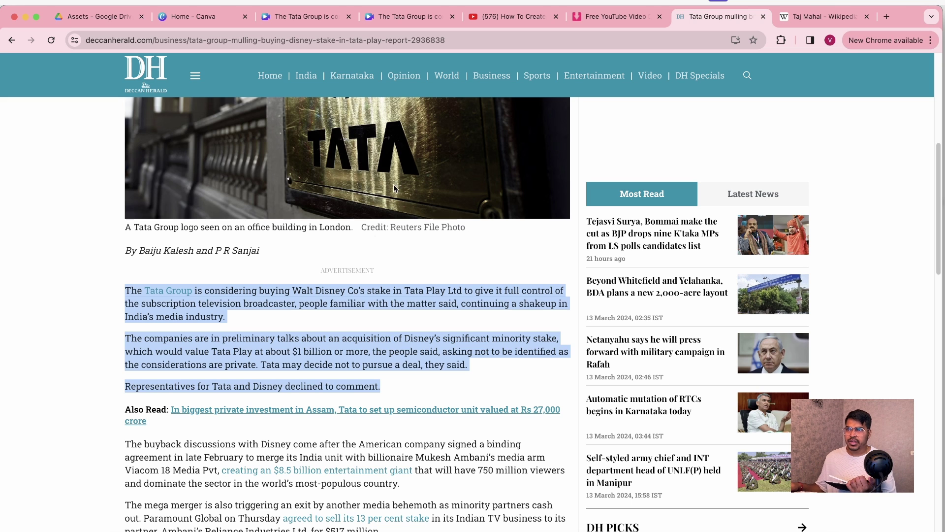
click(305, 16)
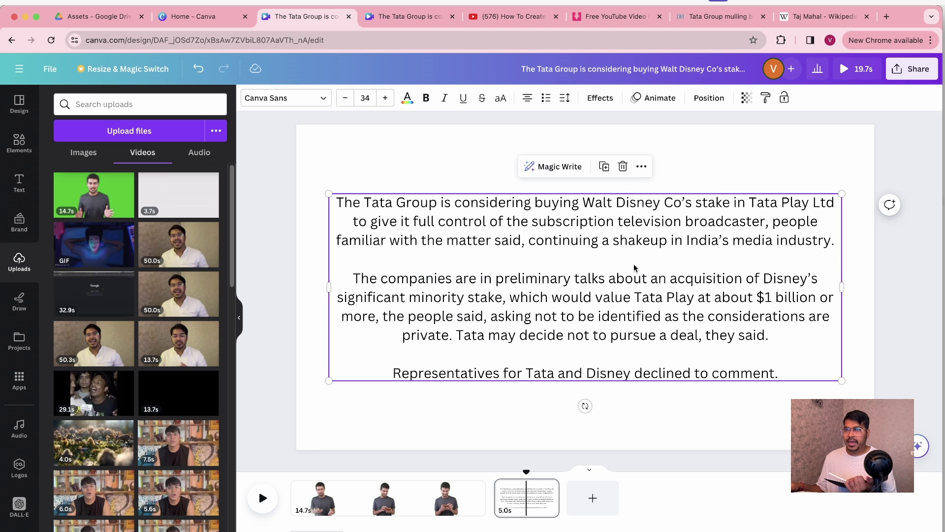
click(331, 100)
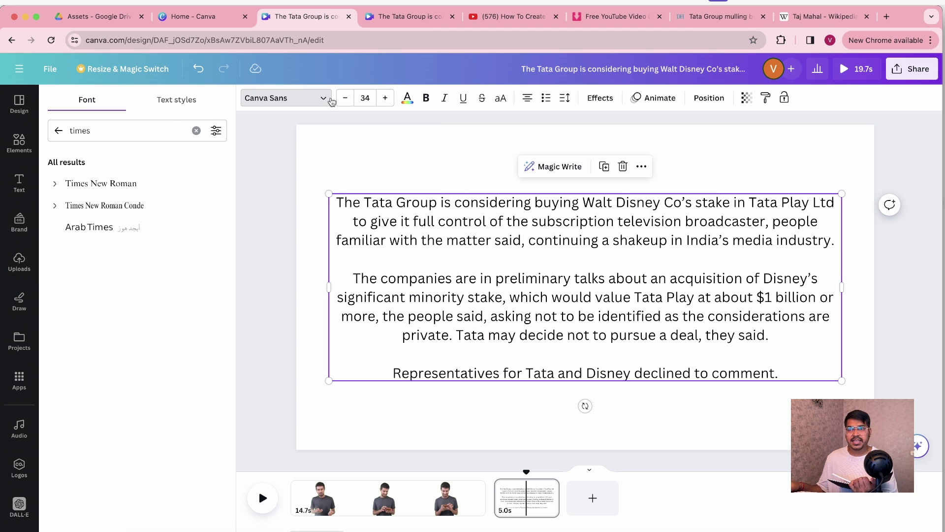
click(127, 184)
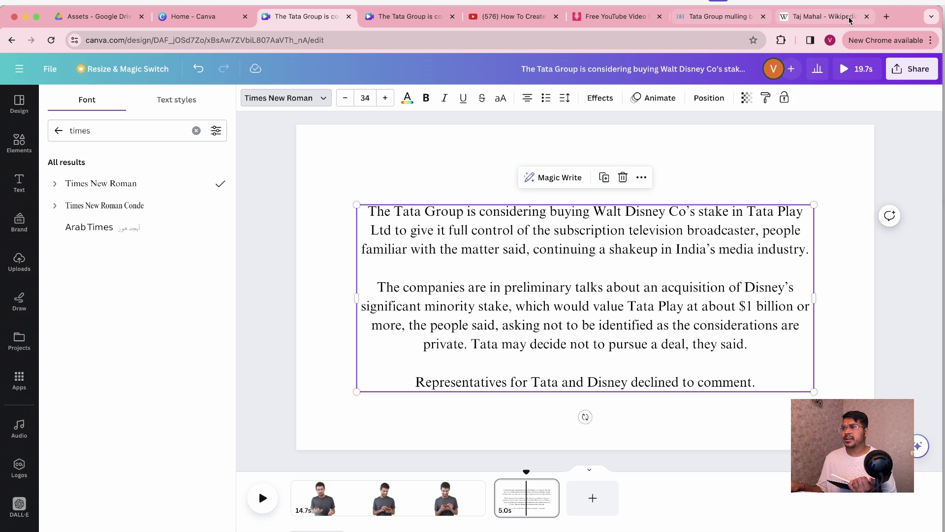
- Search Google for "the hindu logo" in a new browser tab and open the PNGWing image preview
click(887, 18)
text(the hi)
key(Return)
click(236, 82)
text(l)
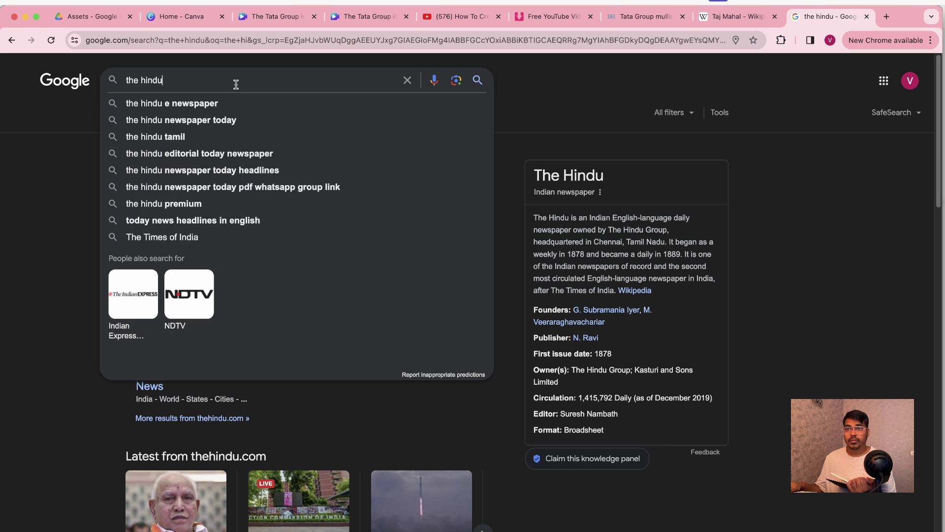
text(ogo)
key(Return)
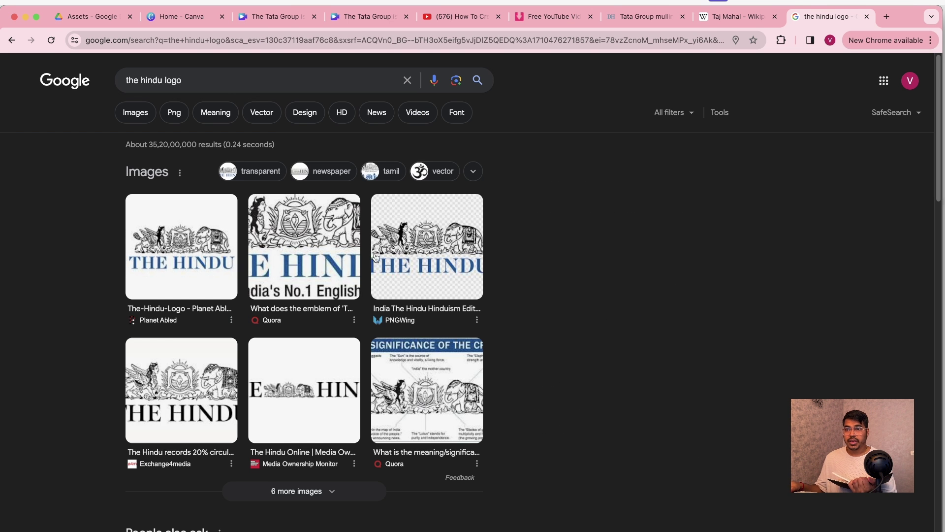
click(427, 246)
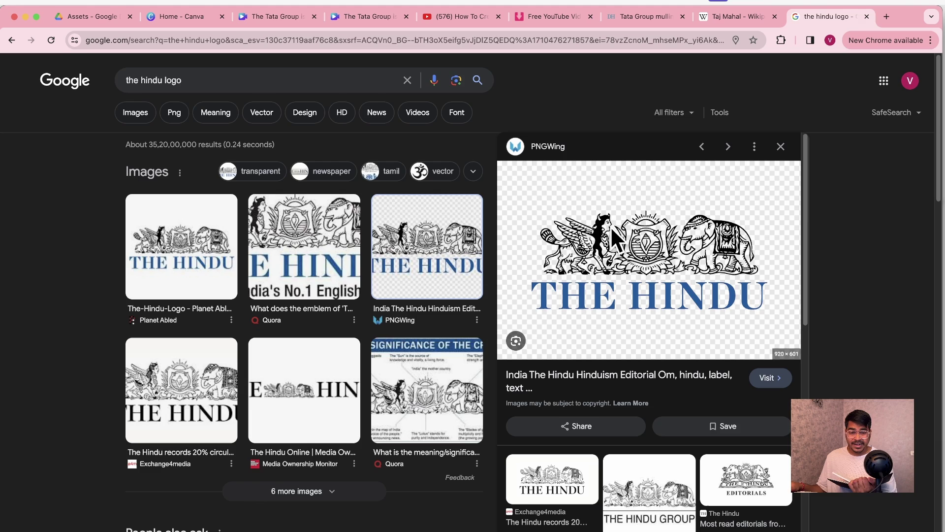
- Return to the Canva video design and insert the uploaded The Hindu logo on the article page
key(super+3)
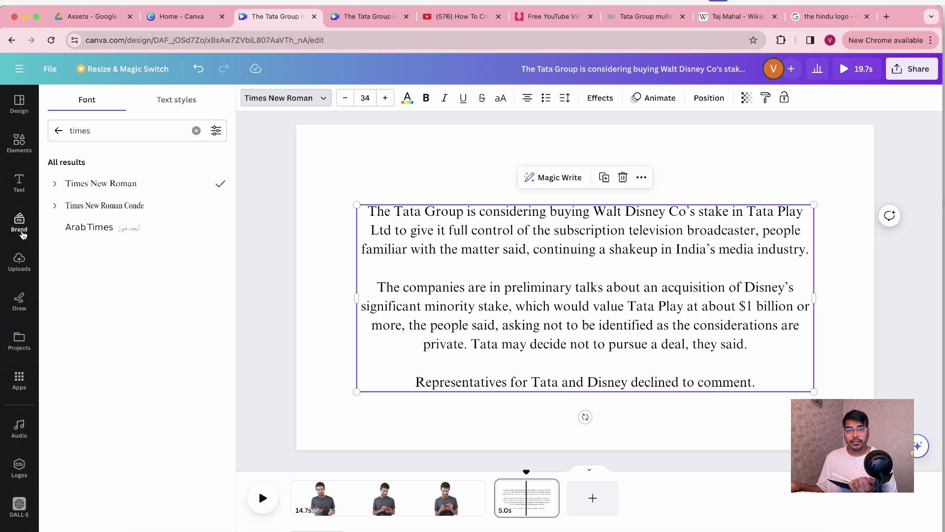
click(19, 265)
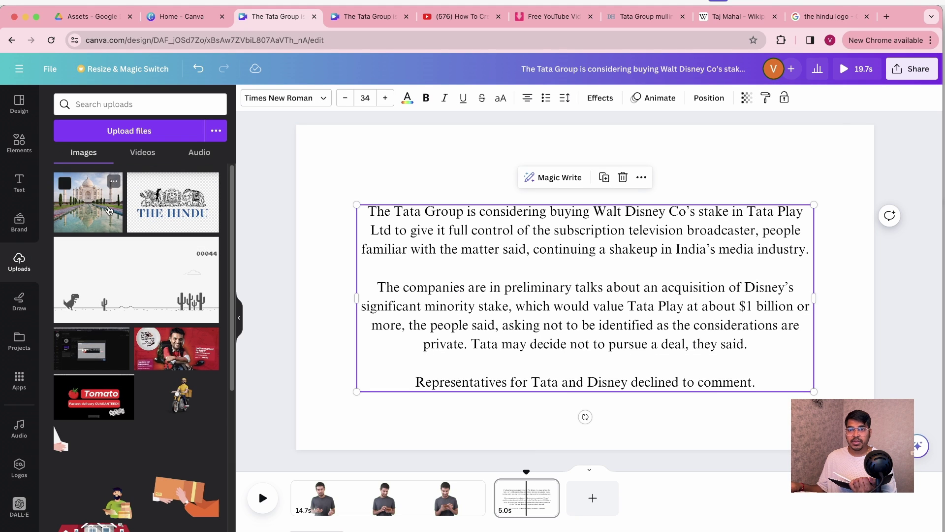
click(185, 218)
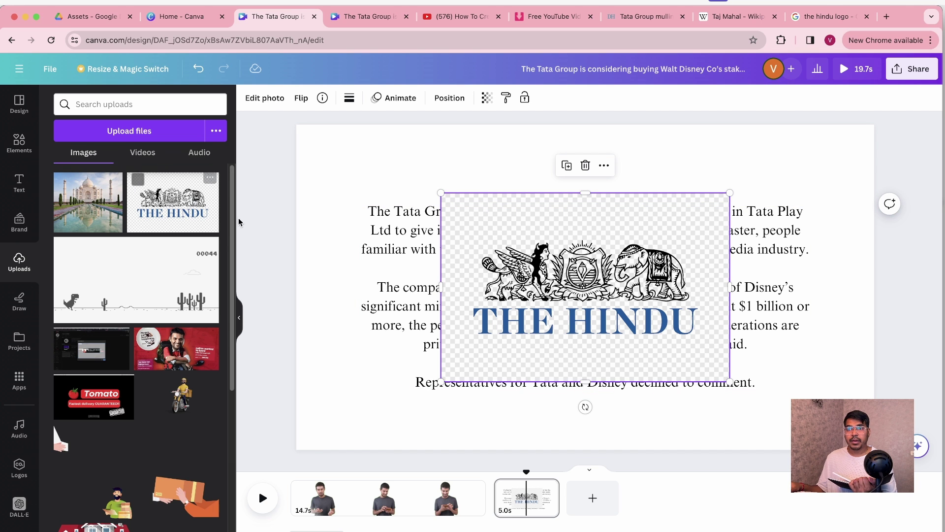
click(240, 322)
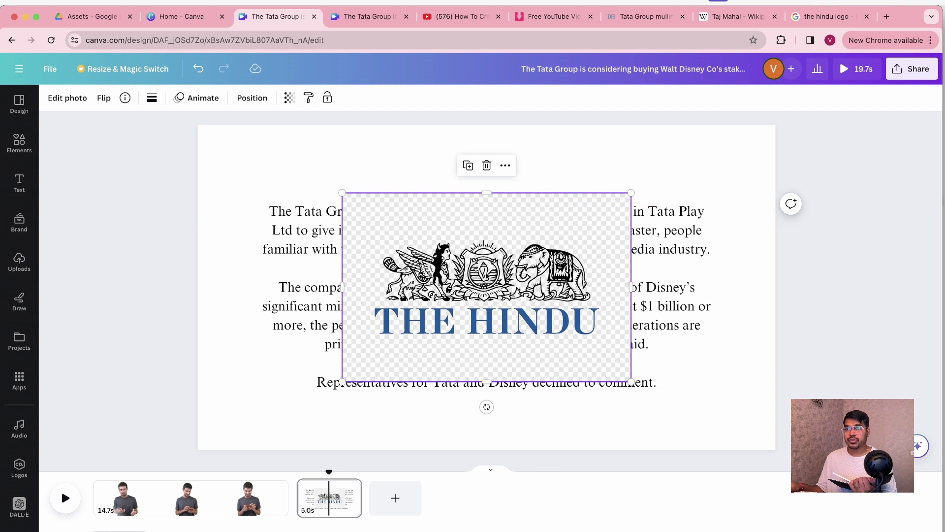
- Remove The Hindu logo's background, then shrink the logo and centre it above the article text
click(68, 98)
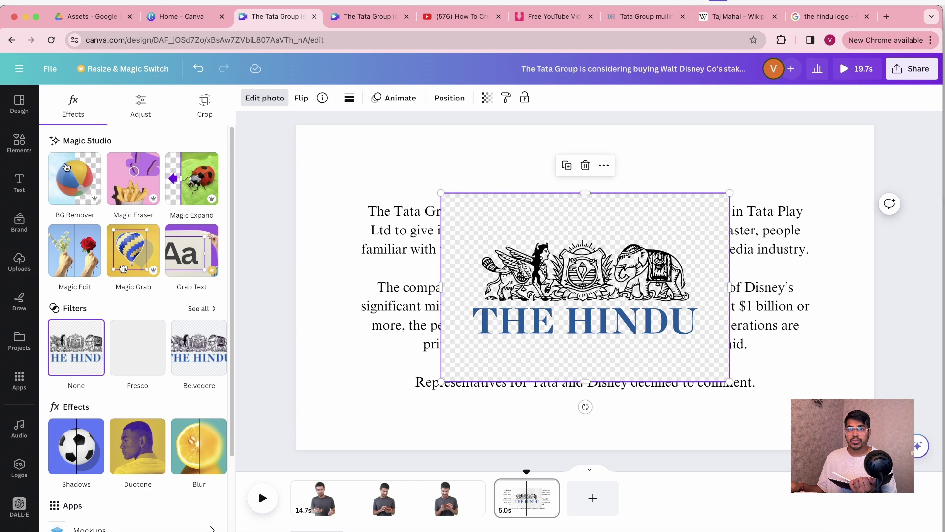
click(74, 179)
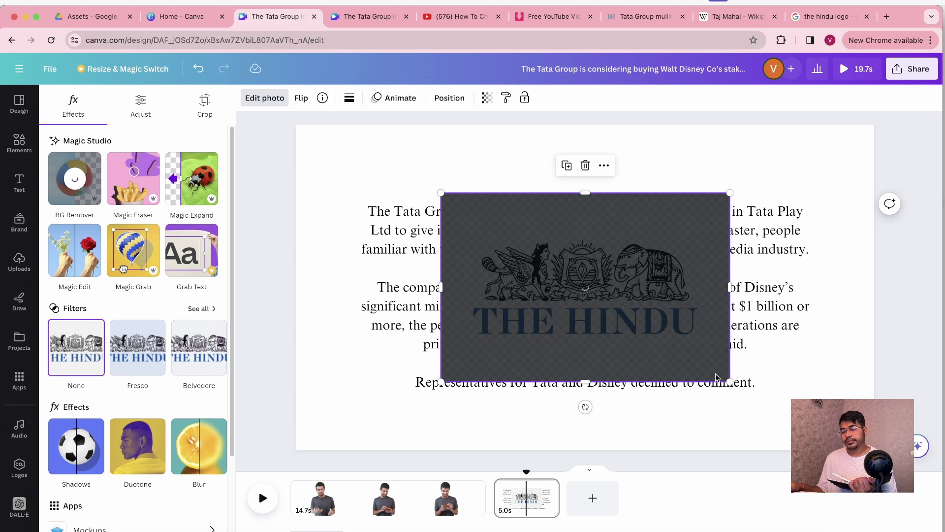
drag(729, 381, 616, 306)
drag(536, 261, 595, 183)
- Centre the article text horizontally below the logo and enlarge it to font size 36.1
click(654, 289)
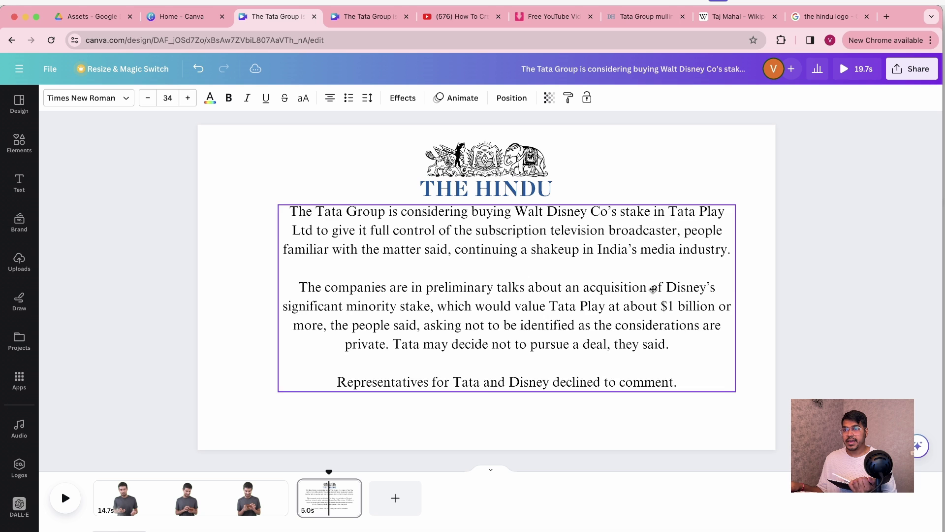
drag(654, 290, 631, 290)
key(super+shift+period)
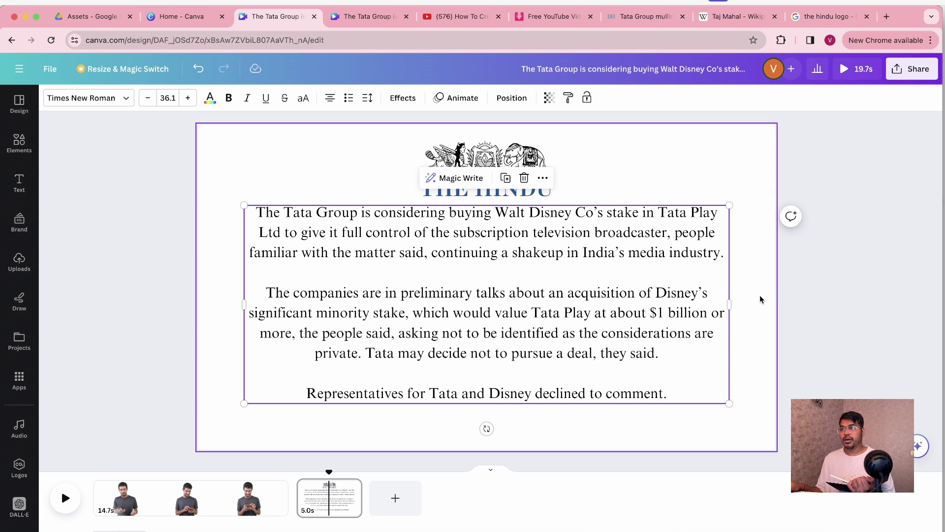
click(807, 294)
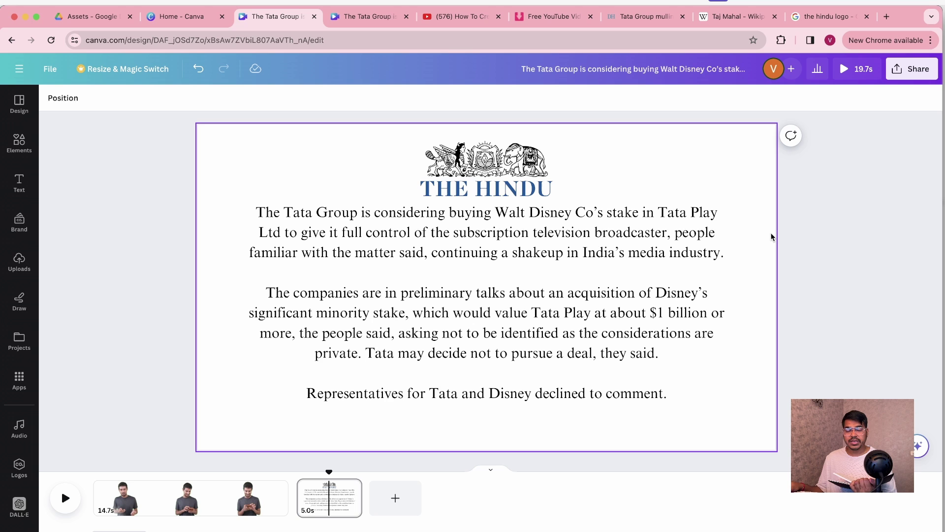
- Add a square shape to the article page and reshape it into a small flat rectangle over the first paragraph
click(19, 142)
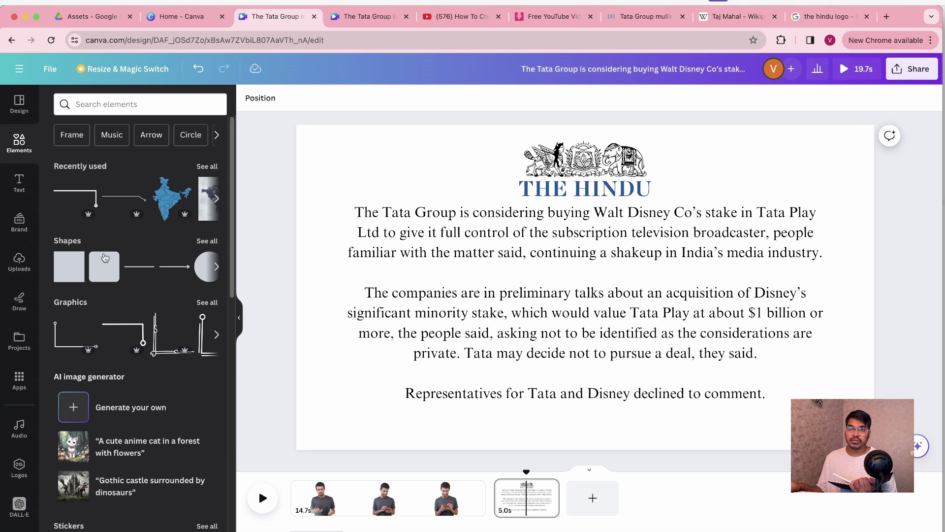
click(69, 275)
drag(586, 336, 591, 264)
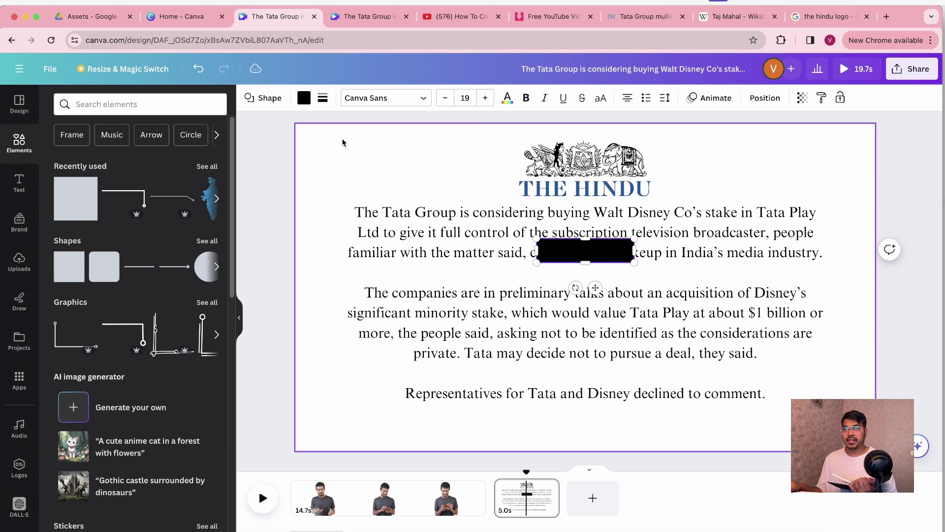
- Change the rectangle's fill to the solid orange default colour
click(303, 98)
scroll(136, 435, down, 3)
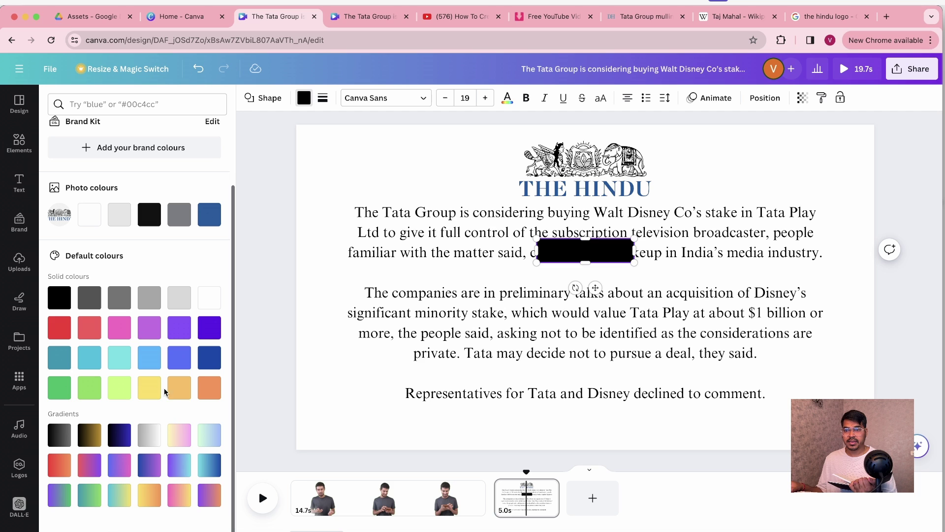
click(179, 388)
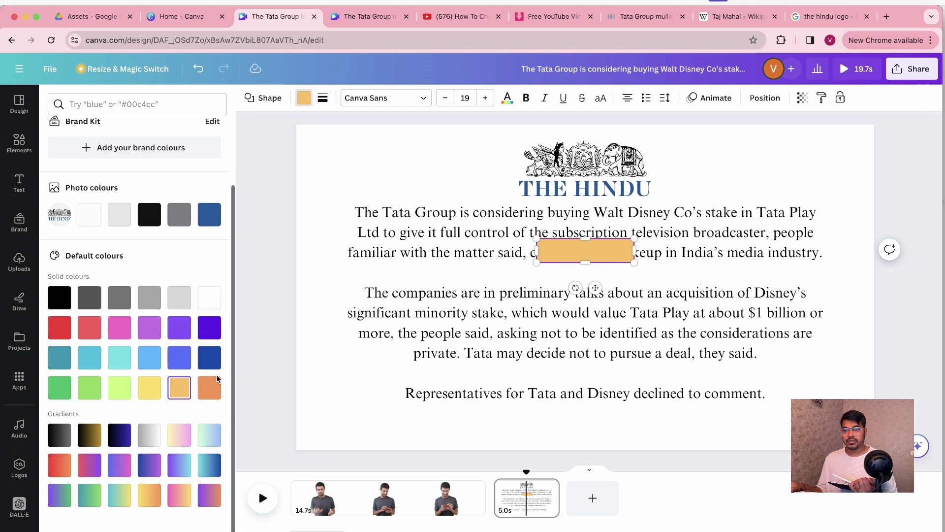
click(209, 388)
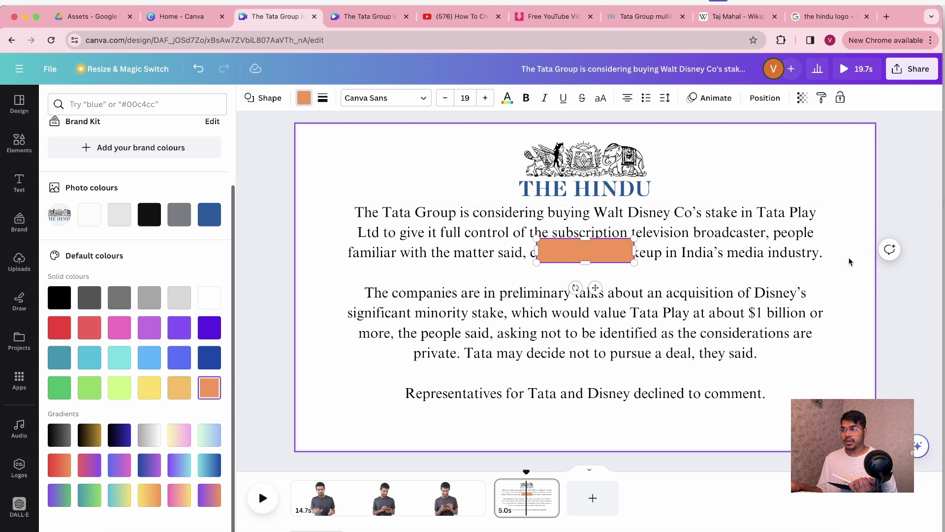
- Stretch the orange rectangle across the article's first line and send it to the back as a text highlight
drag(585, 262, 819, 215)
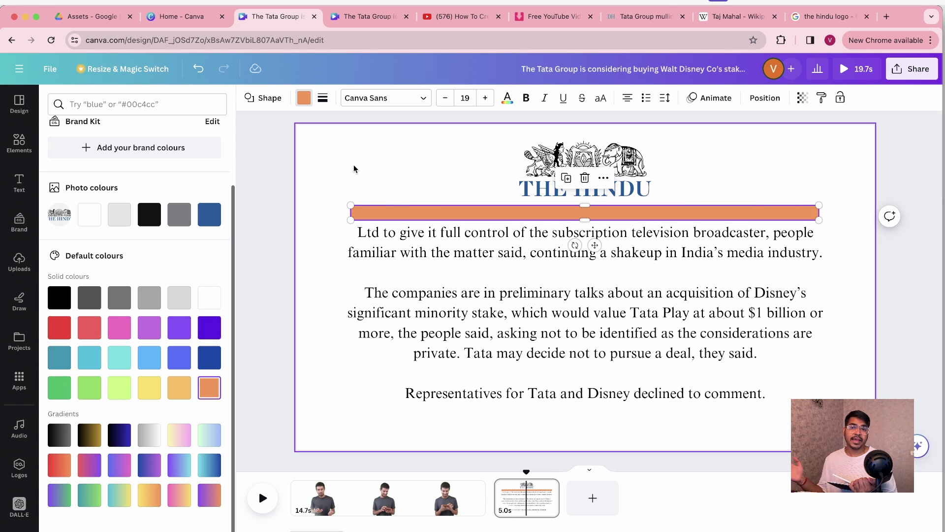
right_click(505, 213)
mouse_move(609, 345)
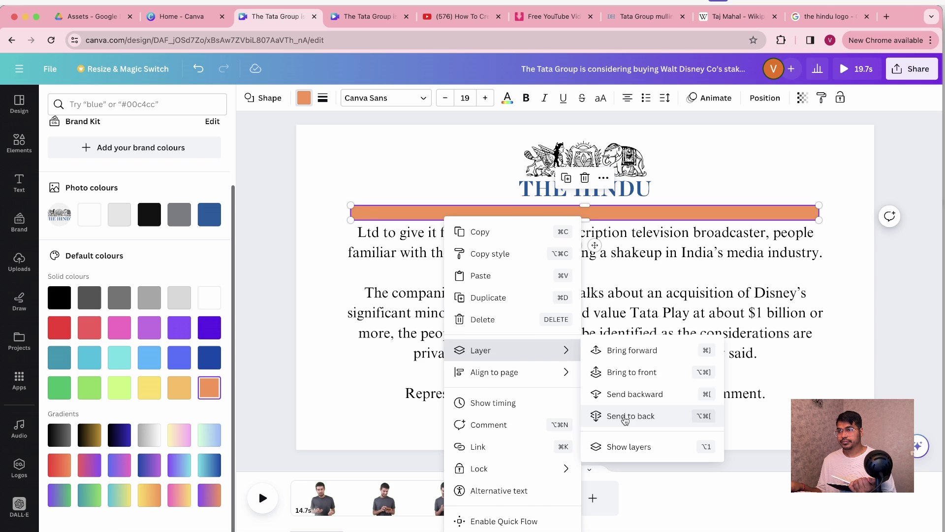
click(625, 417)
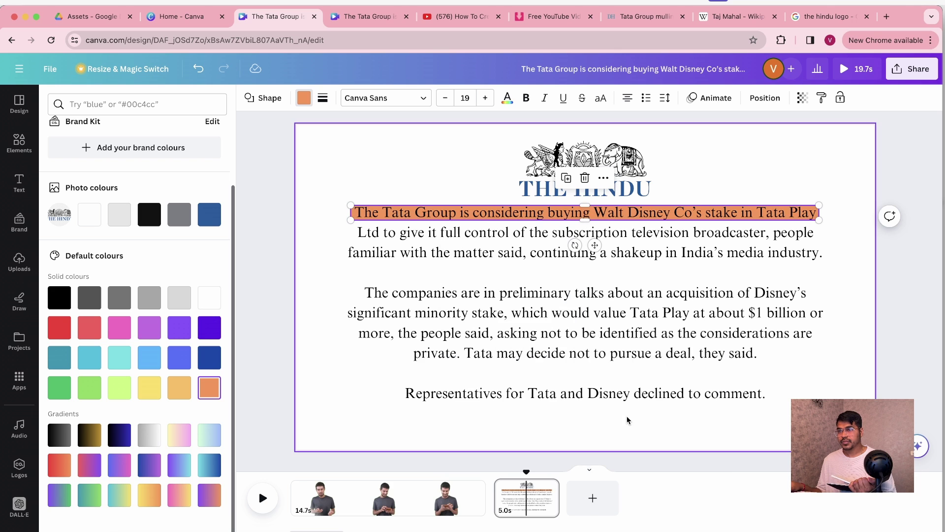
- Apply a Wipe animation on enter to the orange highlight, with rightward direction and a slower speed
click(854, 227)
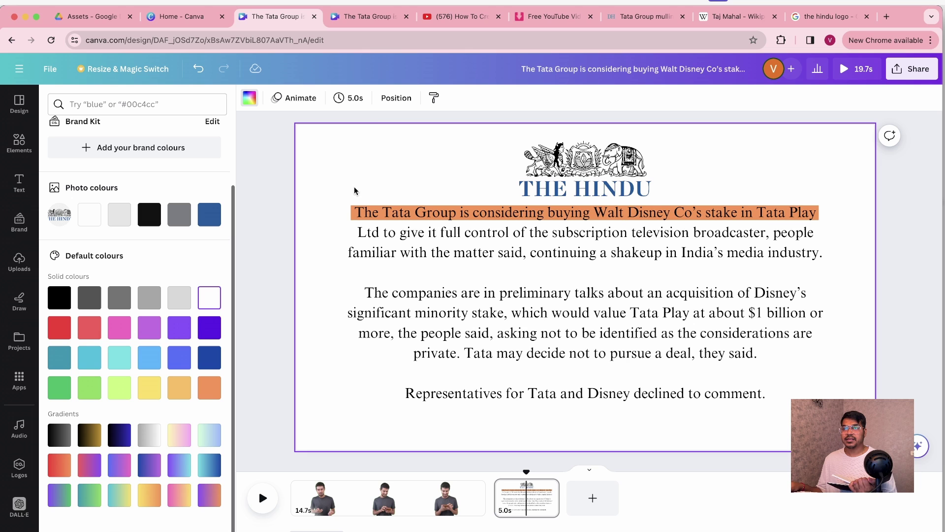
click(387, 99)
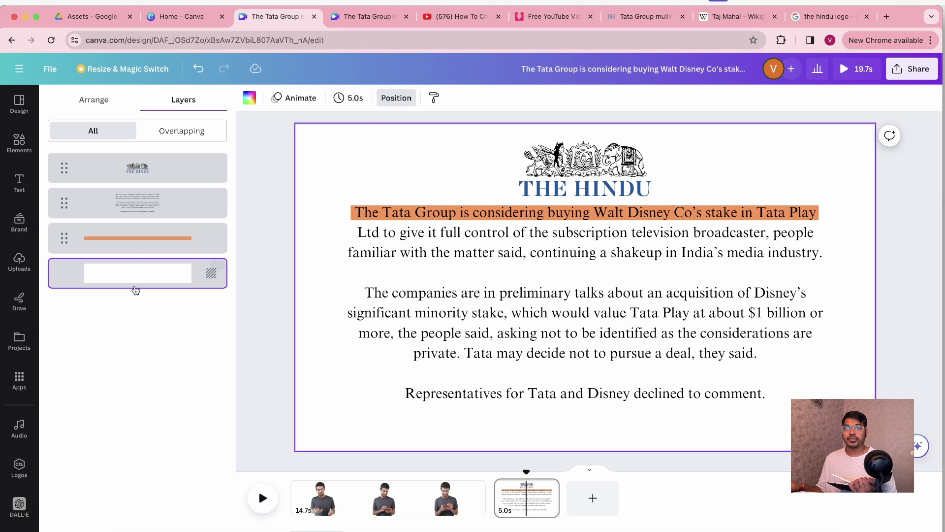
click(143, 241)
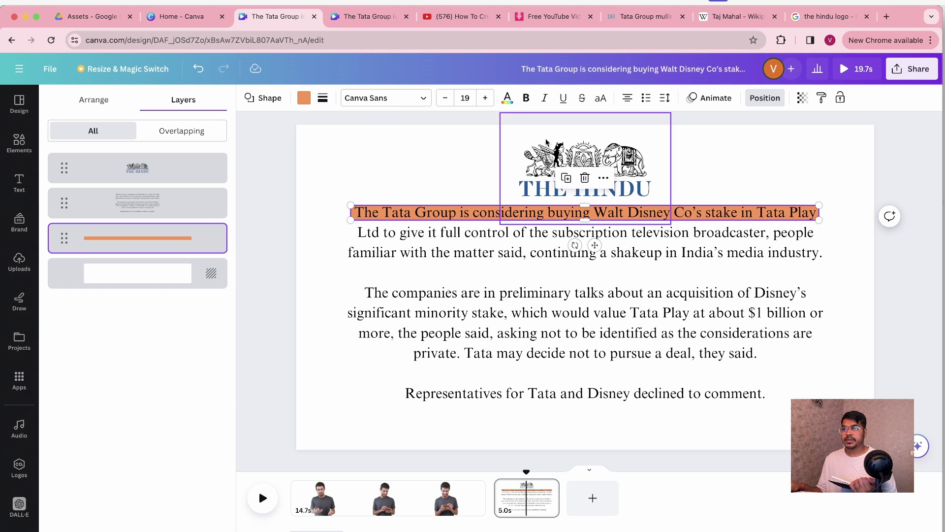
click(713, 98)
click(126, 321)
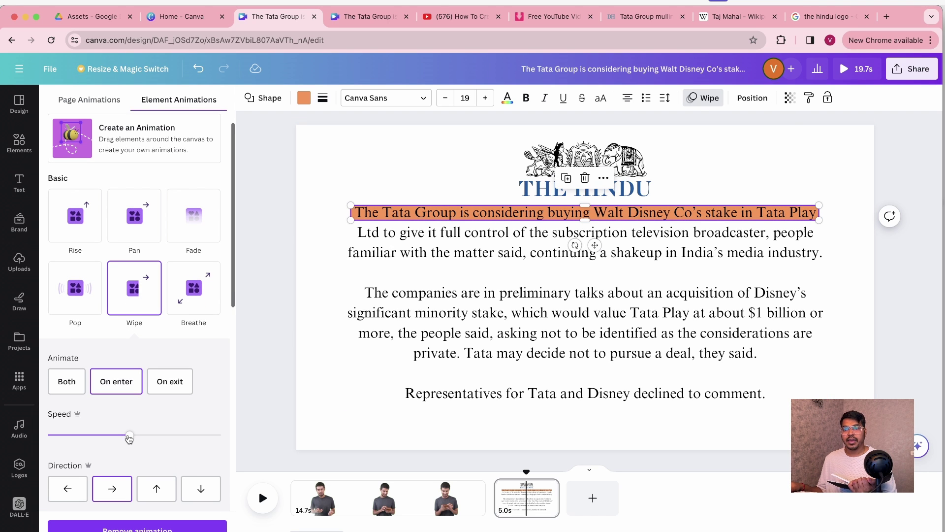
drag(129, 438, 65, 435)
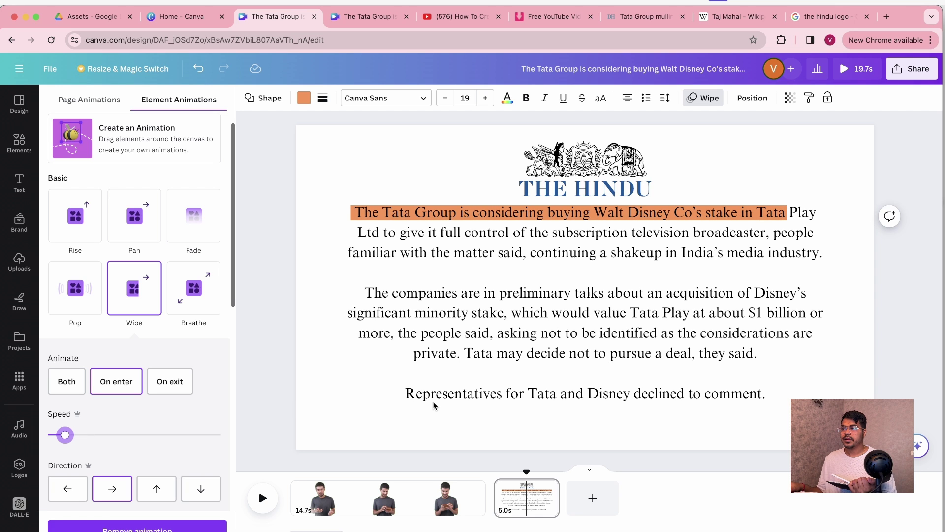
- Show the orange highlight's timing, delay its start slightly after the article page begins, and play the page back
right_click(397, 214)
click(752, 98)
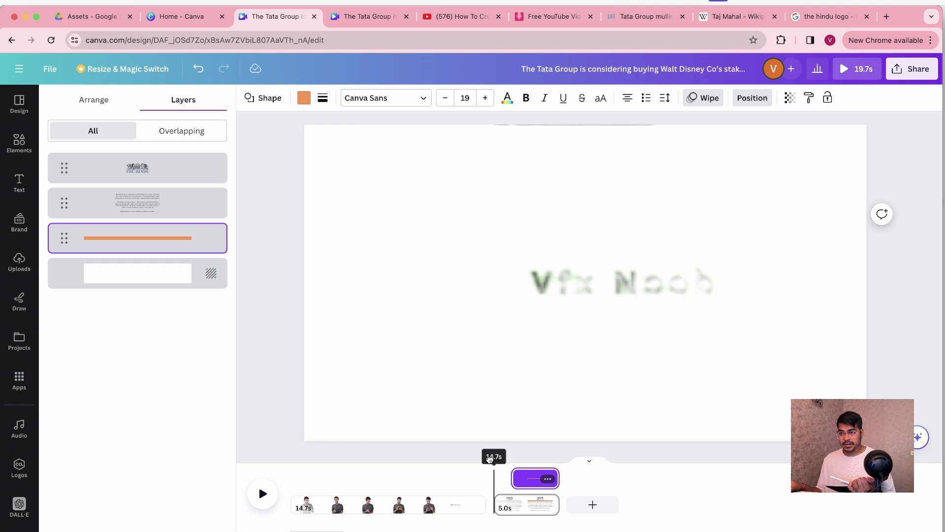
click(266, 497)
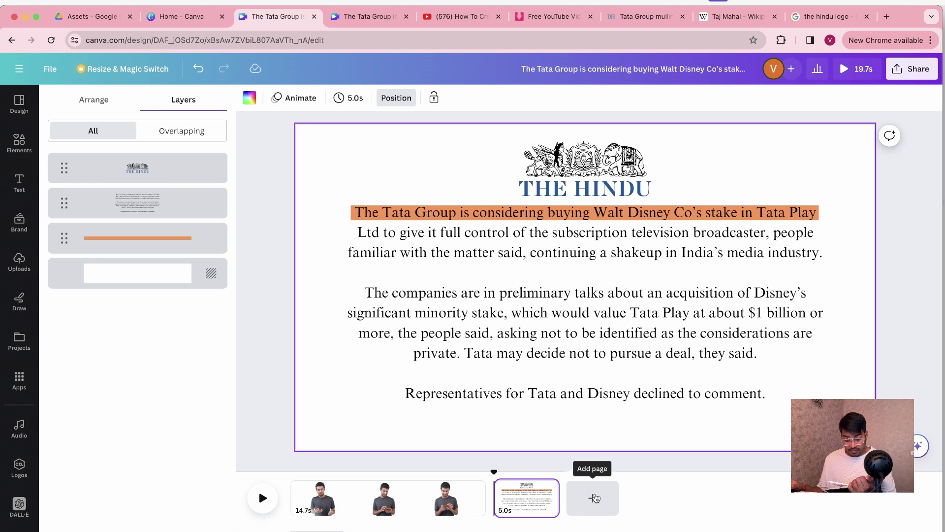
- Add a blank page after the article page and bring up Google image results for "taj mahal" in the browser
click(595, 498)
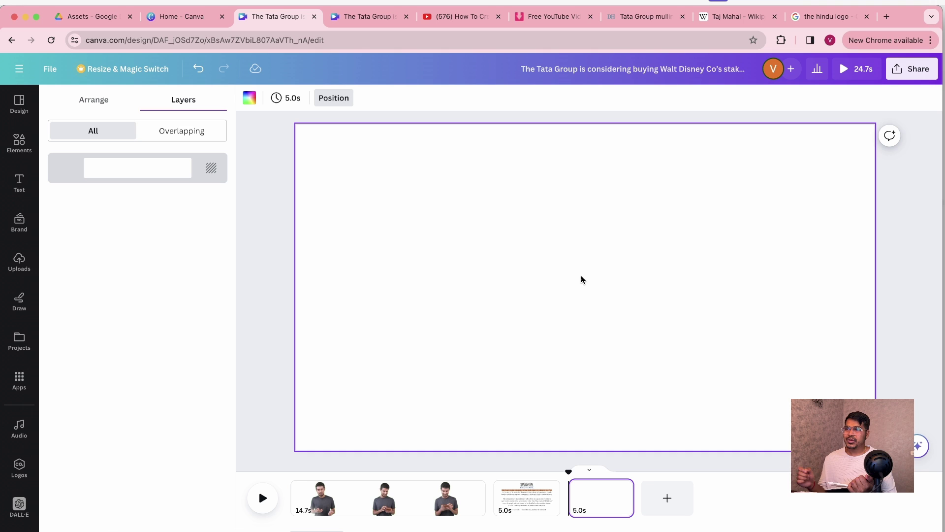
click(734, 21)
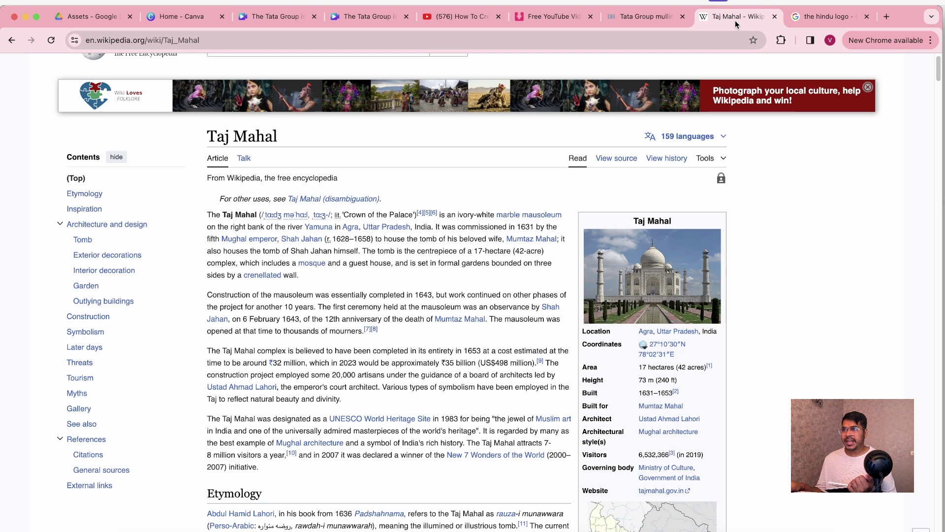
scroll(660, 309, up, 1)
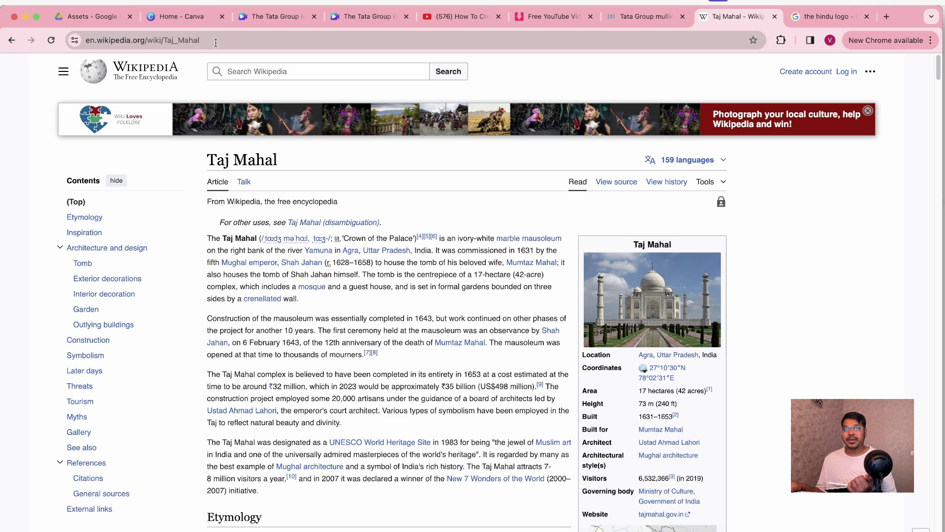
click(14, 41)
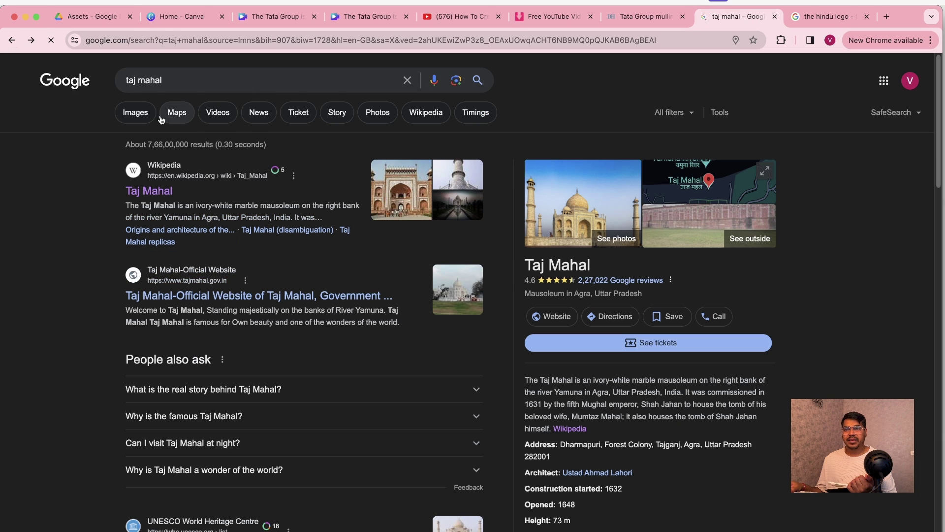
click(141, 116)
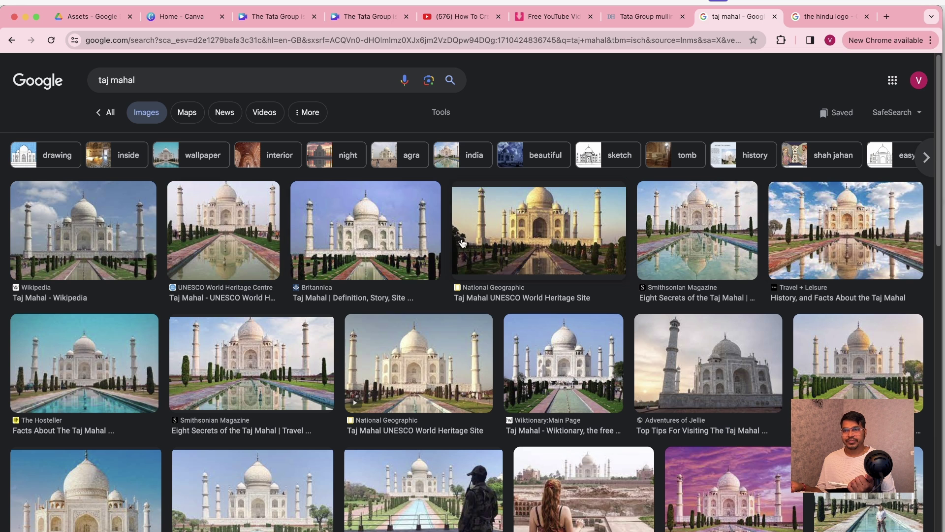
- Save the Travel + Leisure photo of the Taj Mahal to the Desktop and reveal the saved file in Finder
click(823, 253)
right_click(773, 168)
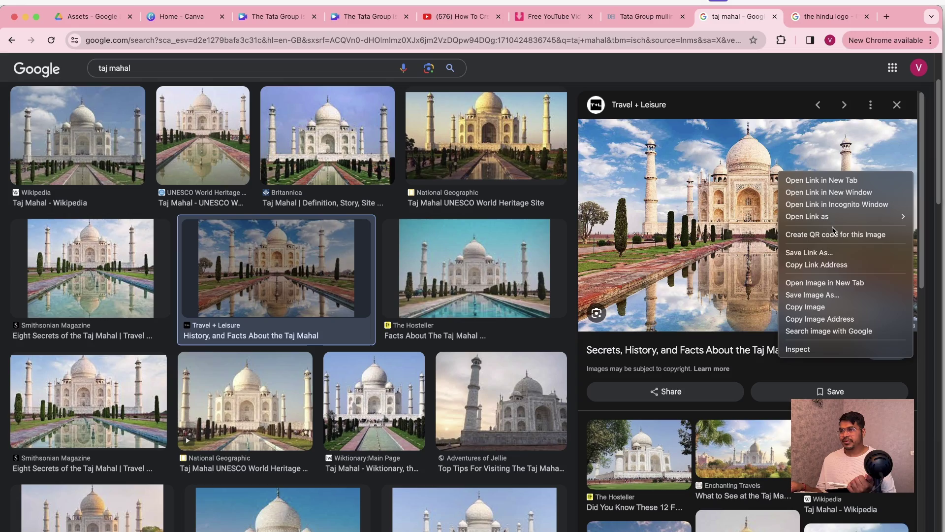
click(842, 278)
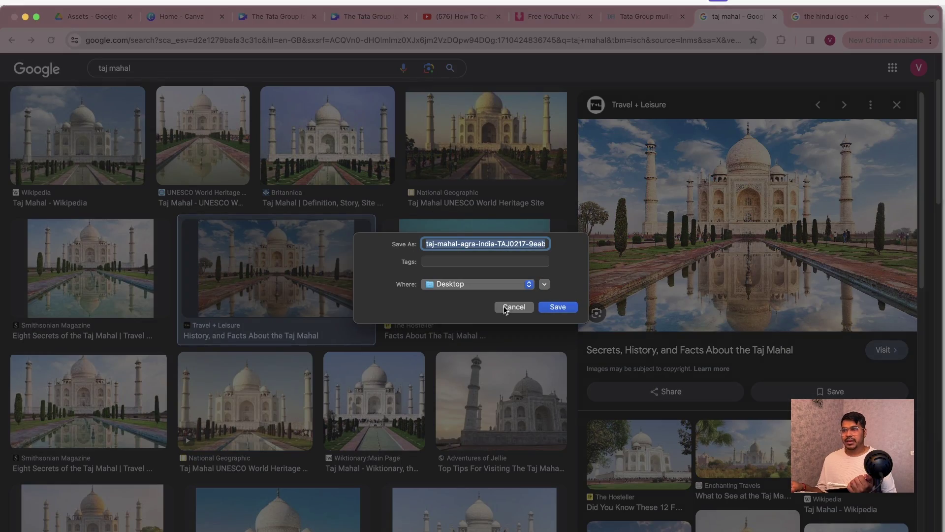
click(558, 307)
click(761, 67)
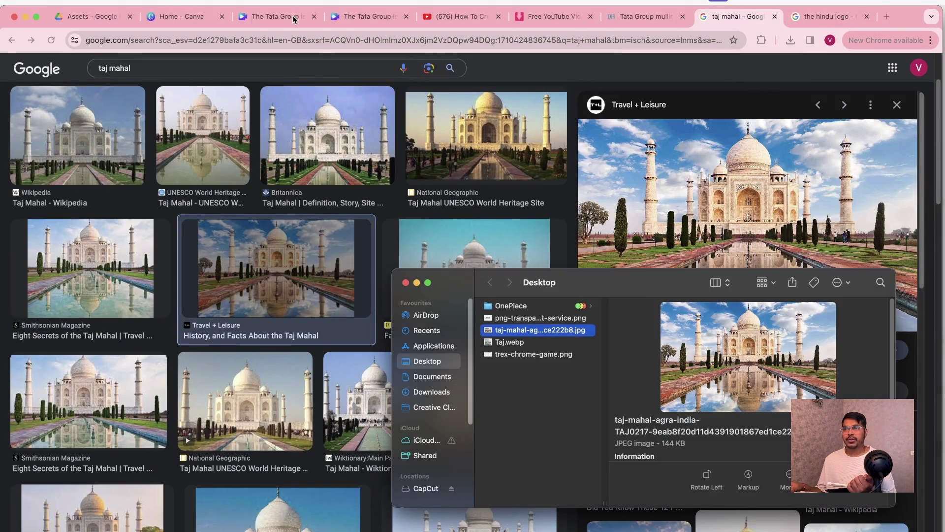
- Return to the Canva design, upload the saved Taj Mahal photo from the Desktop, and place it on the blank page
click(282, 17)
key(super+Tab)
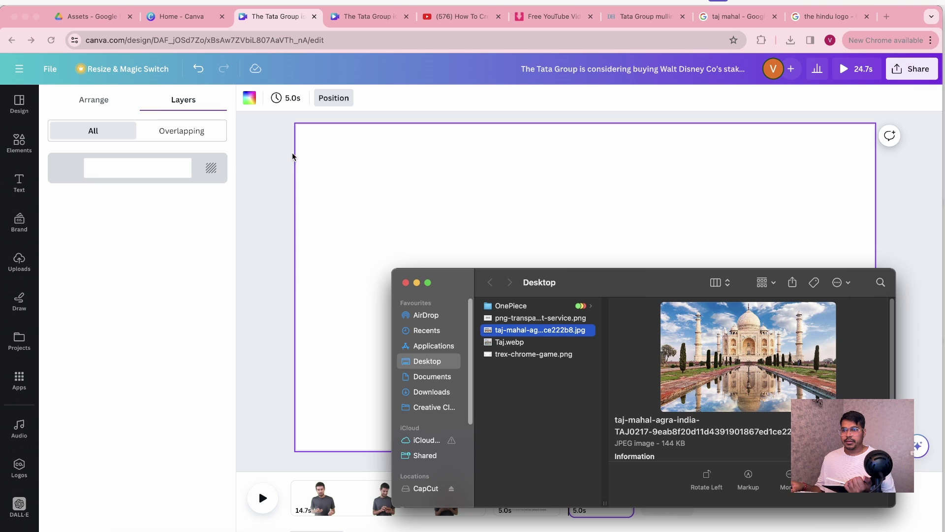
drag(552, 333, 74, 227)
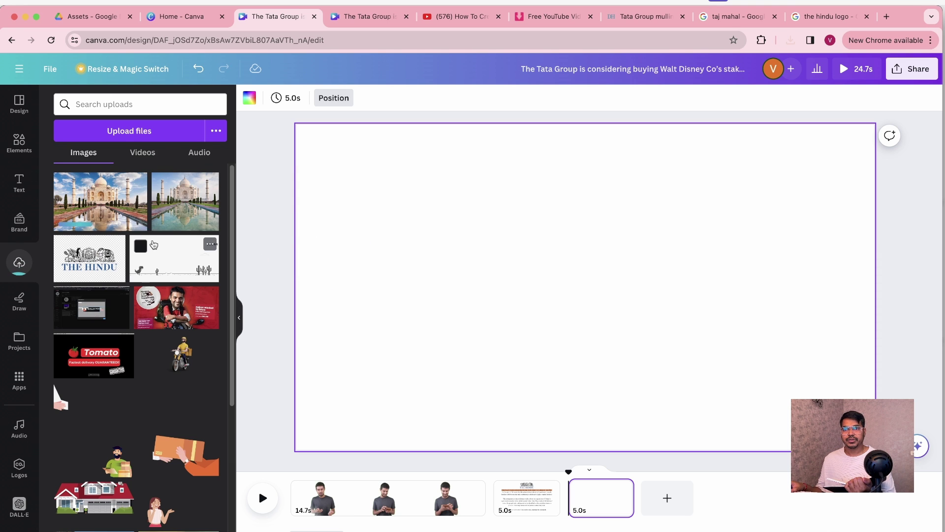
click(117, 198)
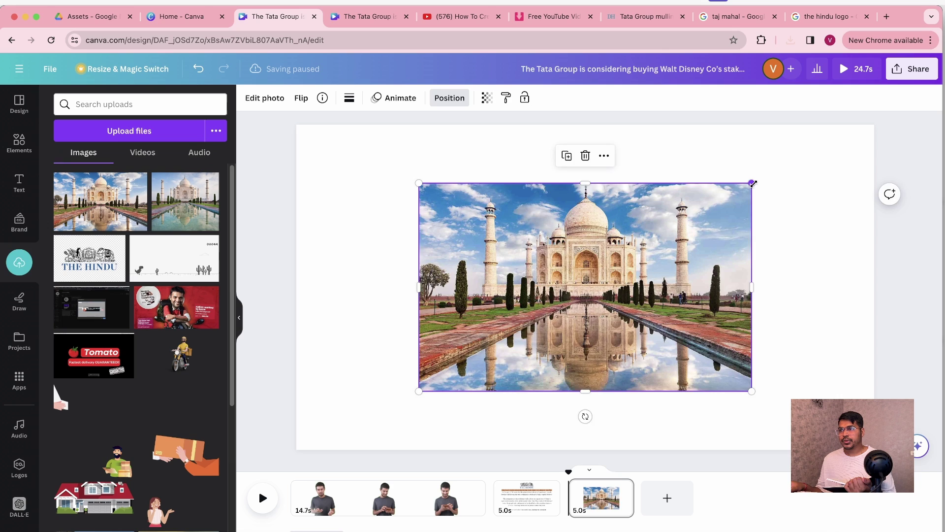
- Enlarge the Taj Mahal photo to the page's full height and crop away the reflecting pool below the monument
drag(752, 183, 846, 125)
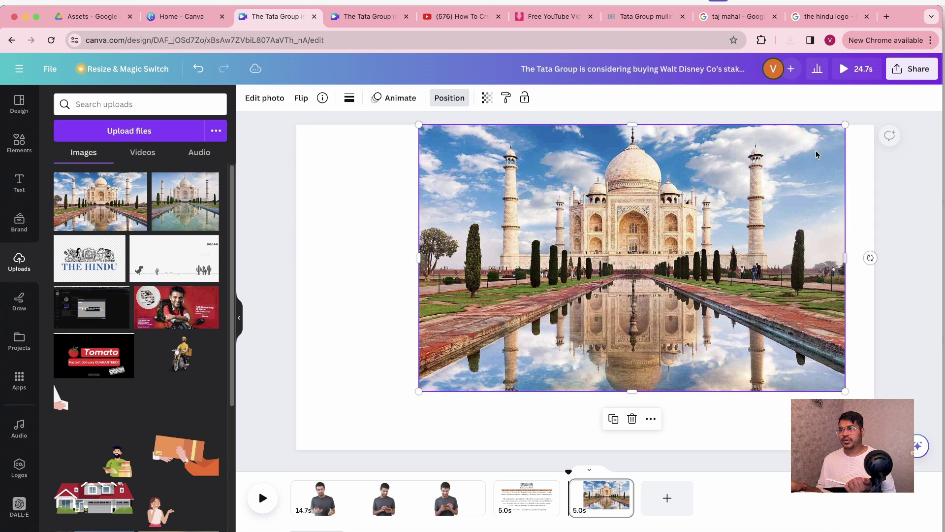
drag(417, 391, 325, 450)
drag(585, 448, 600, 306)
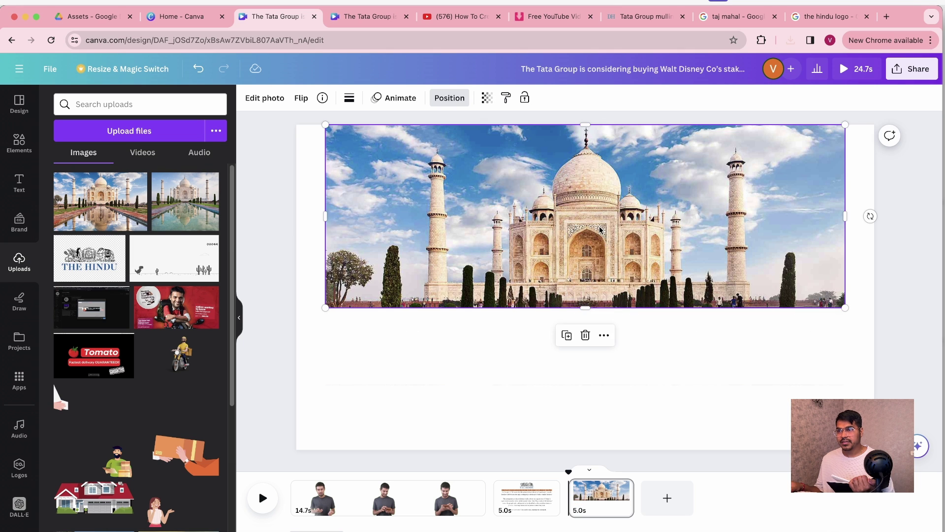
- Centre the cropped Taj Mahal photo horizontally and enlarge it until it extends slightly past both sides of the page
drag(602, 228, 599, 298)
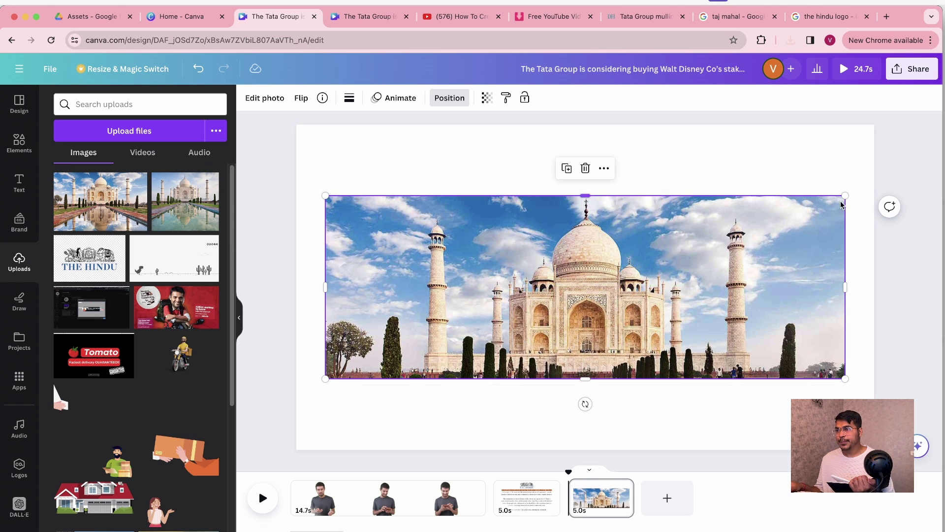
drag(845, 197, 890, 181)
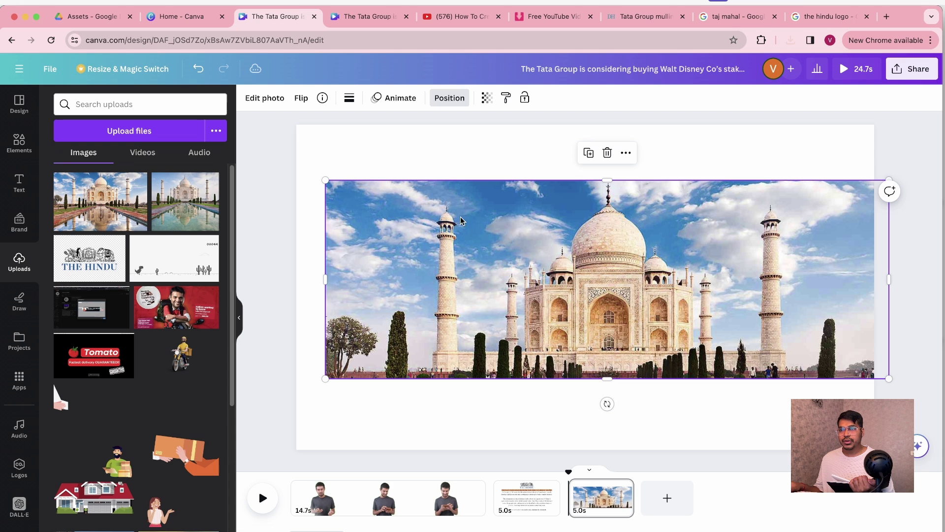
drag(325, 181, 268, 169)
drag(564, 299, 568, 303)
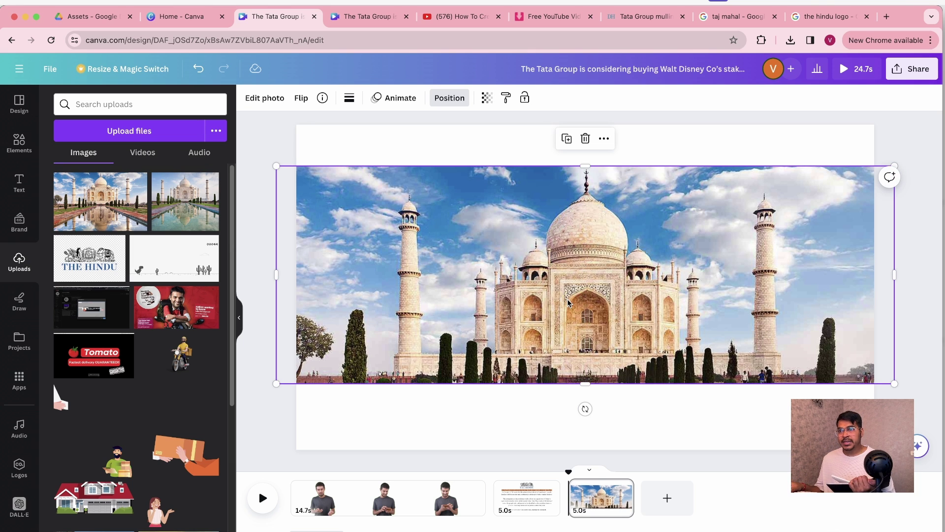
- Remove the Taj Mahal photo's background with BG Remover and move the cutout down to the page's bottom edge
click(259, 104)
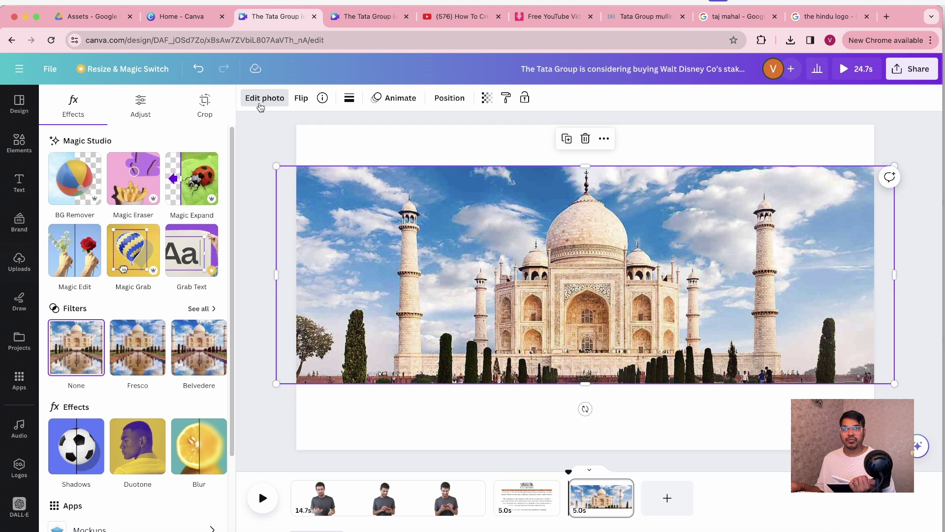
click(70, 184)
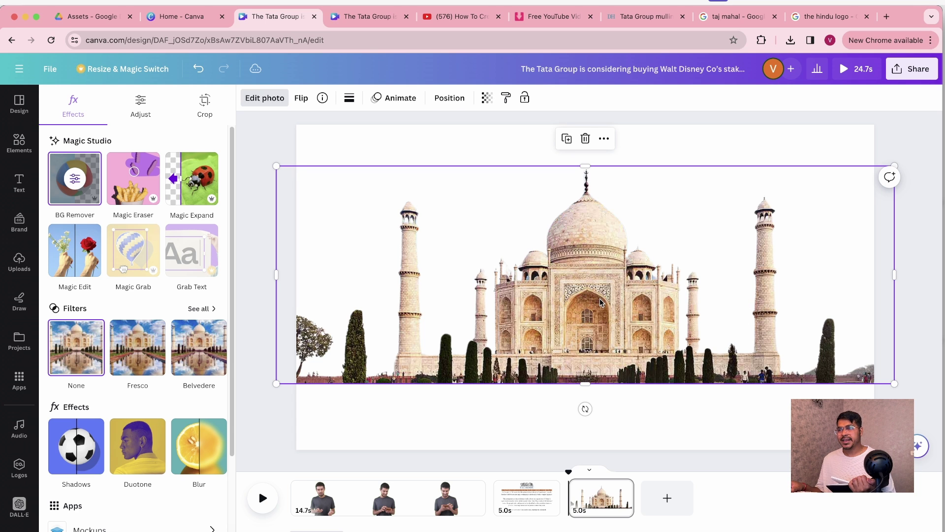
drag(599, 301, 600, 362)
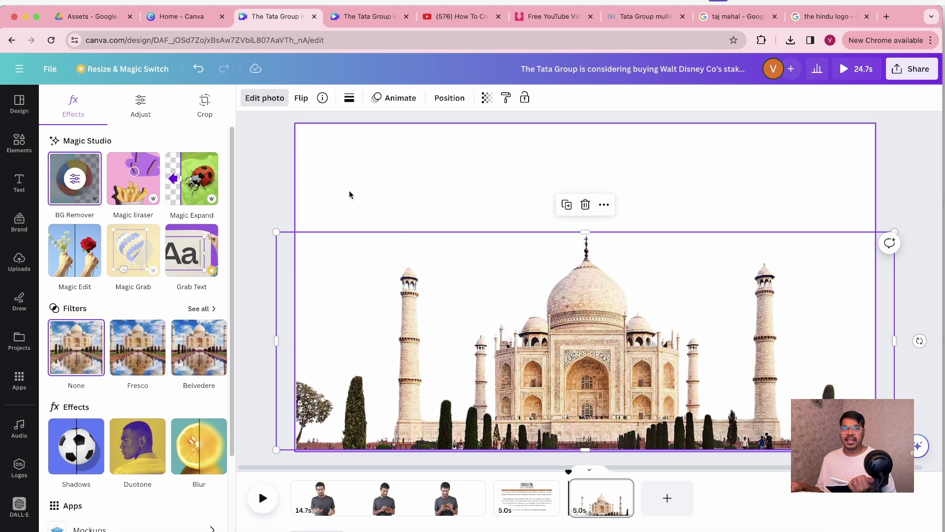
- Add a text box in the Brand Kit's Prologue style and replace its text with "Taj Mahal"
click(19, 261)
click(19, 182)
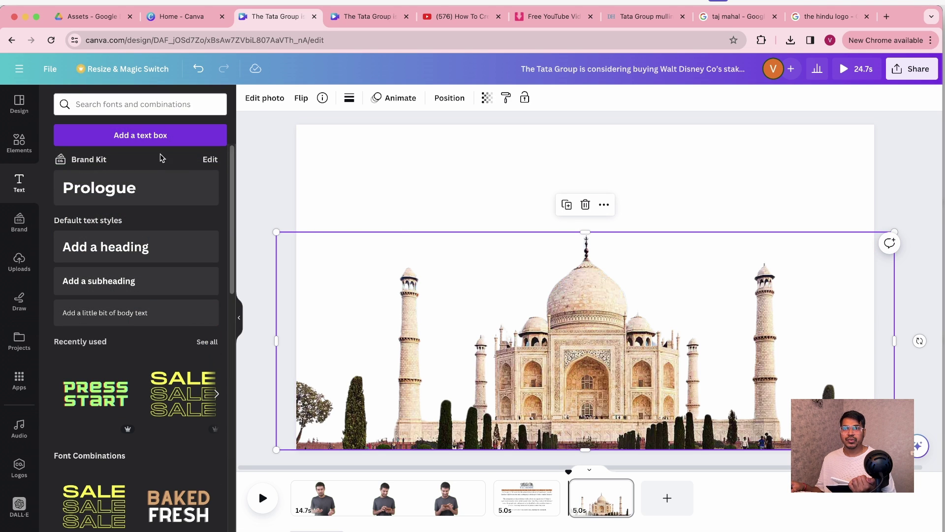
click(147, 195)
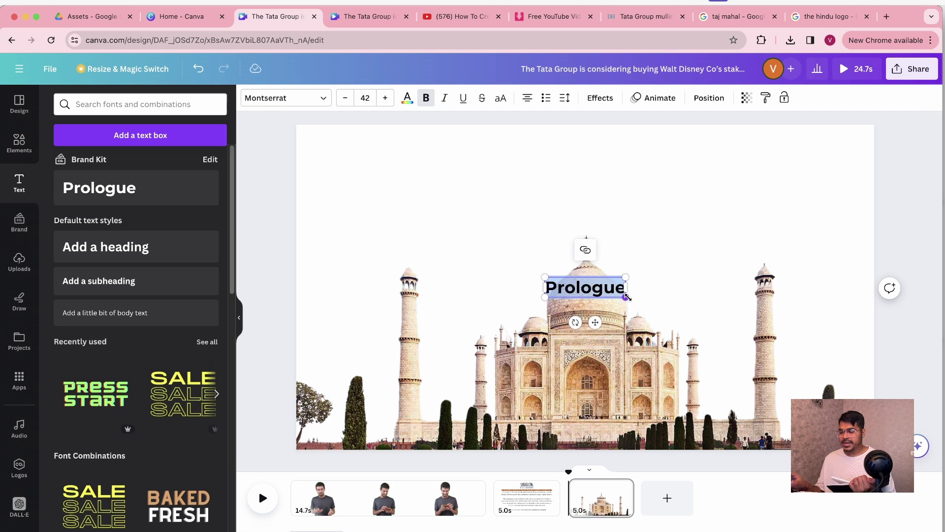
key(BackSpace)
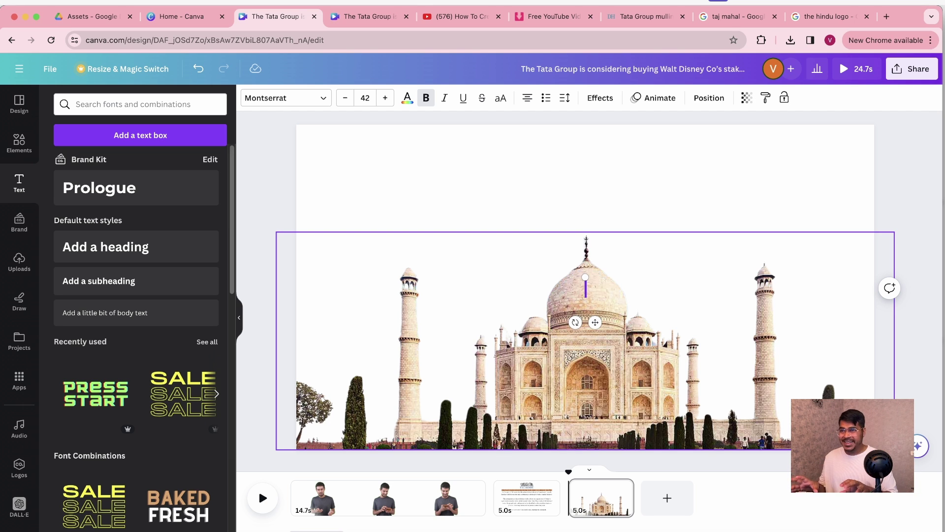
text(Taj ma)
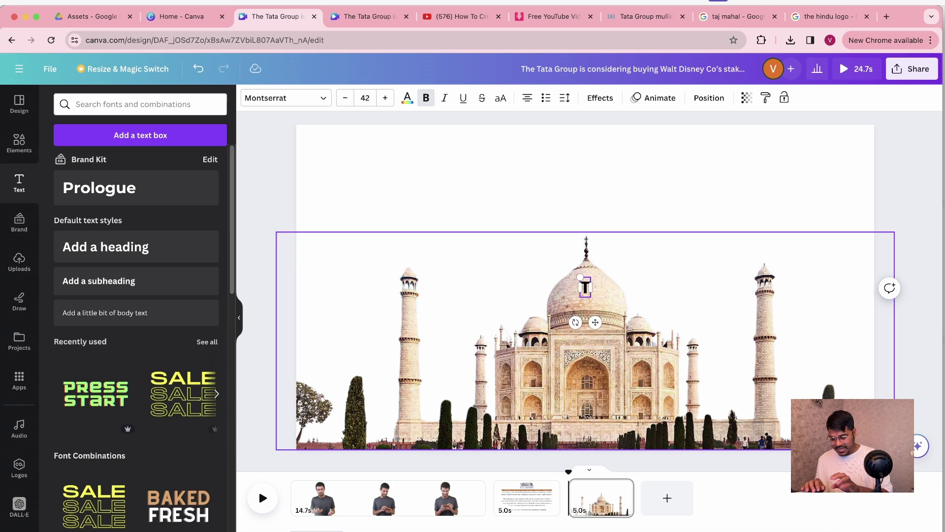
key(BackSpace)
key(BackSpace)
key(BackSpace)
text(Mahal)
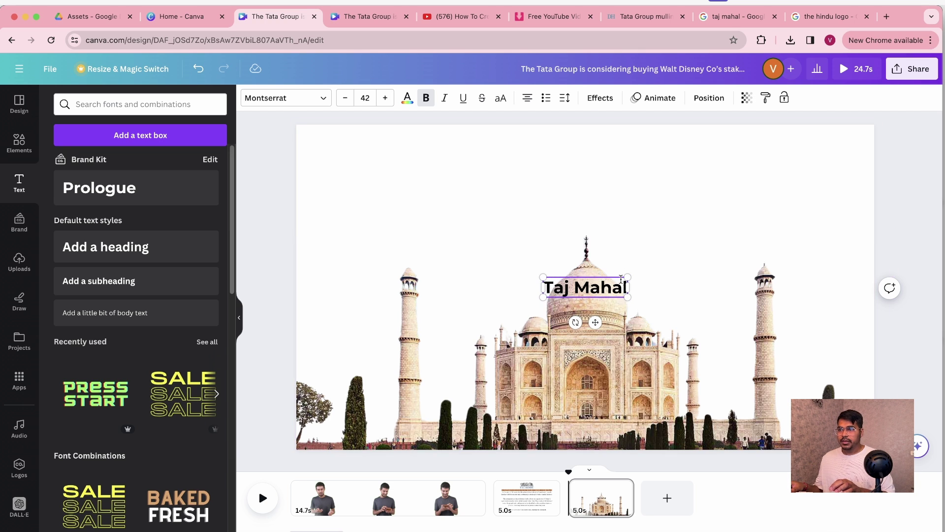
- Enlarge the "Taj Mahal" title to font size 149 and centre it above the monument's dome
drag(628, 278, 821, 142)
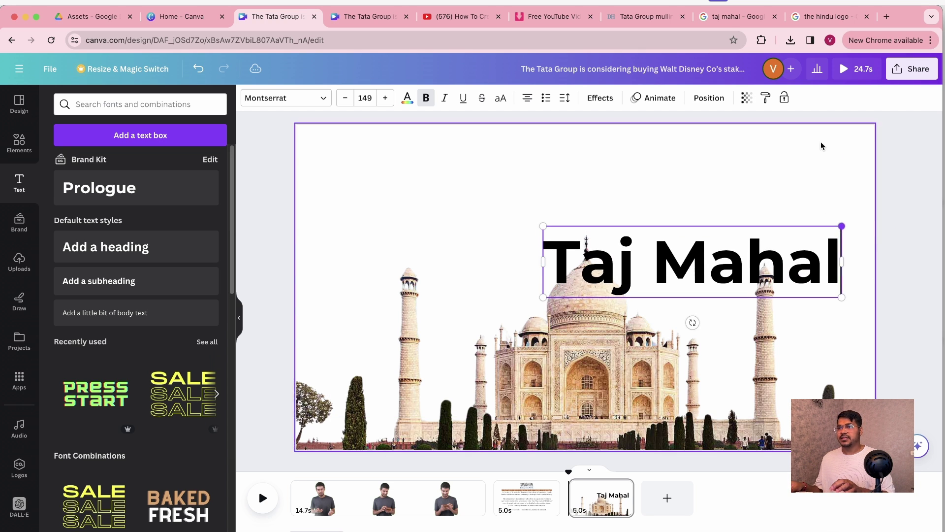
drag(794, 268, 683, 199)
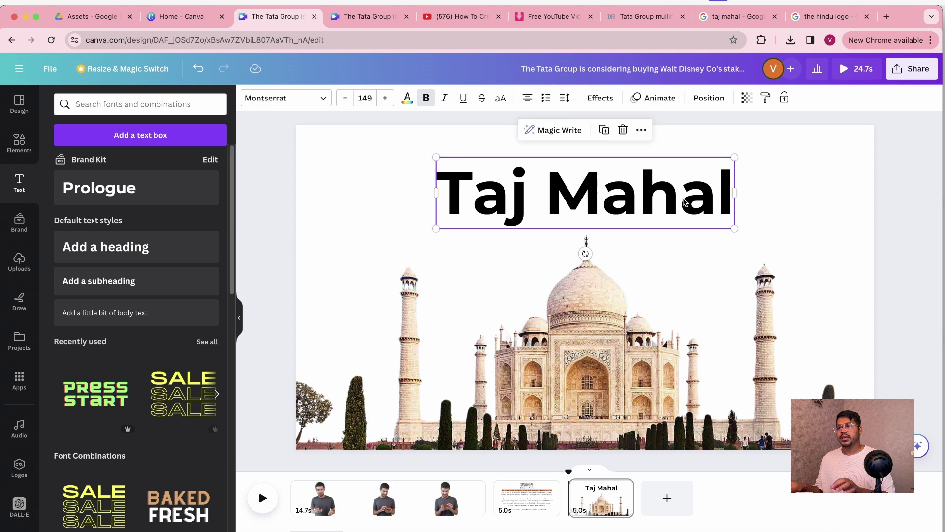
click(923, 241)
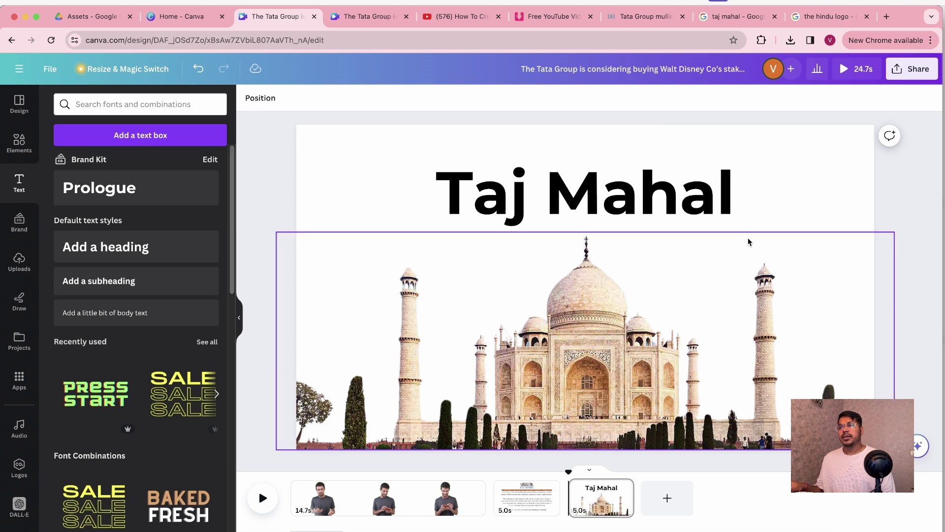
click(641, 201)
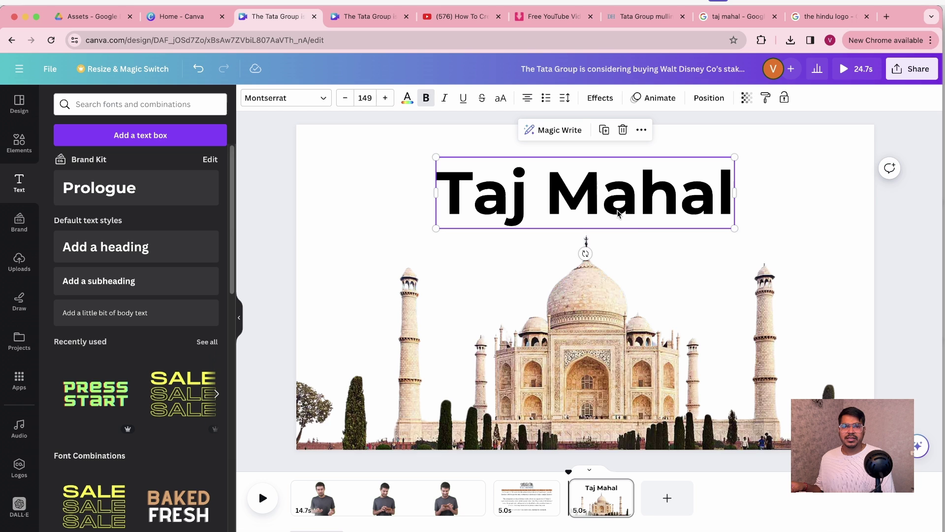
- Apply the Baseline photo animation to the Taj Mahal cutout with a lower speed setting, and shorten its page to 3.3 seconds
click(664, 397)
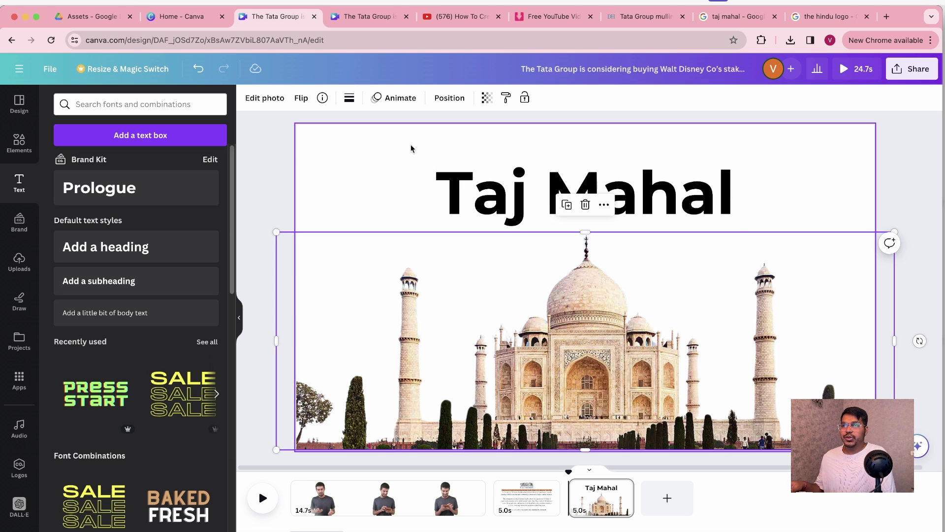
click(397, 101)
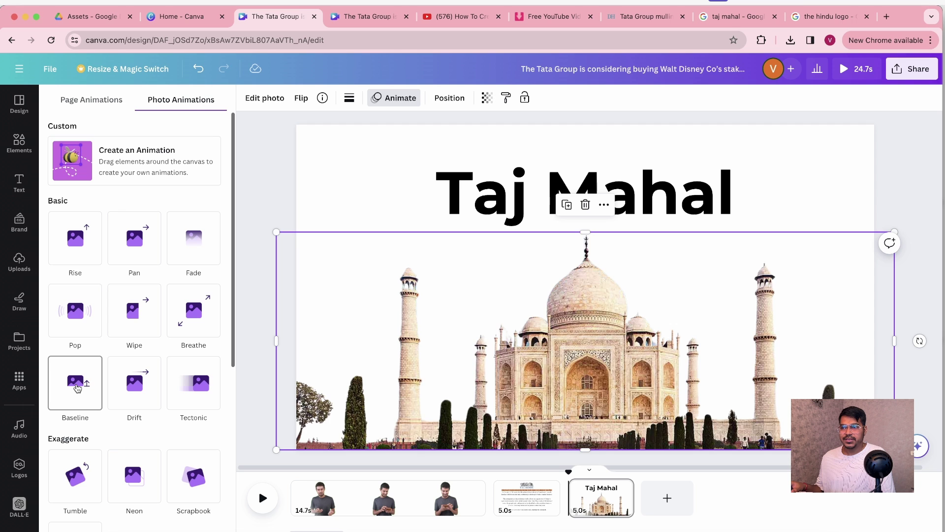
click(77, 389)
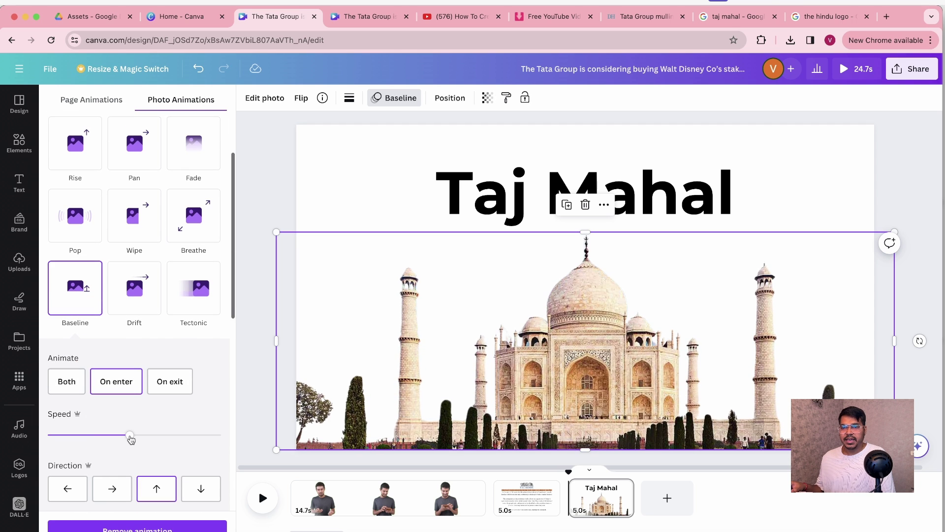
drag(131, 439, 72, 438)
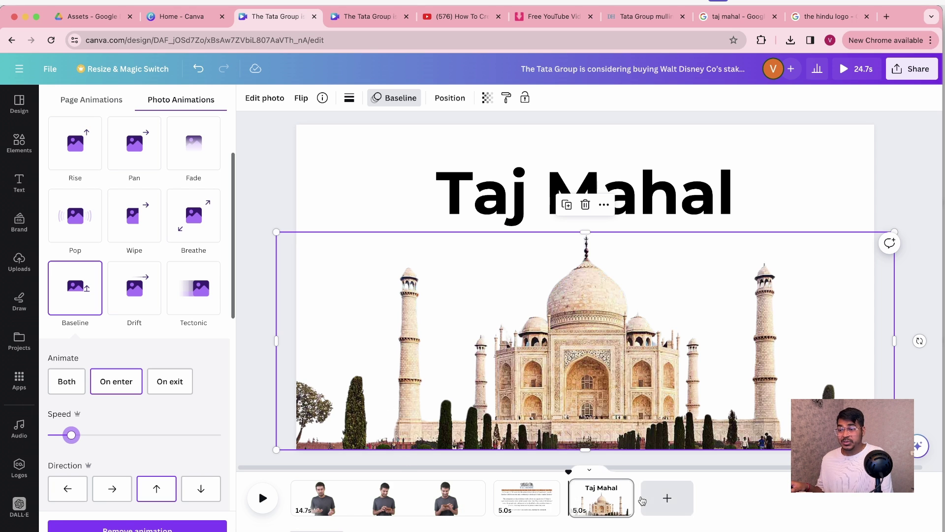
drag(622, 504, 604, 502)
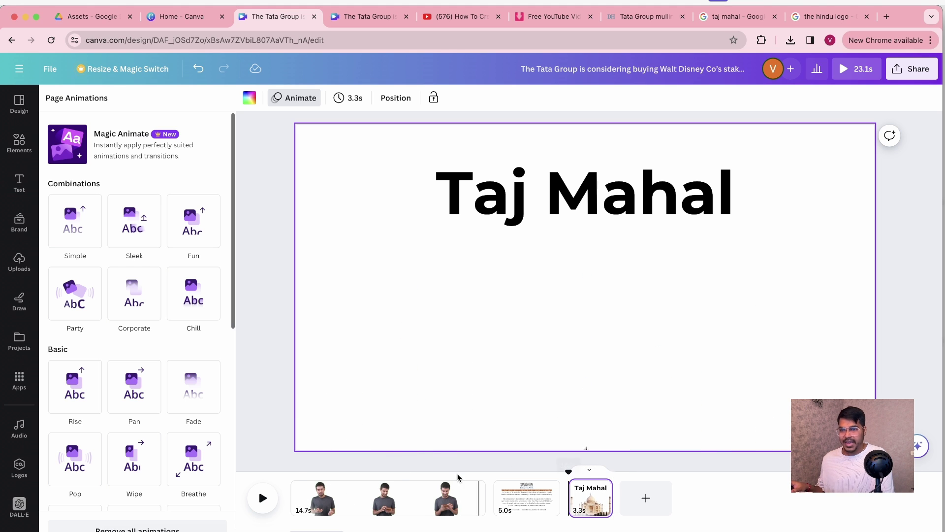
click(268, 493)
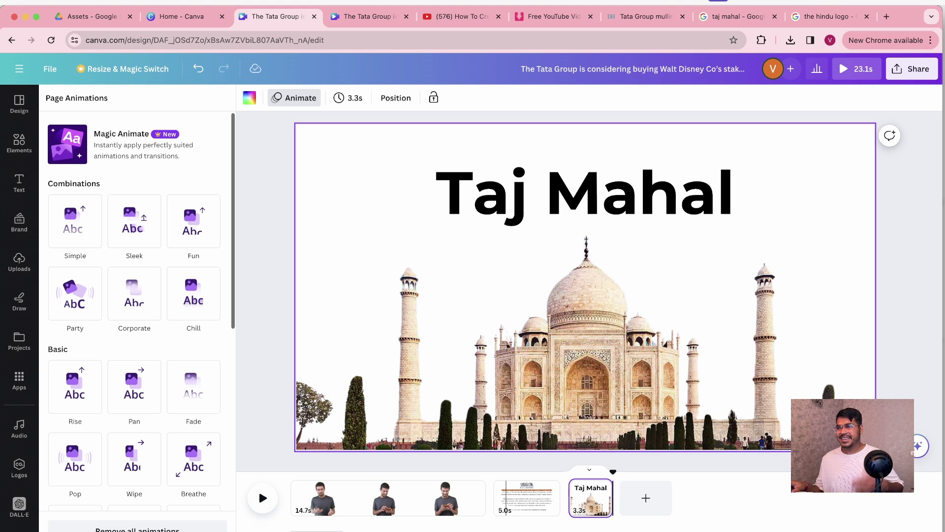
- Preview the Typewriter, Baseline and Wipe text animations on the "Taj Mahal" title
click(610, 195)
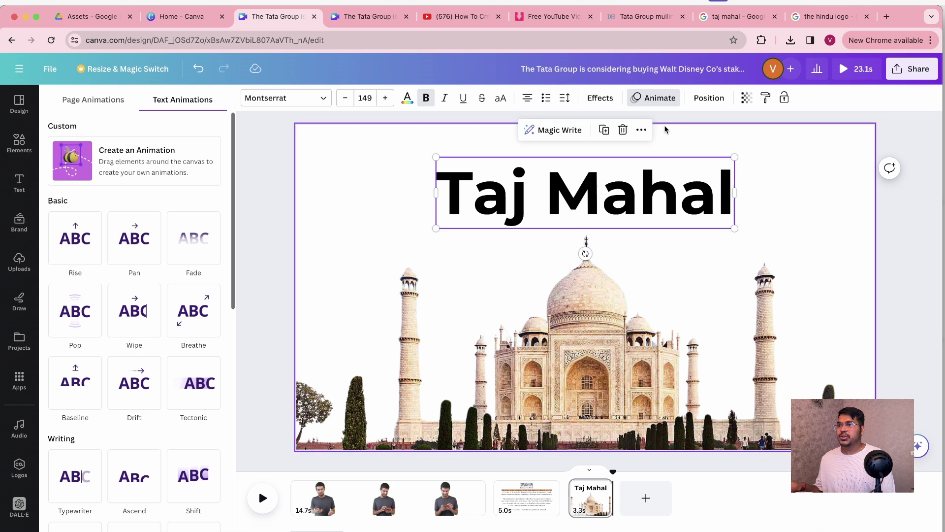
click(660, 98)
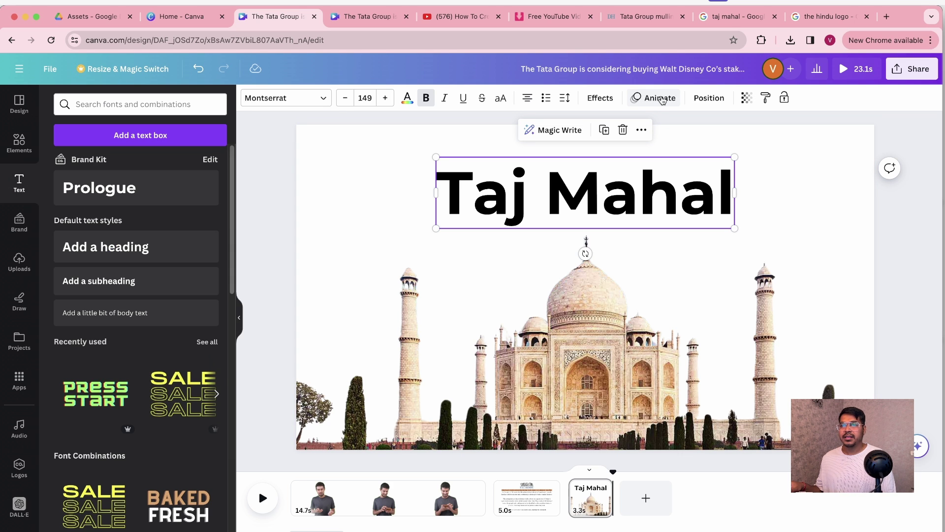
click(660, 98)
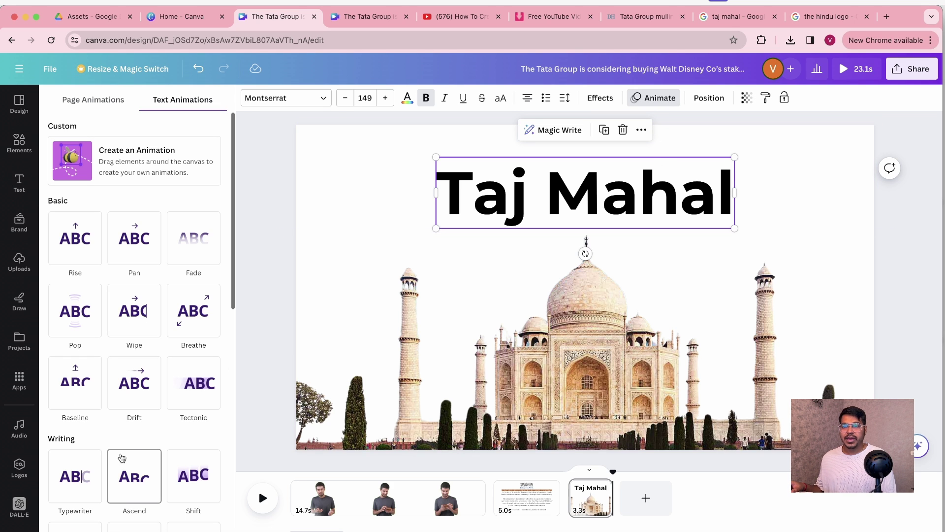
scroll(123, 450, down, 5)
click(72, 199)
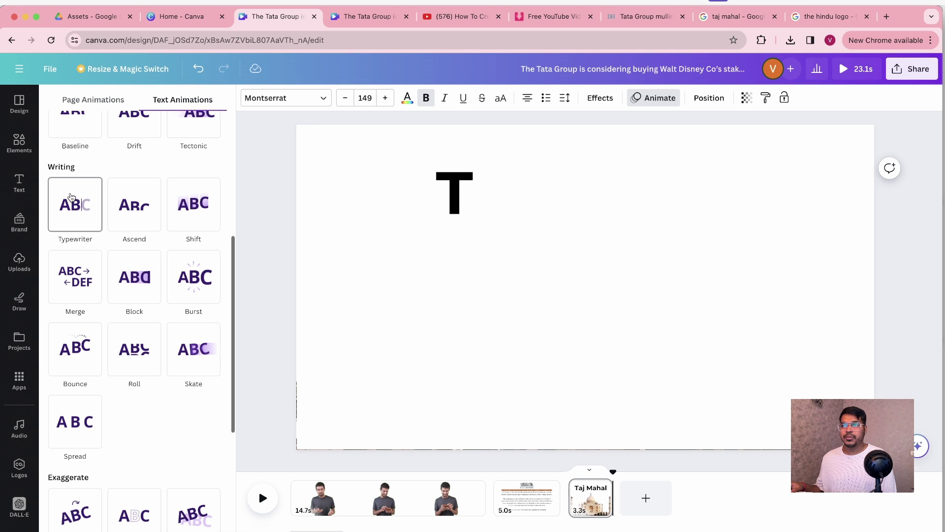
scroll(87, 240, up, 4)
click(96, 278)
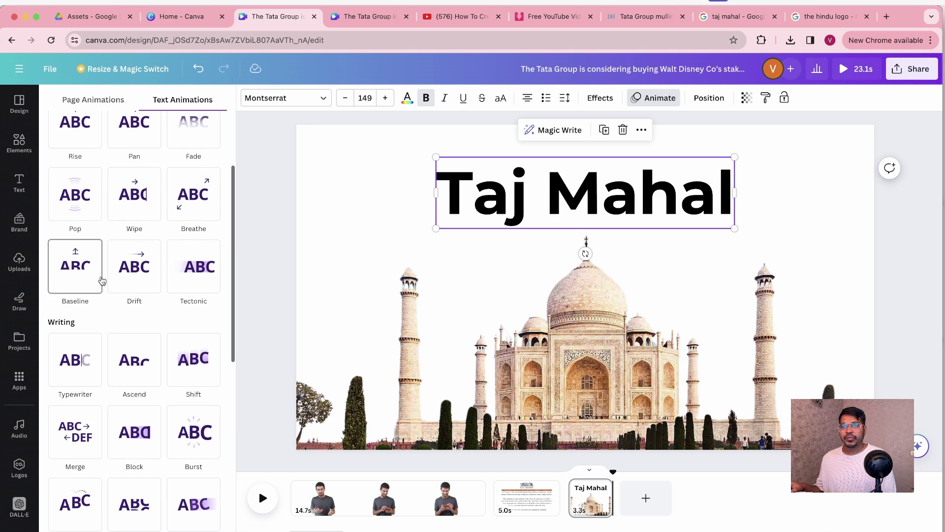
click(127, 232)
scroll(127, 231, up, 1)
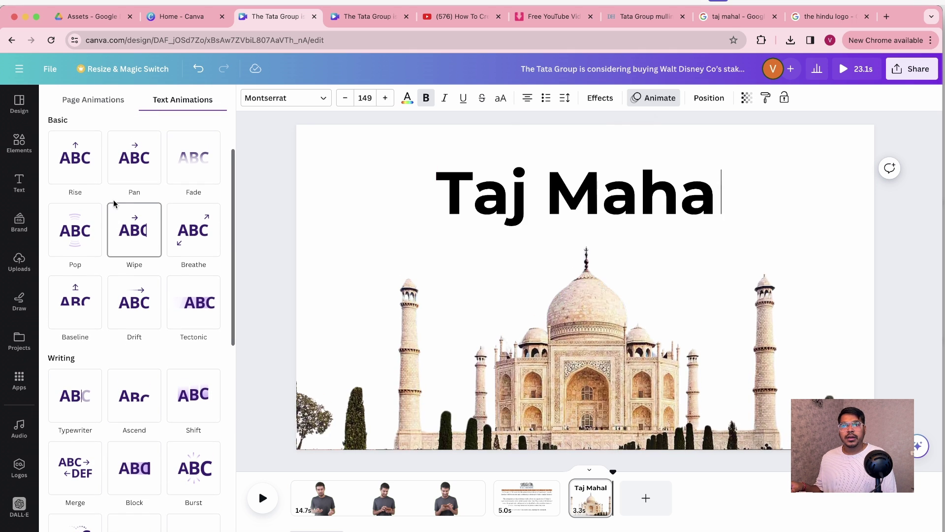
- Apply the Rise text animation on enter to the "Taj Mahal" title, with downward direction and the minimum speed setting
click(74, 177)
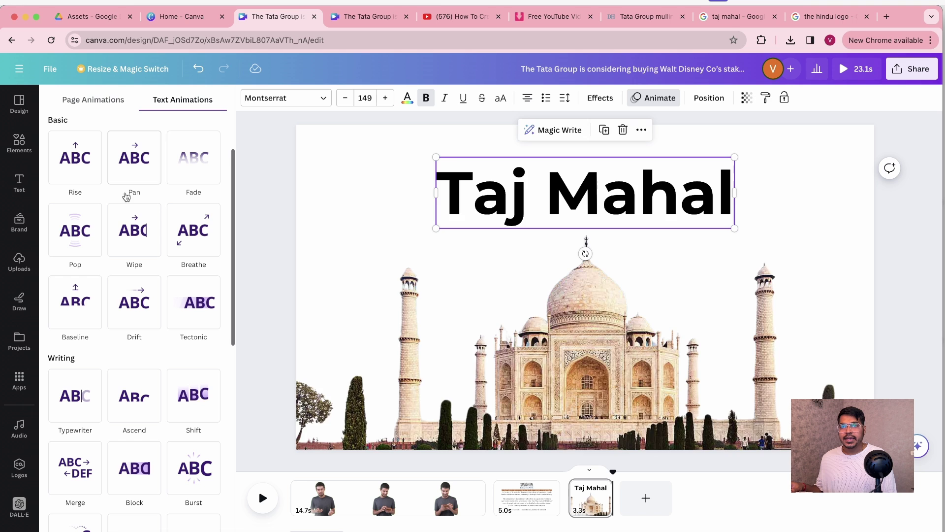
click(85, 177)
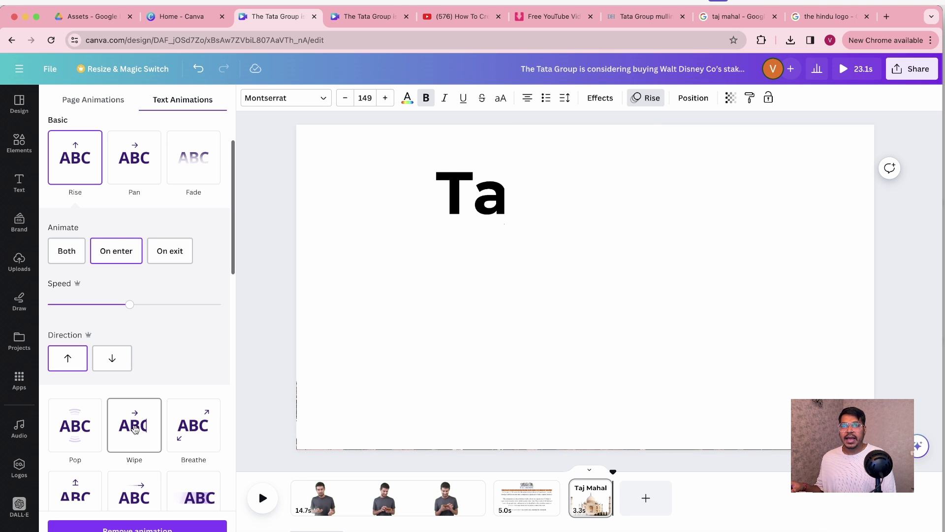
click(111, 359)
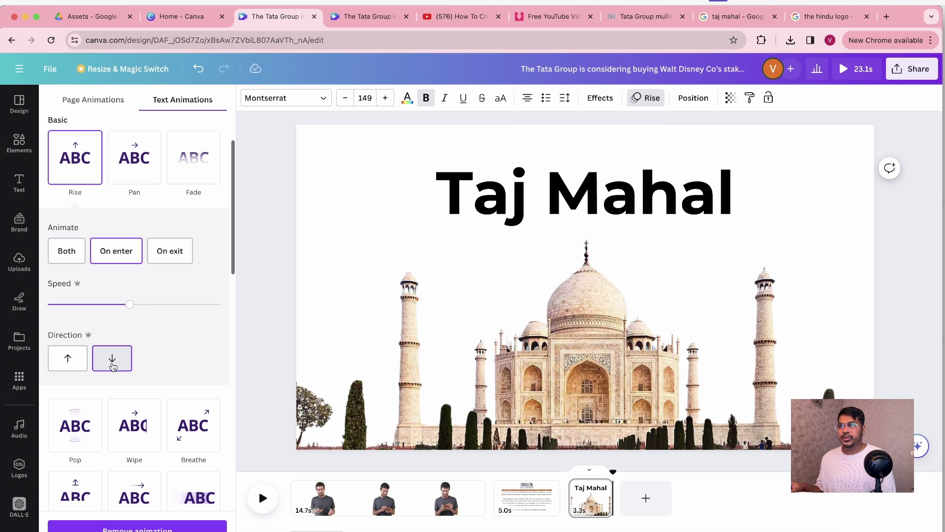
drag(130, 304, 48, 304)
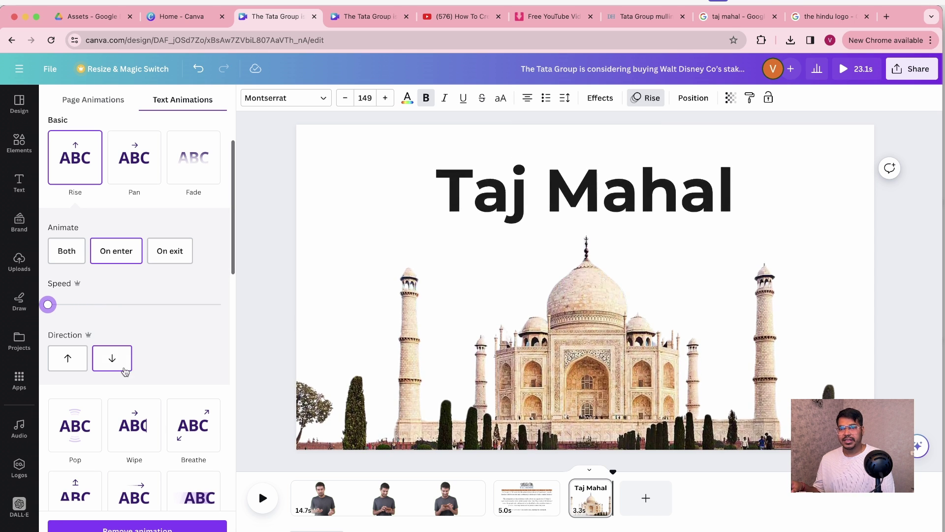
- Raise the Taj Mahal cutout's Baseline speed setting slightly and check that the title's Rise speed is at its minimum
click(554, 412)
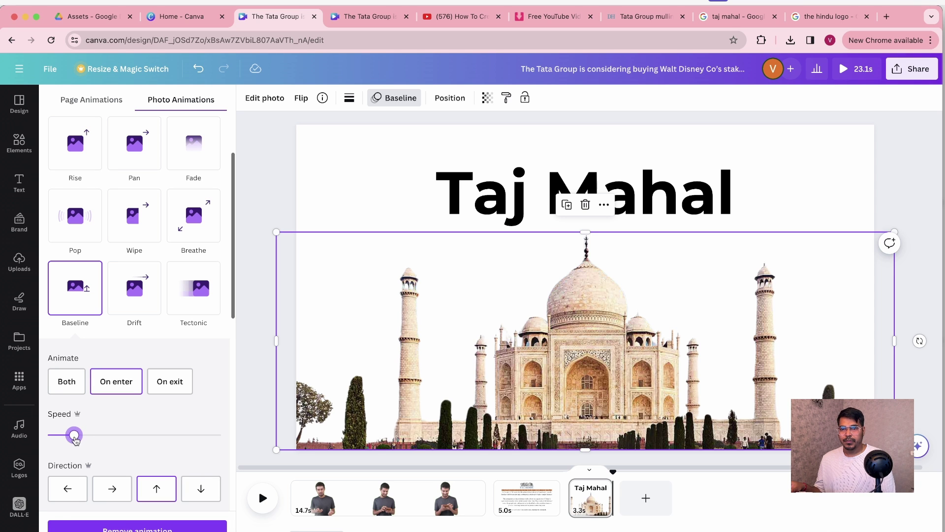
drag(75, 438, 82, 439)
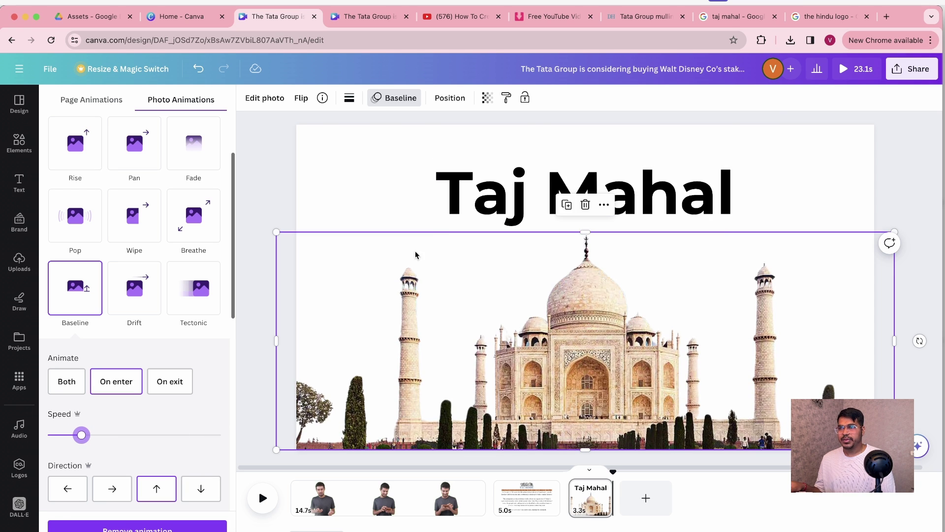
click(509, 202)
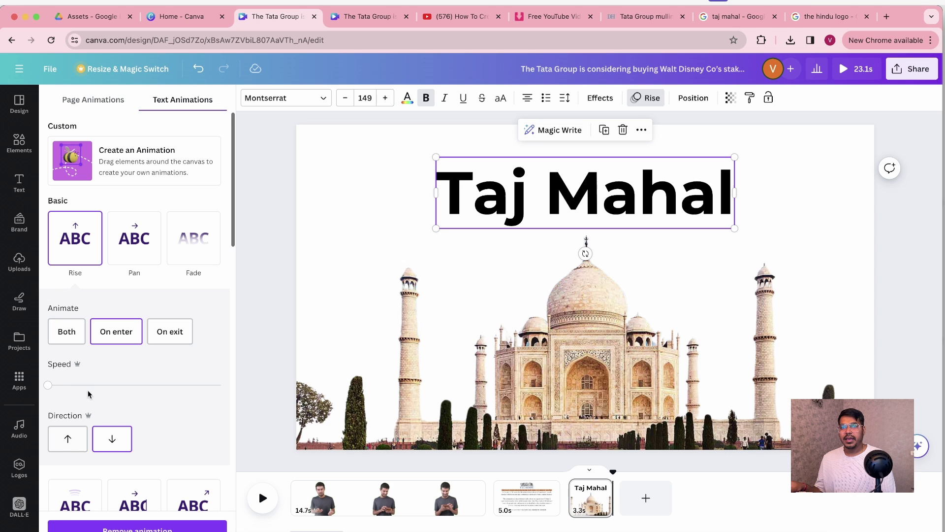
click(47, 385)
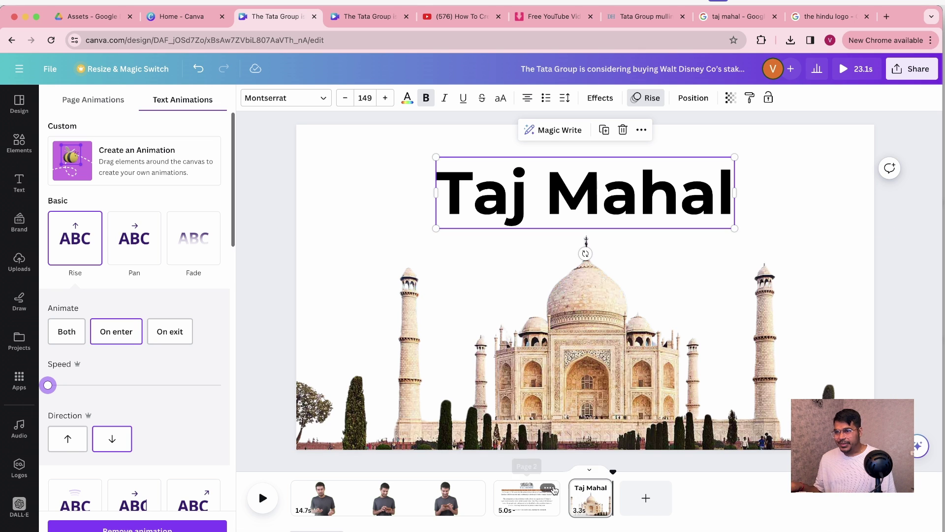
- Preview the Taj Mahal page from its start, shorten it to 2.5 seconds and duplicate it
drag(612, 472, 571, 467)
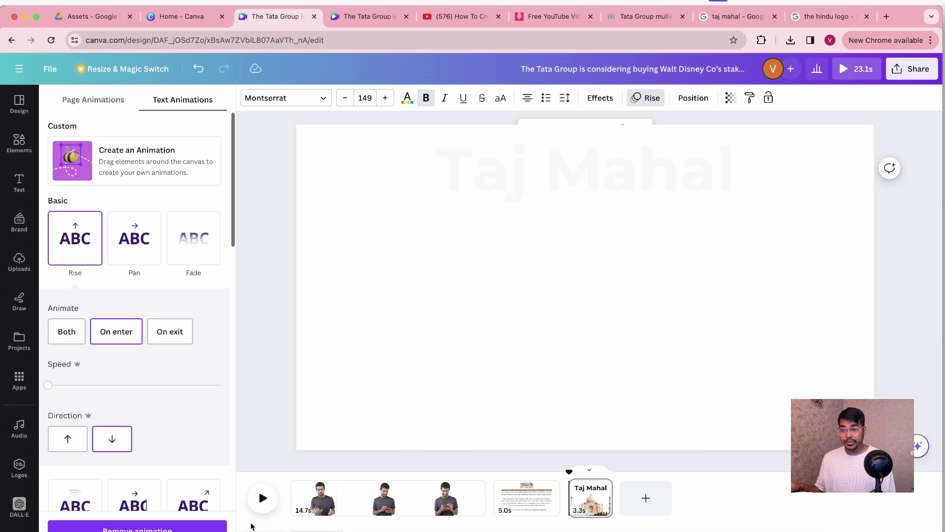
click(263, 498)
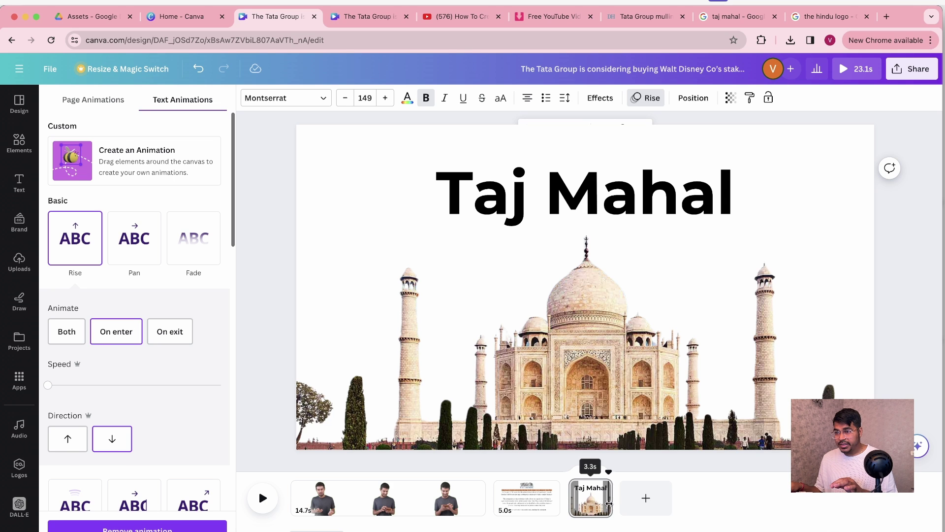
drag(609, 503, 602, 504)
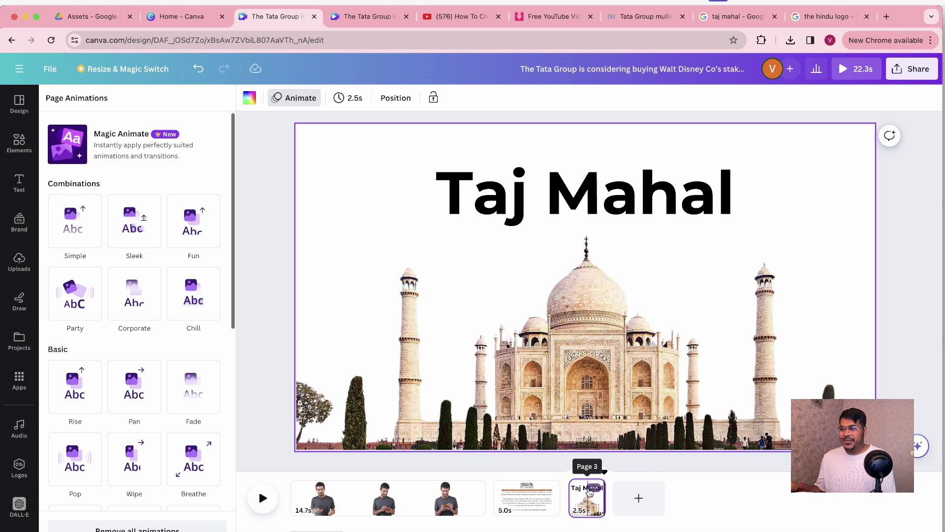
click(595, 488)
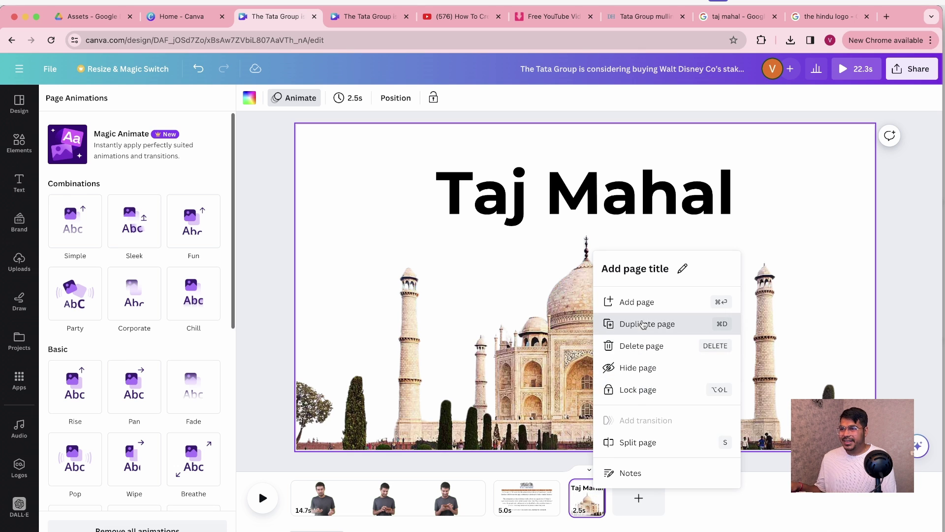
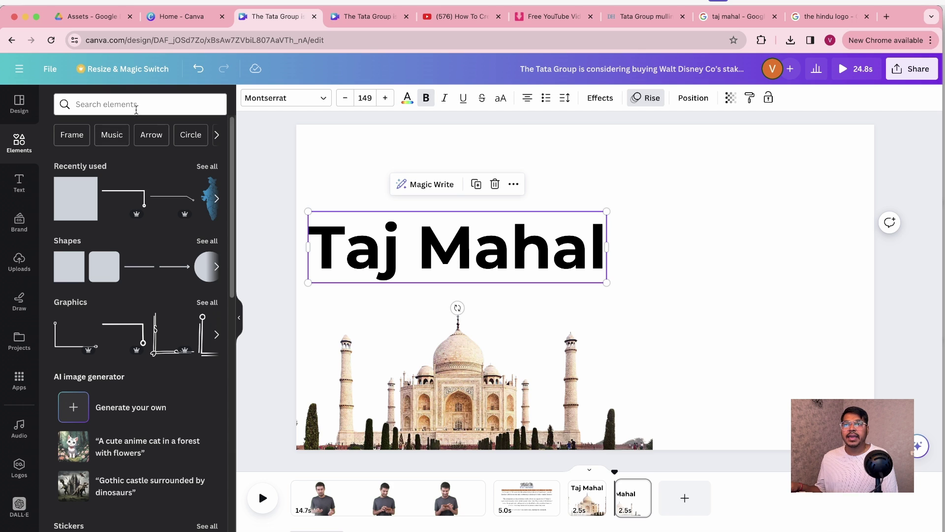
- Add a vertical black line just right of the monument on the copied page, and move the title up above the dome
click(141, 266)
drag(594, 312, 685, 294)
drag(610, 276, 682, 327)
drag(653, 224, 652, 178)
drag(483, 259, 495, 224)
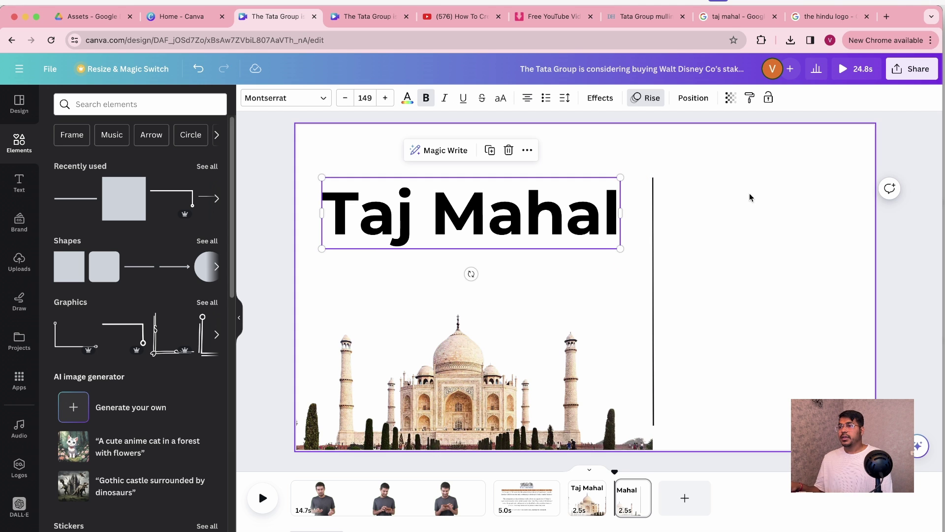
- Copy the UNESCO World Heritage Site paragraph from the Taj Mahal Wikipedia article and paste it onto the copied page in Canva
click(731, 19)
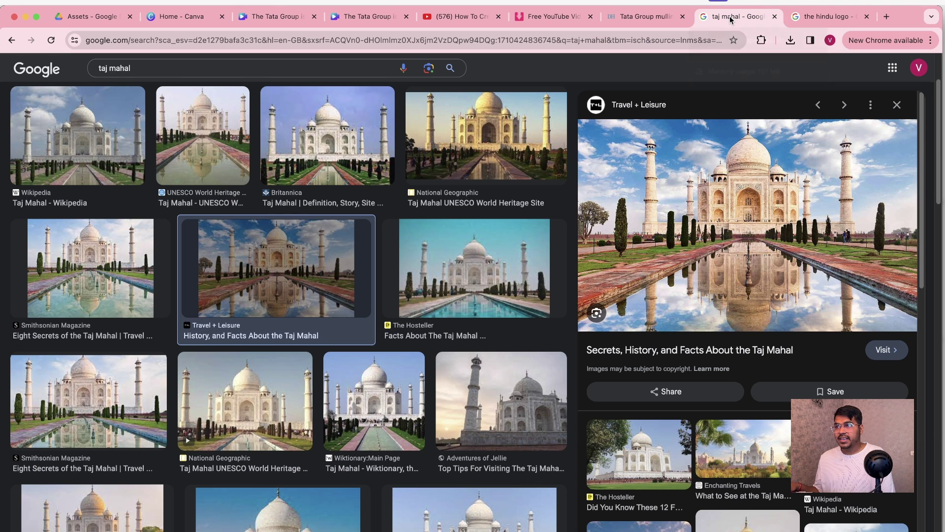
click(8, 41)
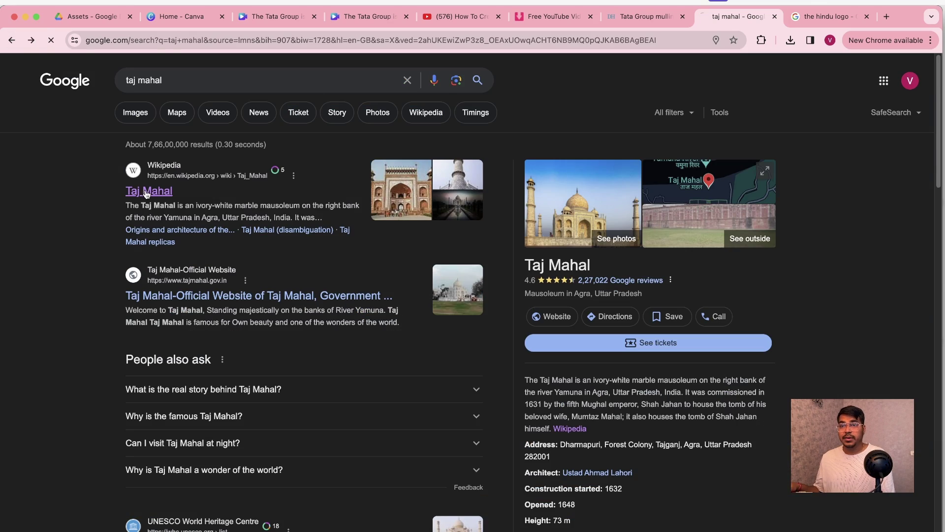
scroll(290, 355, down, 3)
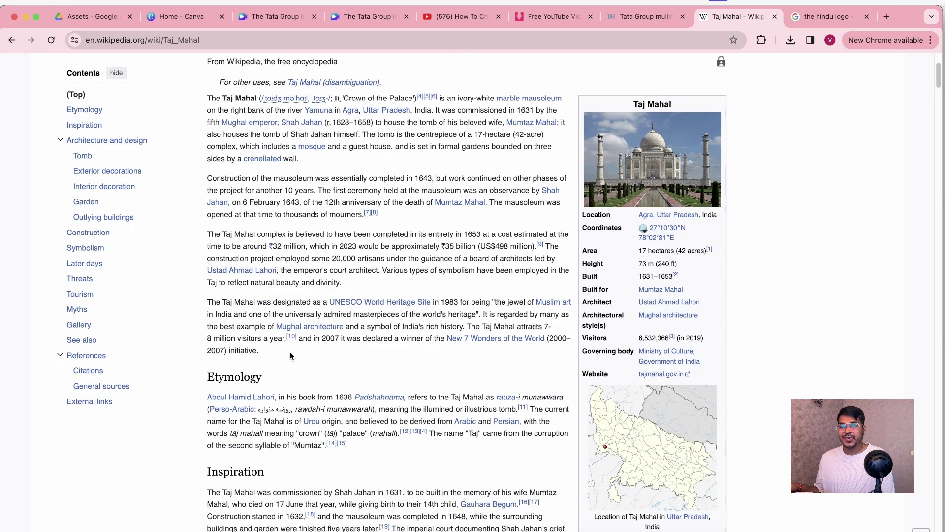
drag(204, 300, 337, 355)
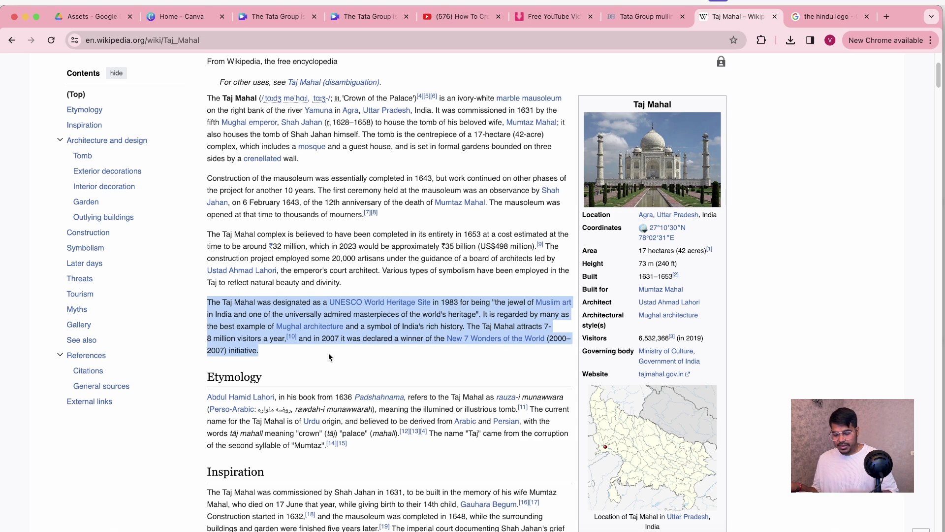
key(super+c)
key(super+3)
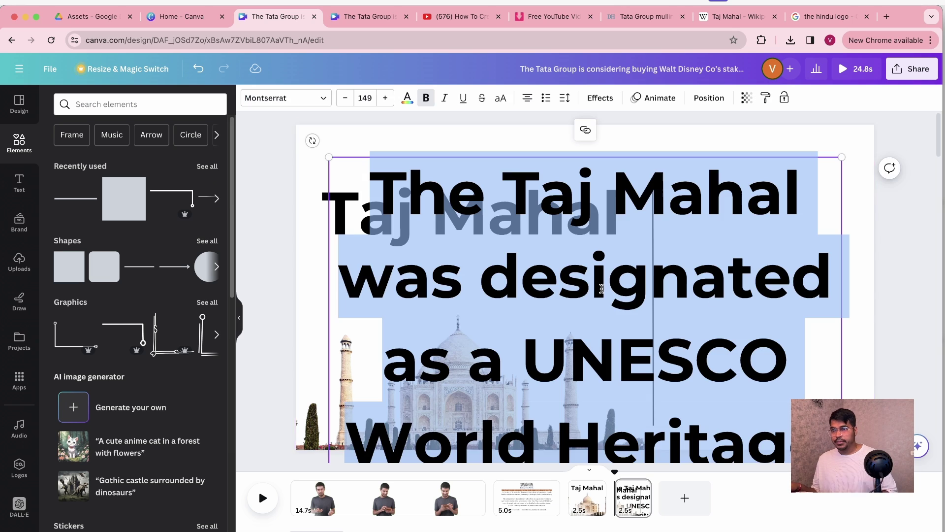
- Reduce the pasted paragraph to font size 45.7 and fit it as a narrow column to the right of the vertical line
click(344, 101)
drag(344, 102, 343, 102)
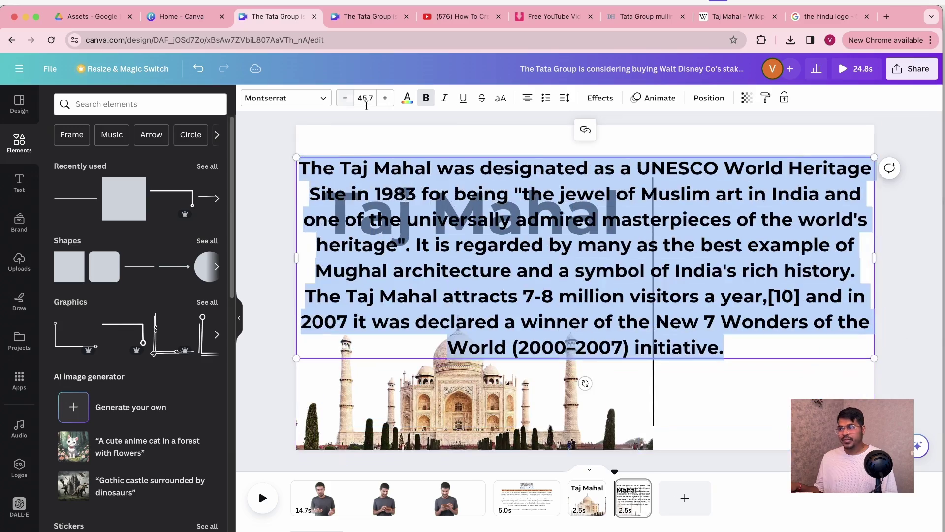
drag(874, 257, 655, 261)
drag(493, 296, 727, 295)
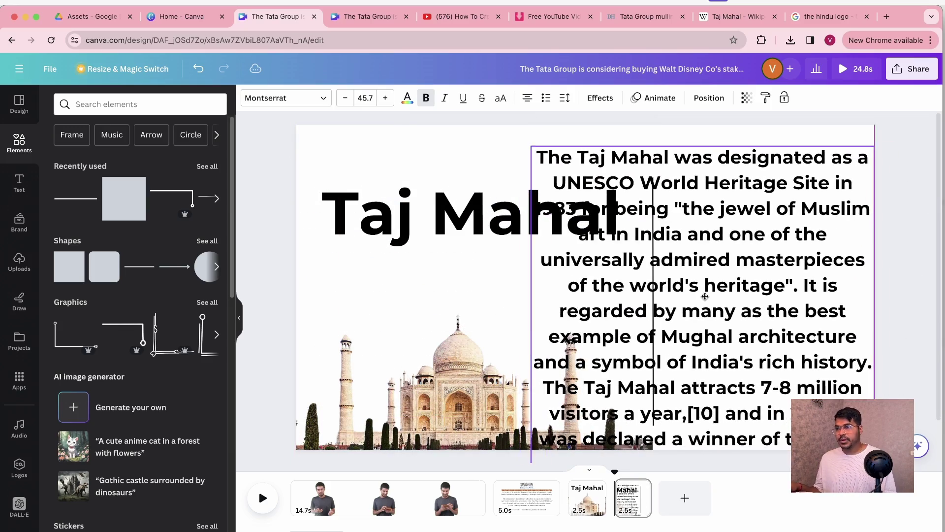
drag(530, 295, 662, 327)
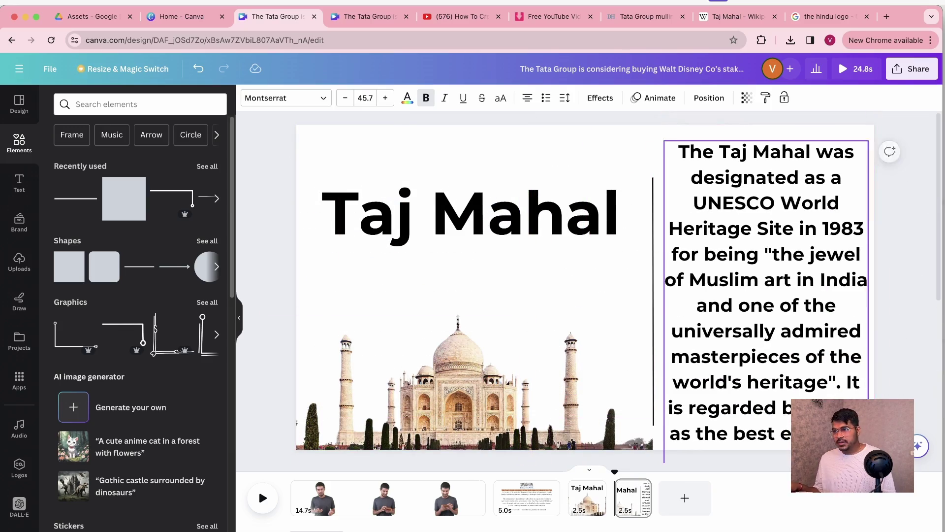
- Set the paragraph's font size to 38 and delete everything after the sentence ending "symbol of India's rich history."
click(765, 351)
click(371, 97)
text(3)
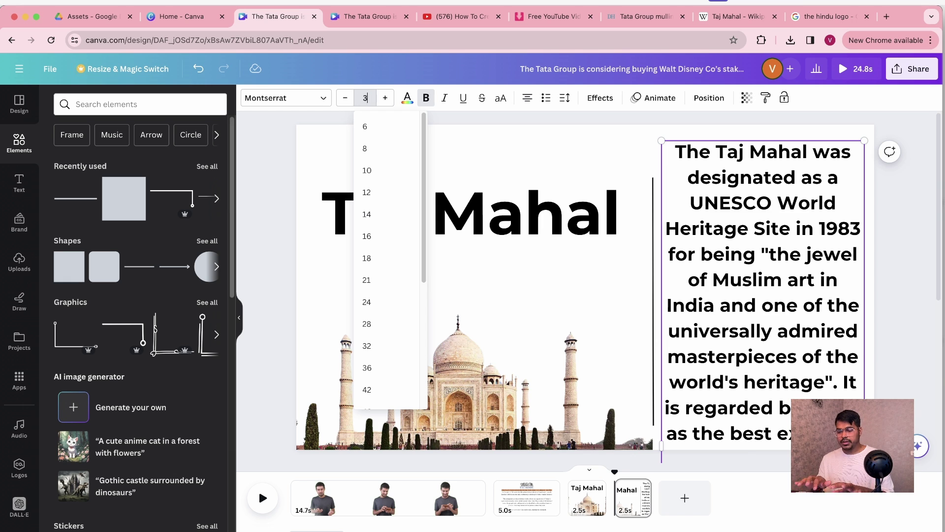
text(8)
key(Return)
key(Return)
click(742, 424)
key(shift+super+Down)
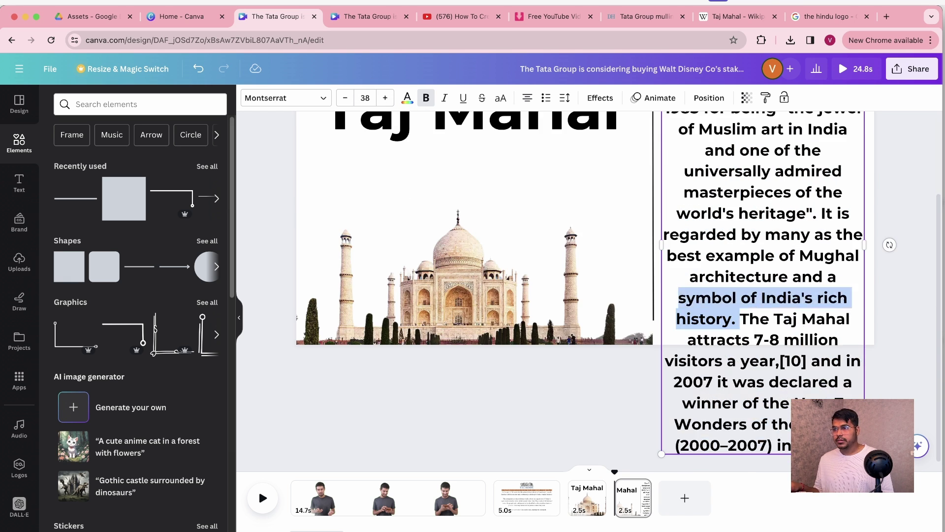
key(BackSpace)
- Thicken the vertical black line and restyle the paragraph as non-bold Times New Roman at size 42
click(651, 271)
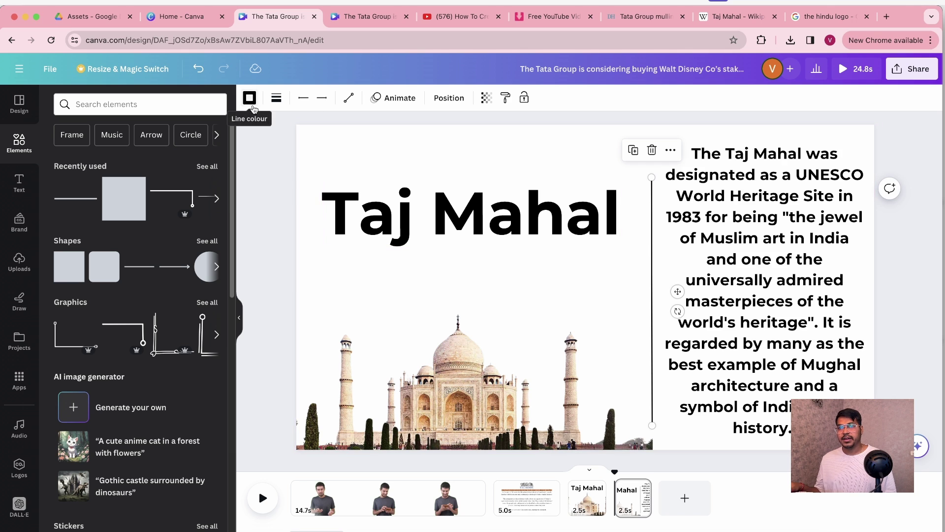
key(super+z)
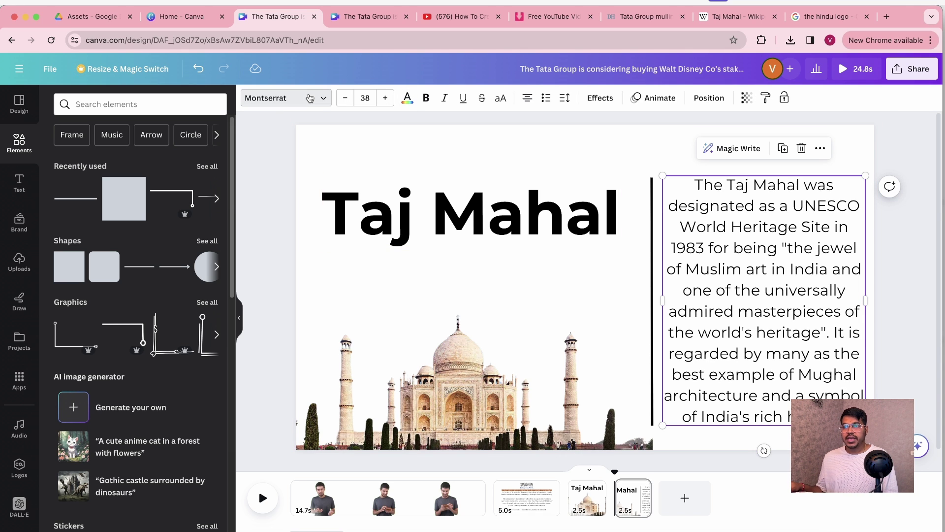
click(310, 98)
click(124, 185)
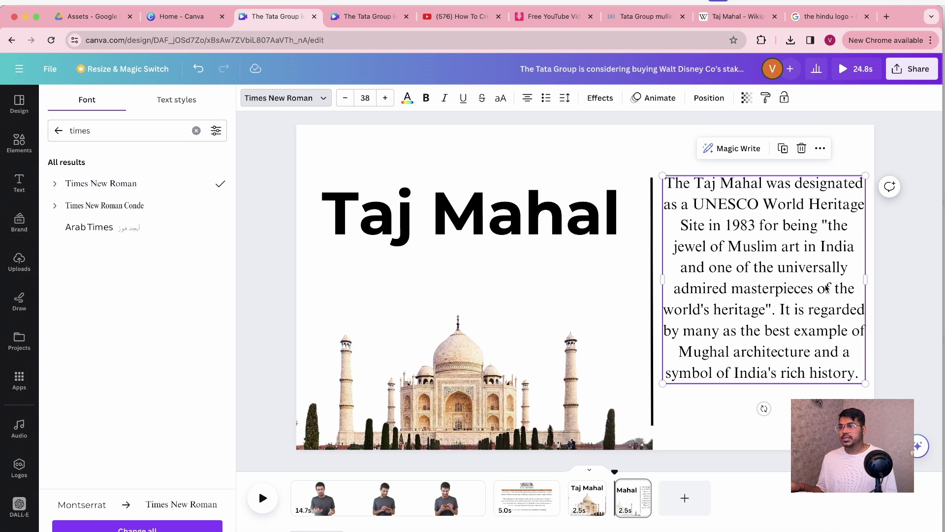
click(640, 379)
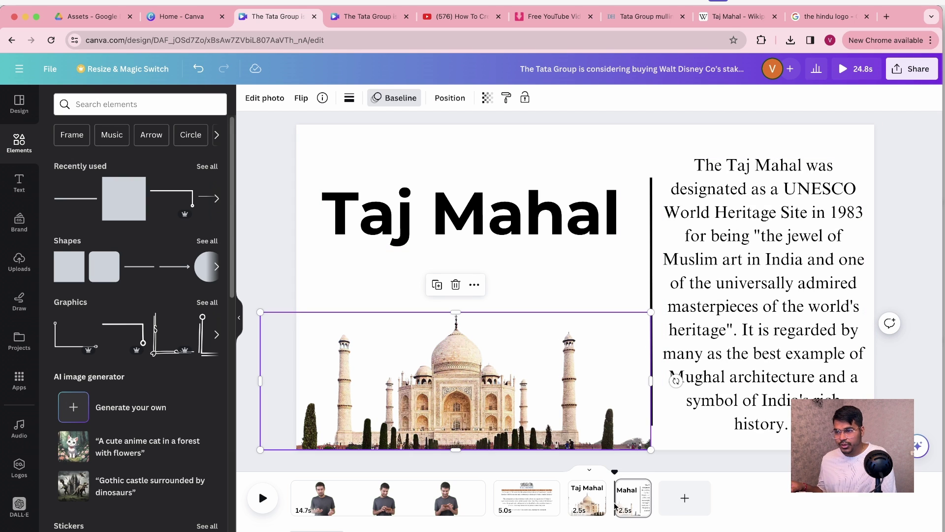
- Apply the Typewriter text animation to the paragraph on enter, by character, with a reduced speed
click(728, 247)
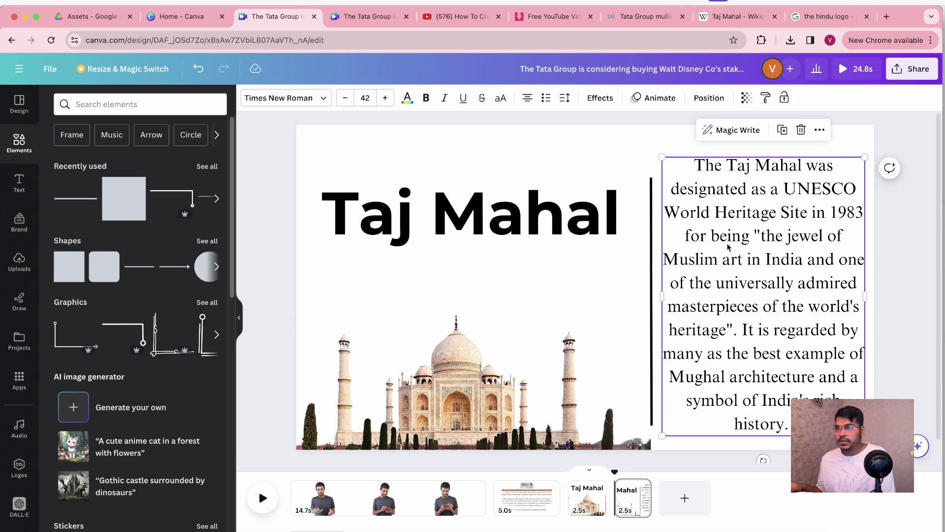
click(644, 97)
scroll(96, 312, up, 3)
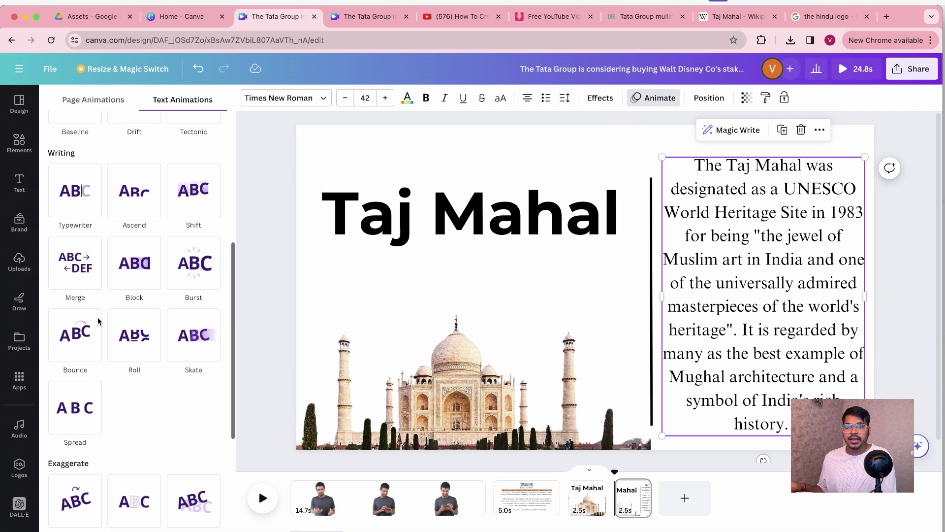
scroll(91, 451, down, 4)
scroll(92, 452, up, 7)
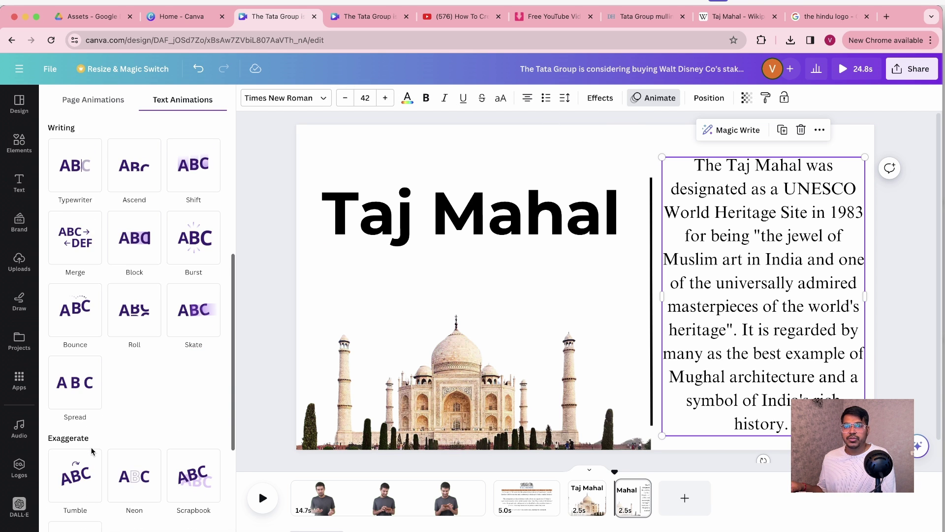
click(76, 363)
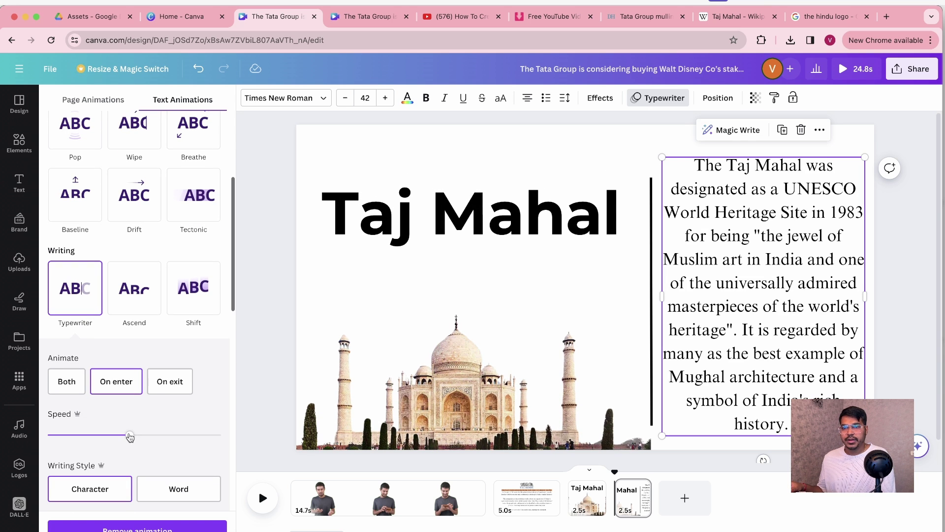
click(93, 435)
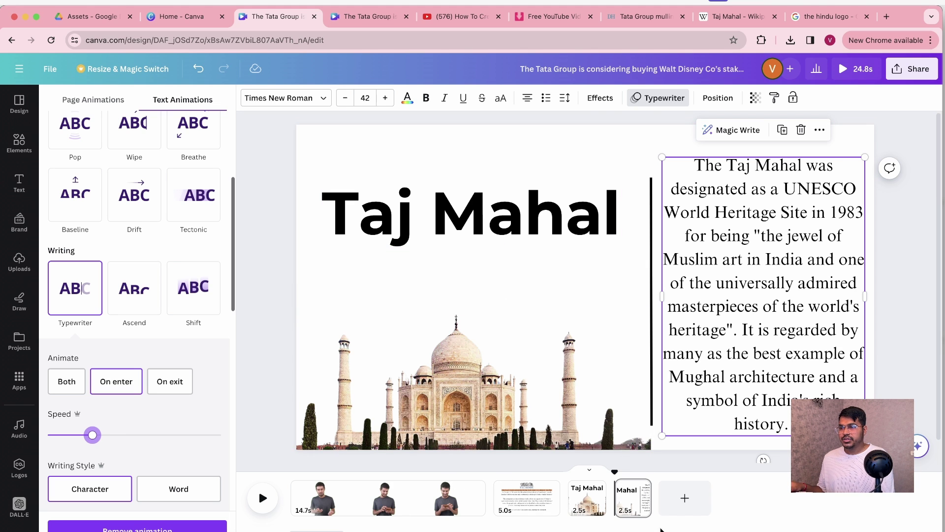
- Add a 0.5-second Match & Move transition between the two Taj Mahal pages and play it back
mouse_move(614, 503)
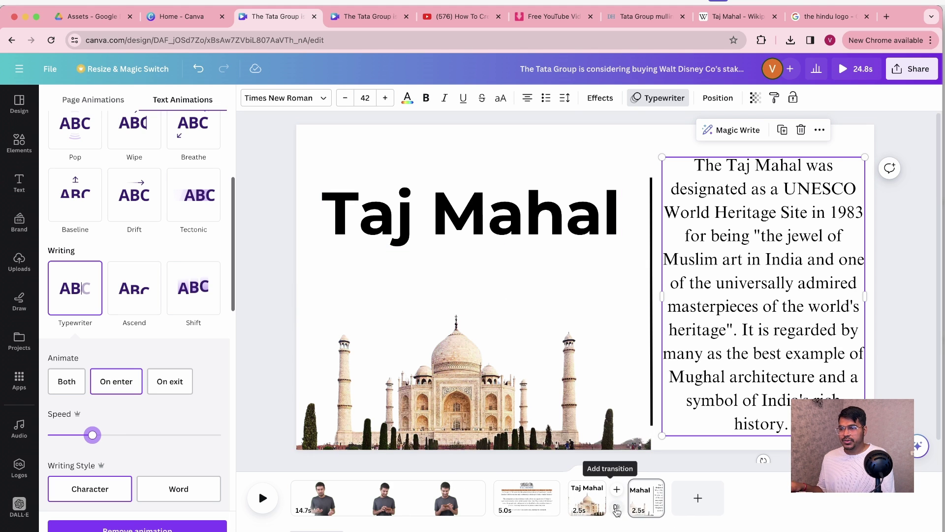
click(616, 510)
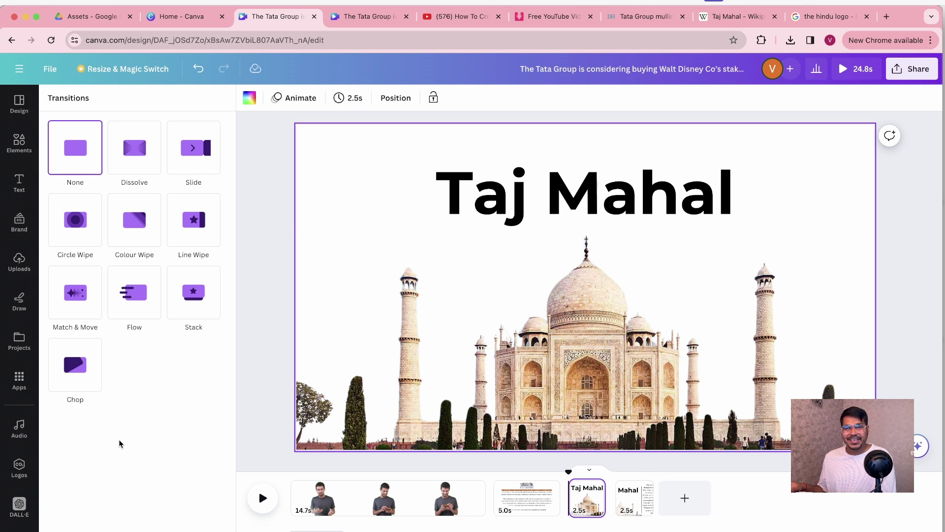
click(77, 299)
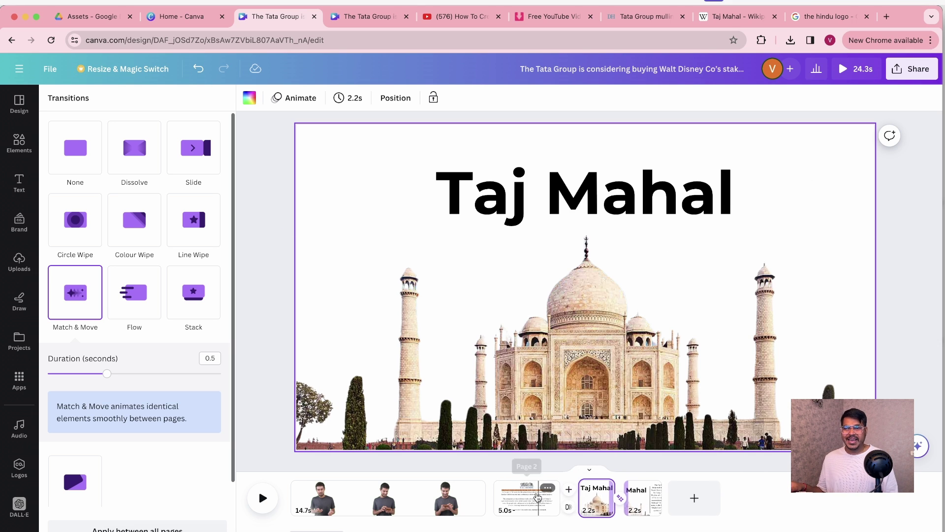
click(264, 498)
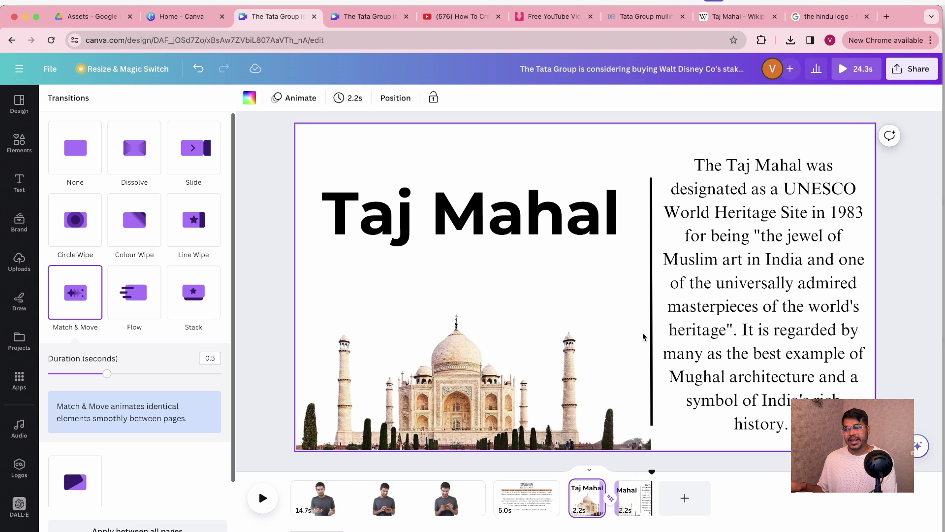
- Add a blank page shortened to 2.5 seconds after the facts page, followed by another blank page
click(685, 497)
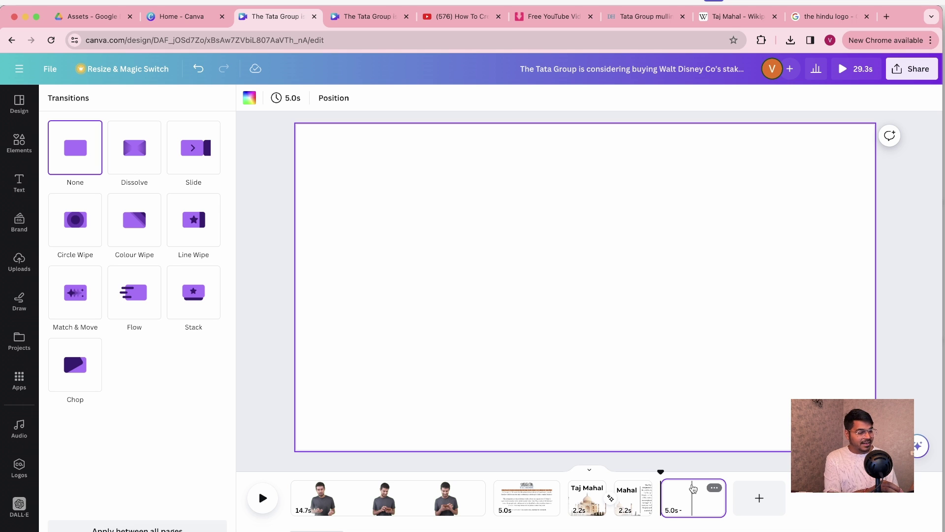
drag(709, 502, 693, 502)
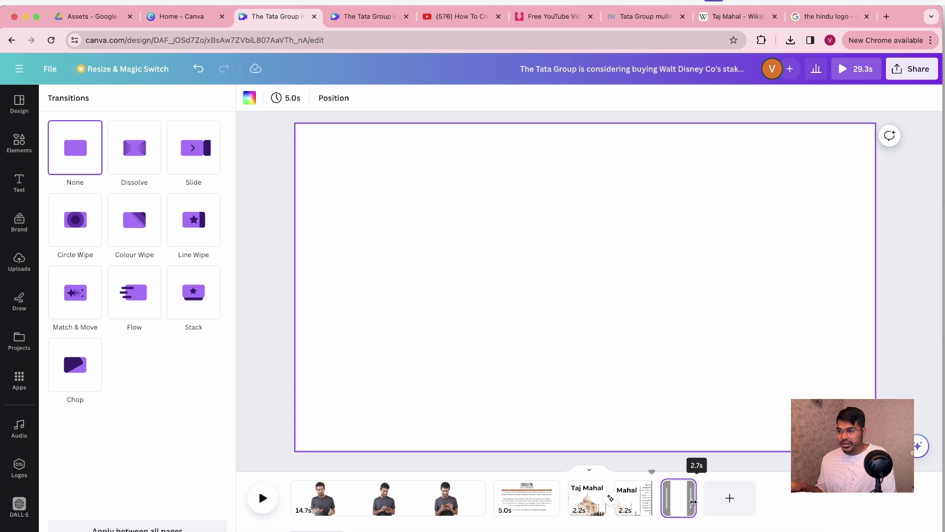
click(726, 507)
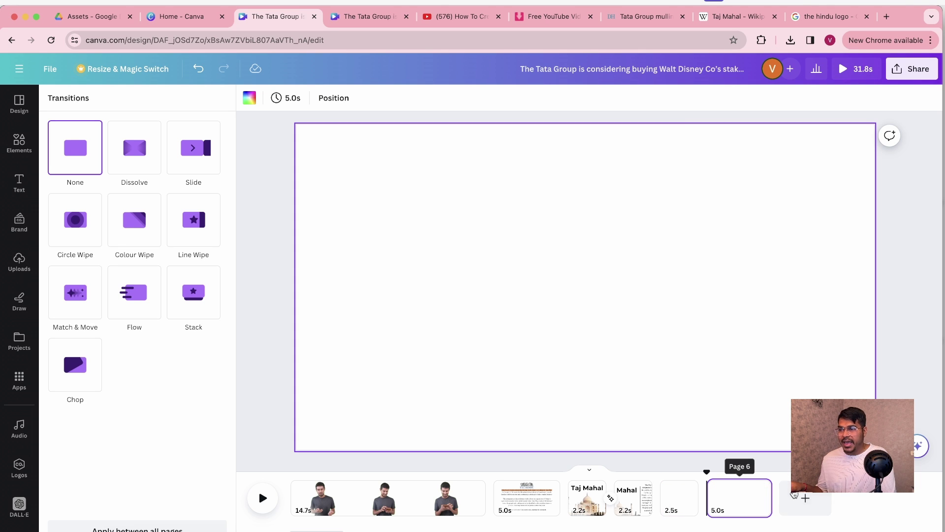
- Search the elements for "taj mahal" videos and place the 35-second sunset clip as the last page's background
text(taj)
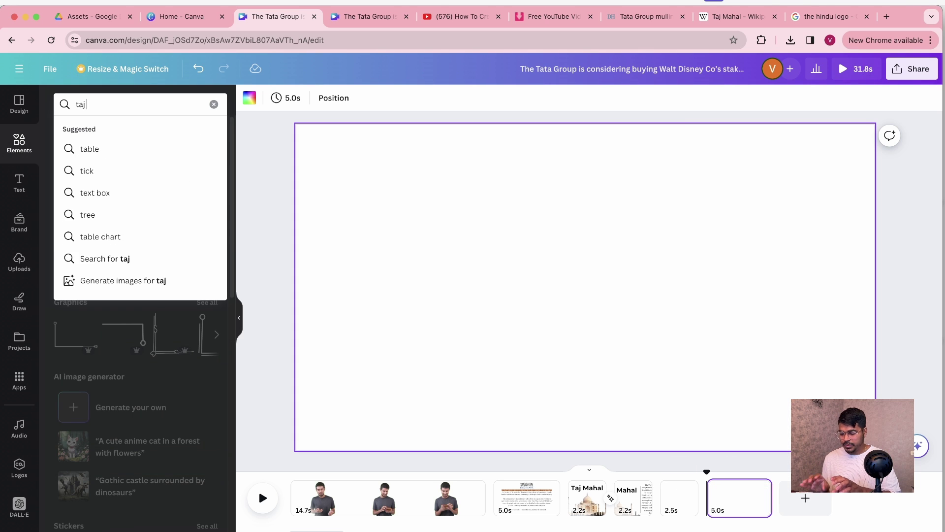
text( mahal)
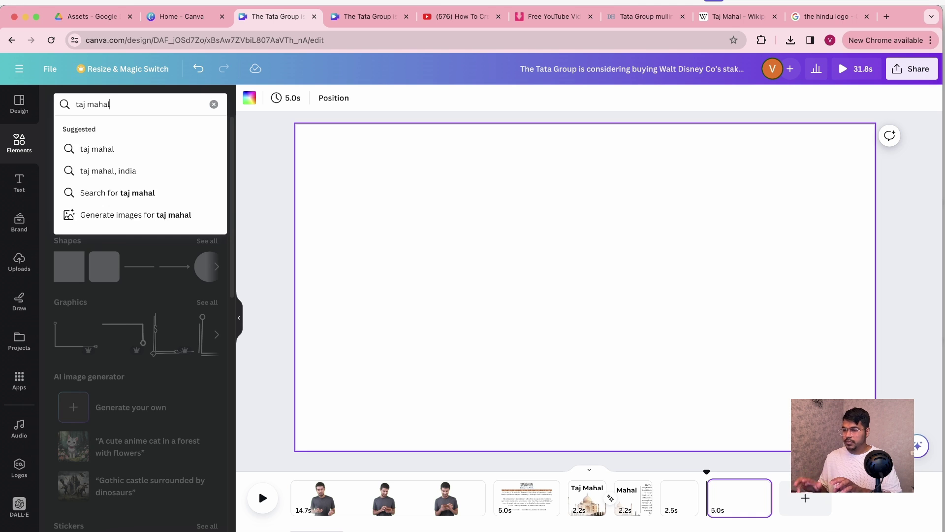
key(Return)
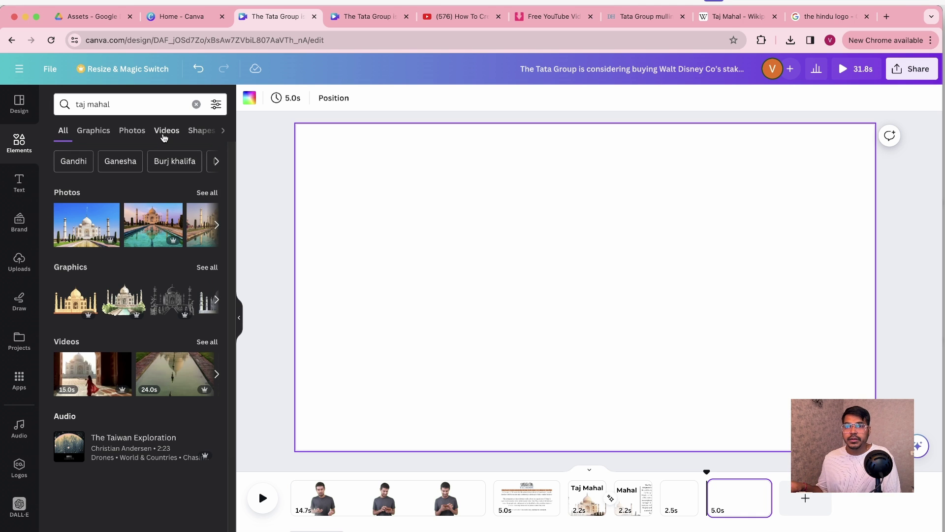
click(166, 133)
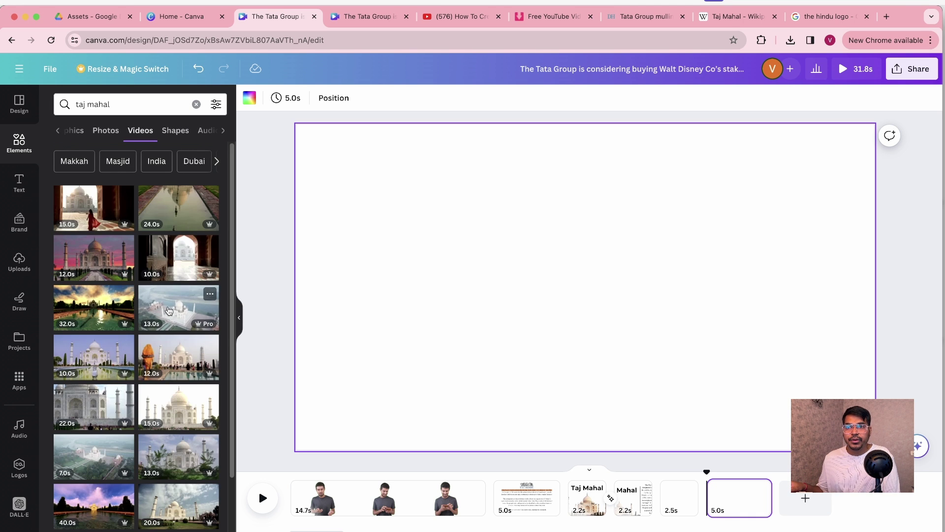
scroll(168, 310, down, 10)
drag(167, 311, 325, 144)
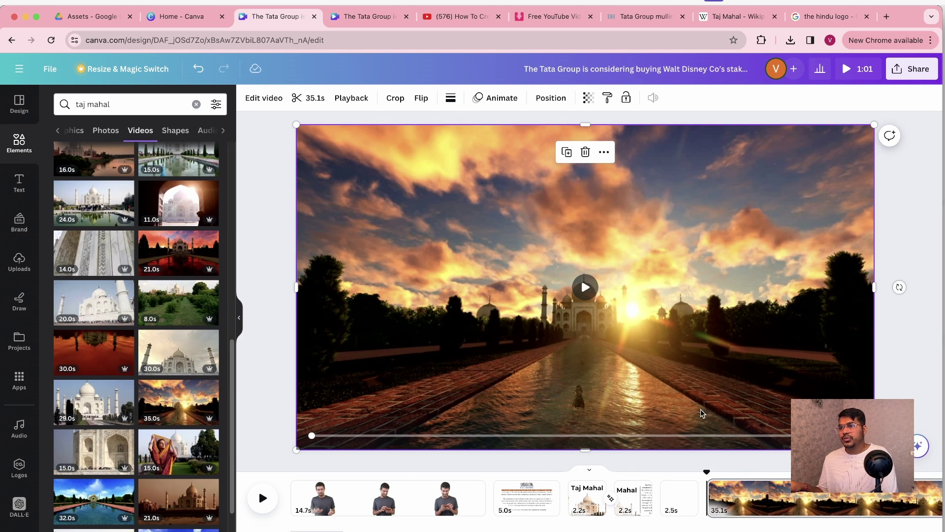
- Trim the start of the sunset clip so it lasts 5.0 seconds, and move the blank 2.5-second page after it
scroll(786, 503, right, 5)
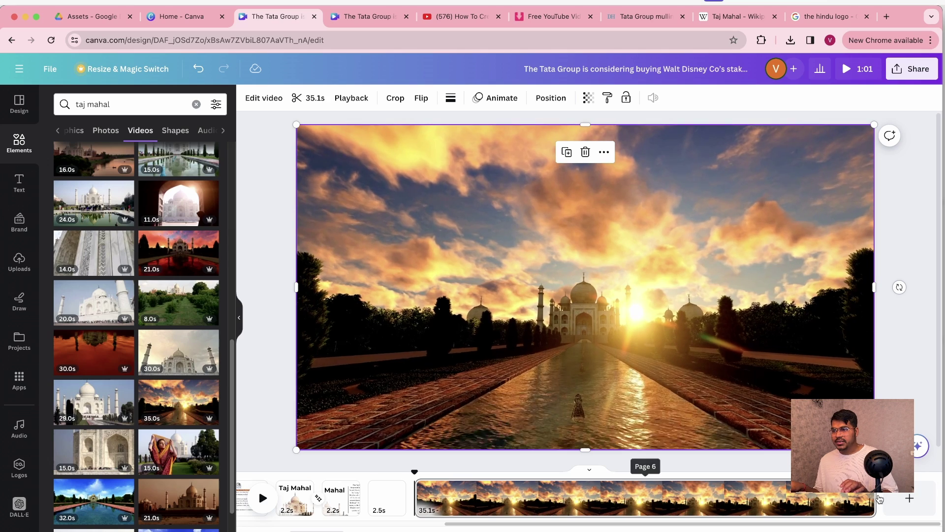
click(641, 496)
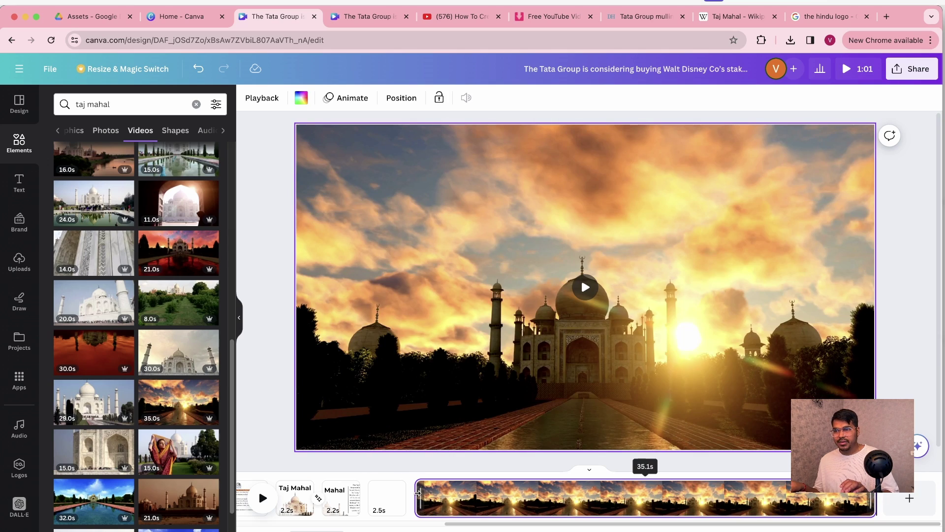
drag(417, 493, 811, 494)
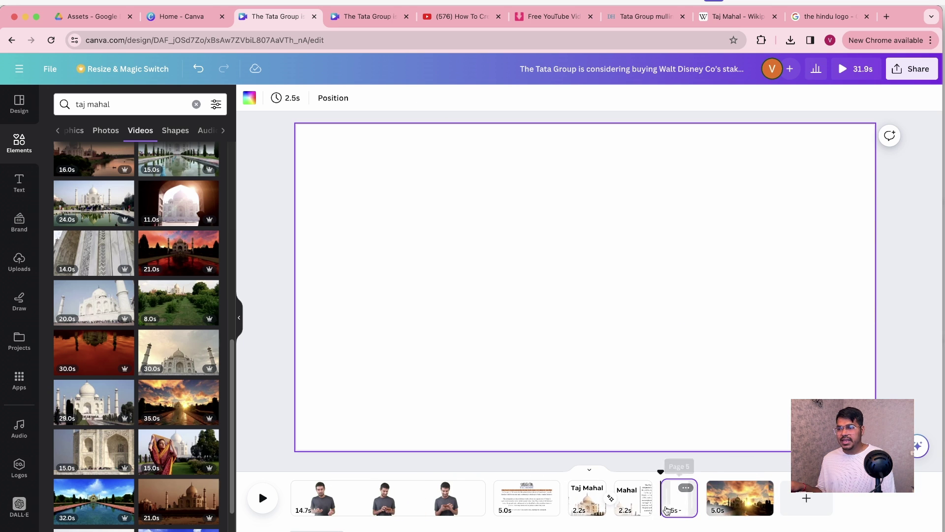
drag(680, 497, 776, 498)
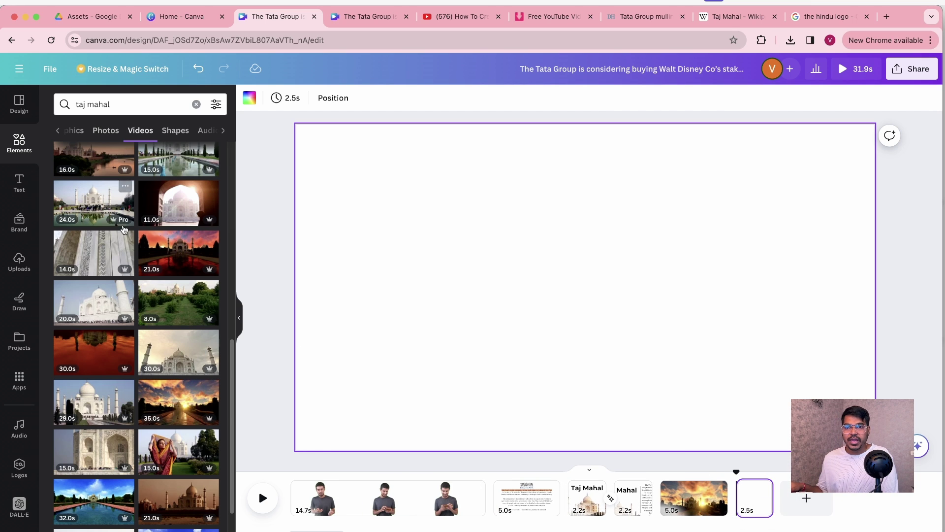
- Add the 30-second red Taj Mahal reflection video as a new page at the end of the timeline
scroll(103, 251, up, 3)
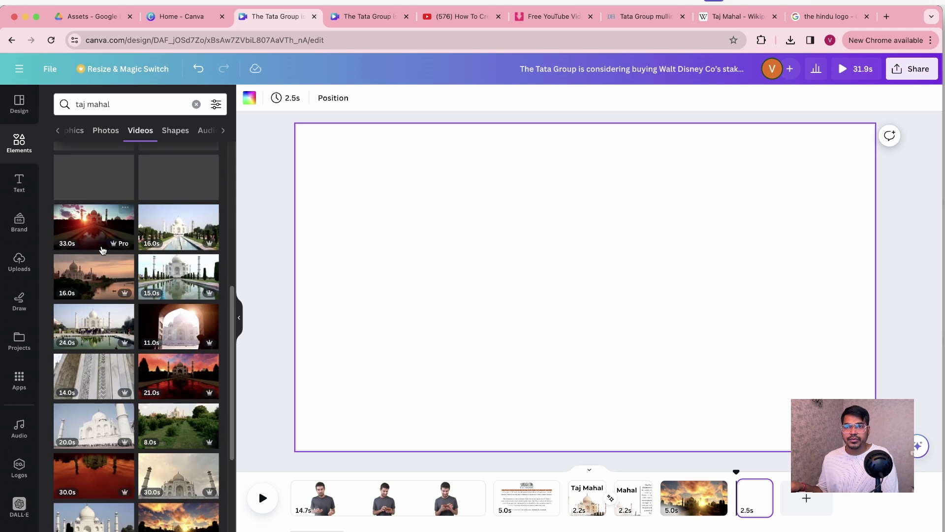
scroll(103, 251, up, 5)
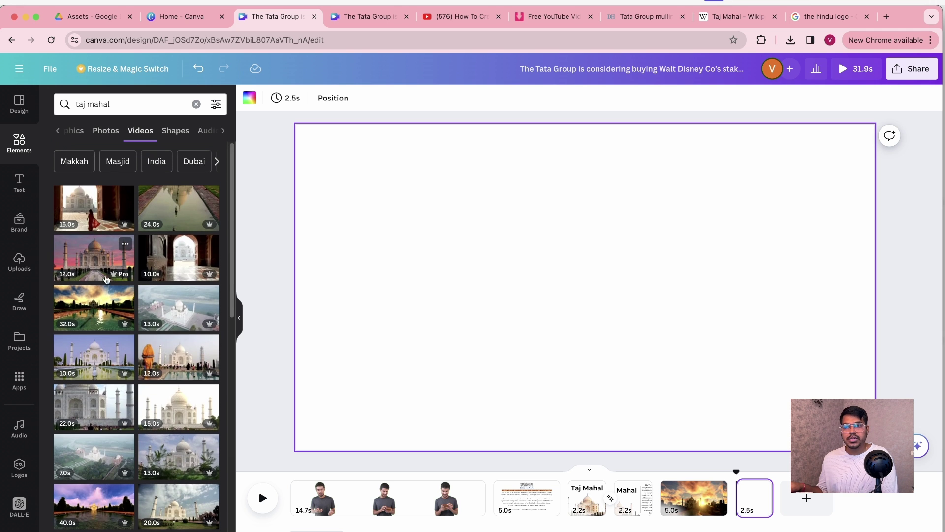
scroll(106, 279, down, 8)
drag(94, 414, 778, 474)
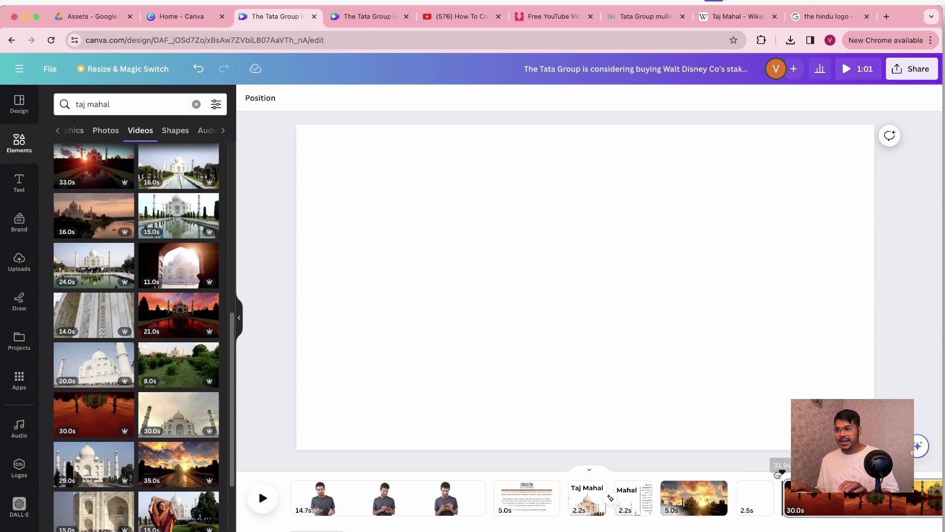
- Search the elements for "light leaks" videos and set the 20-second purple and blue clip as the blank 2.5-second page's background
click(749, 488)
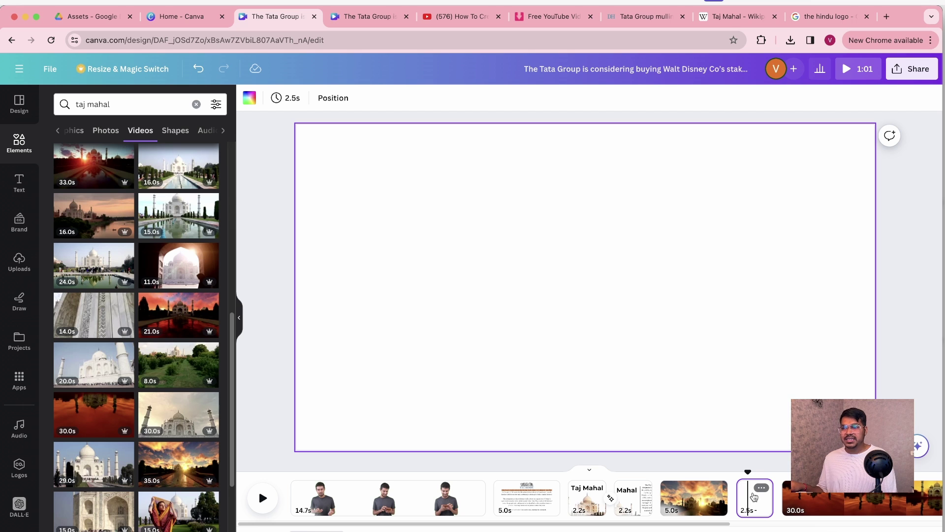
click(195, 105)
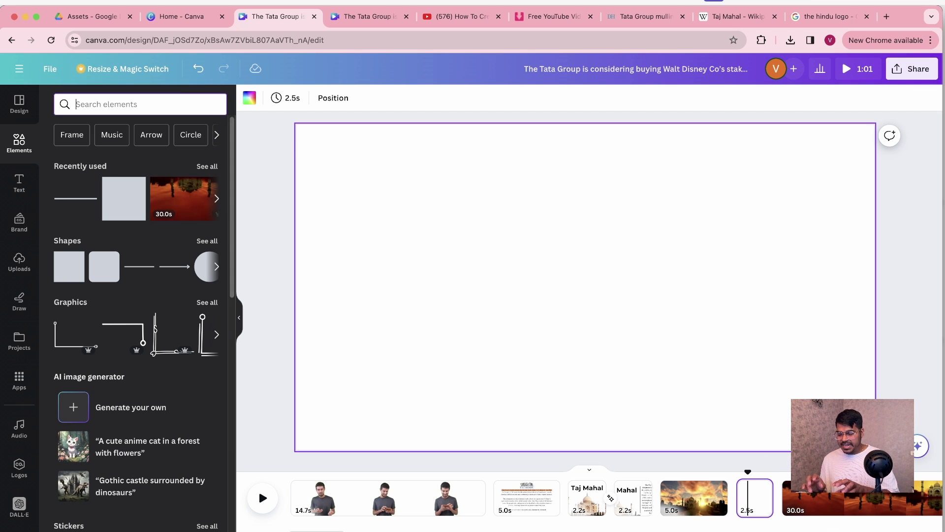
text(Light le)
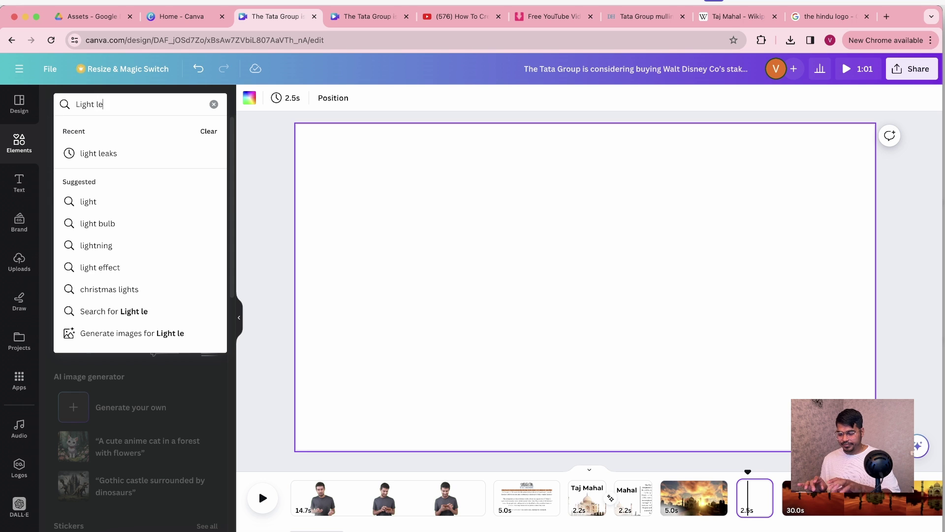
text(ak)
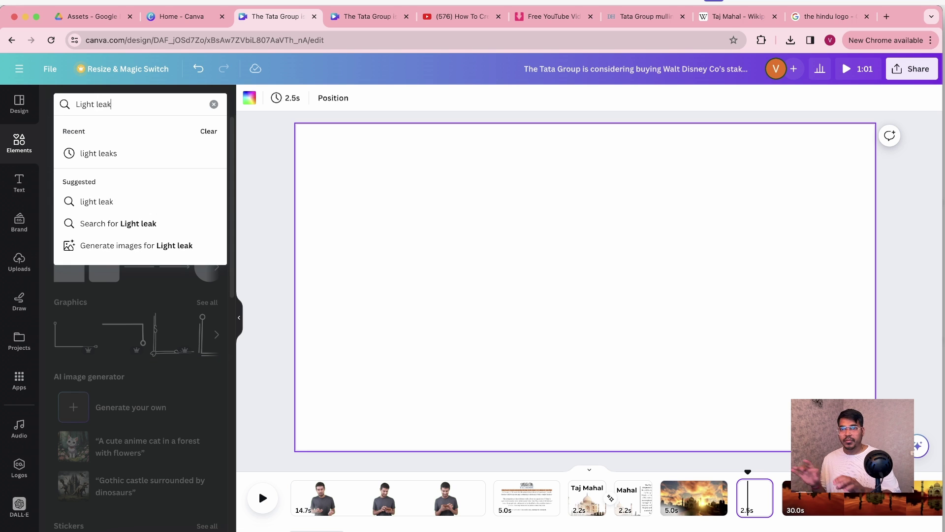
click(107, 154)
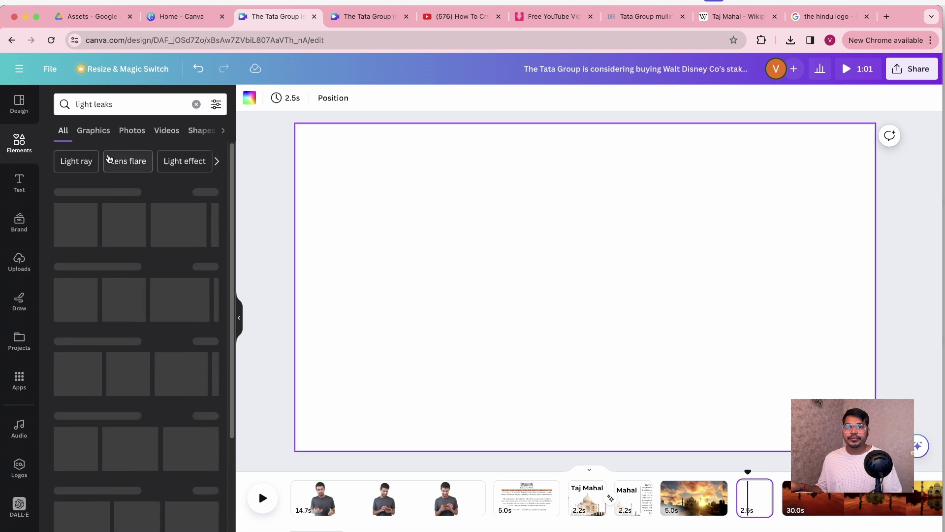
click(165, 132)
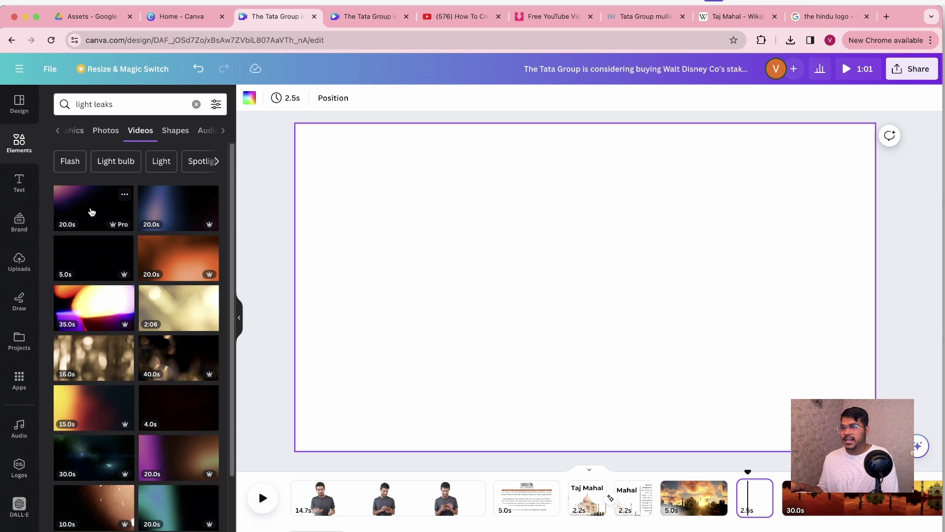
drag(91, 212, 337, 131)
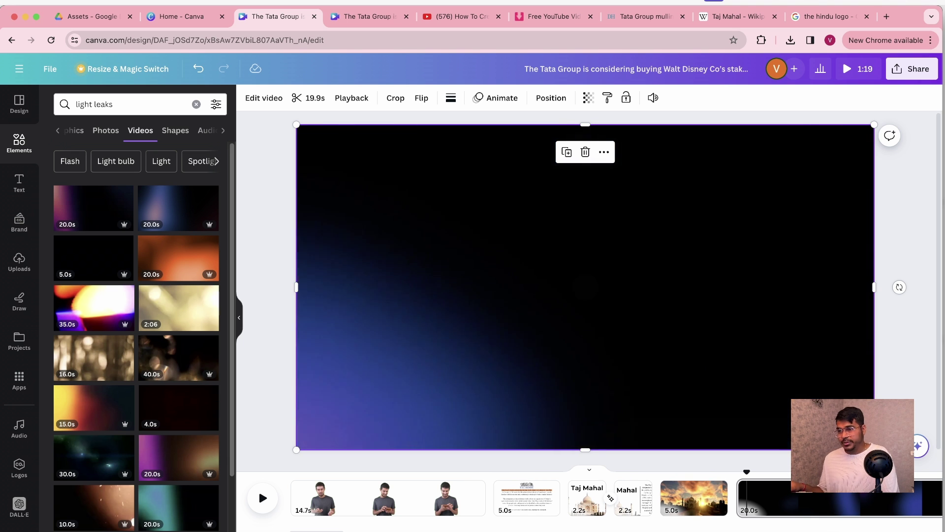
- Add Dissolve transitions before and after the light leak page and lengthen both, setting the one before it to 2.5 seconds
click(732, 498)
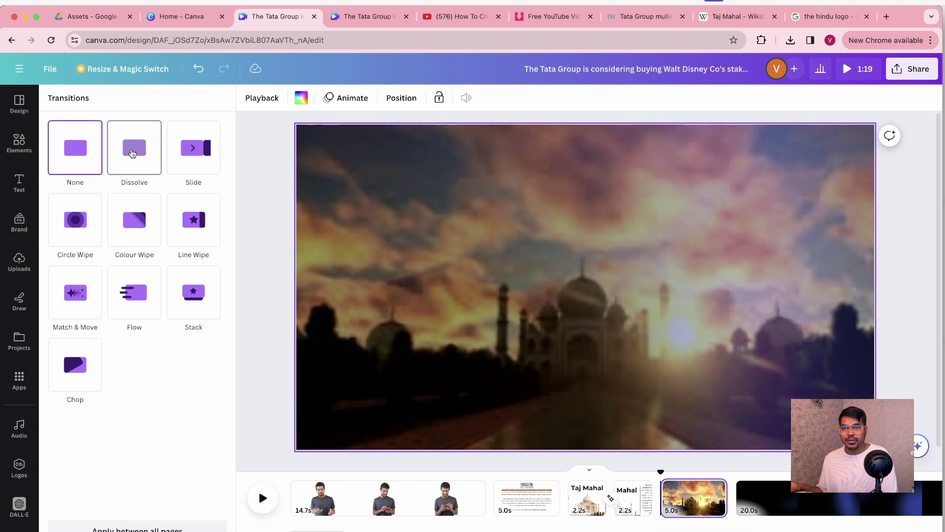
click(132, 153)
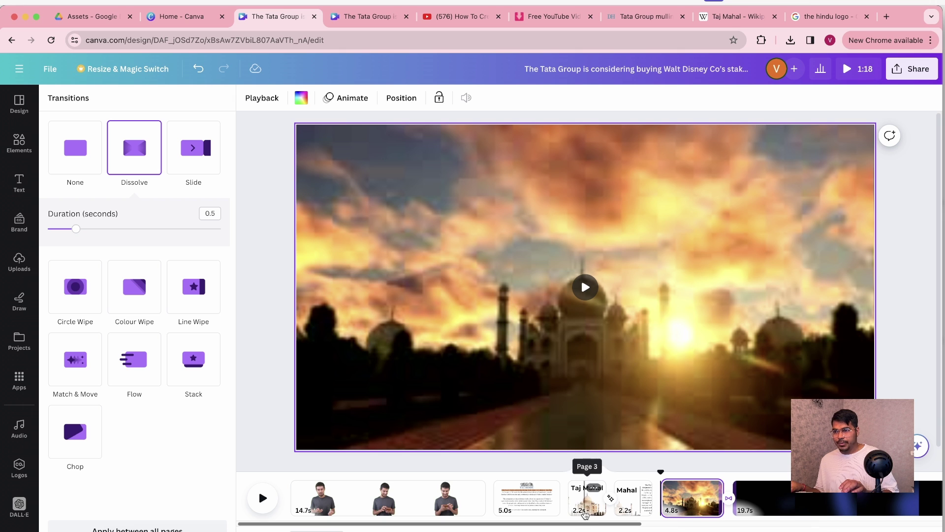
scroll(646, 509, right, 10)
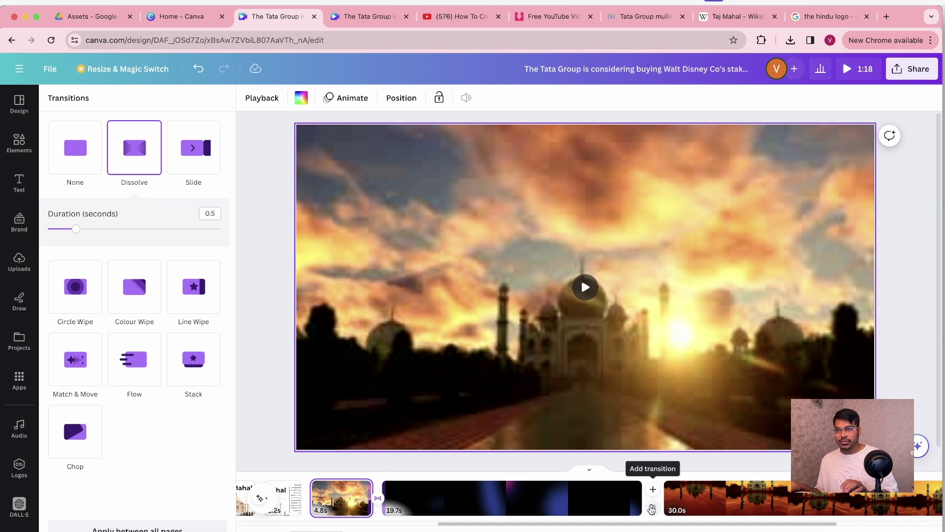
click(651, 509)
click(135, 148)
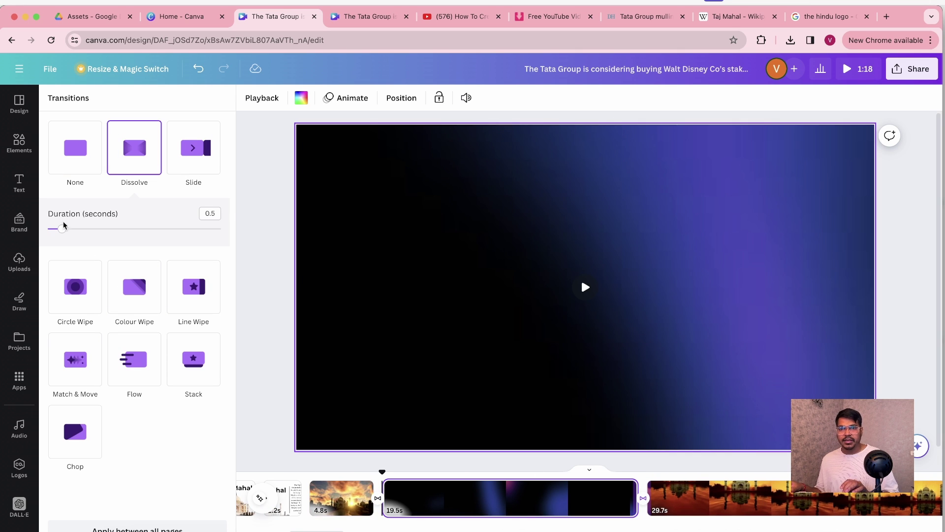
drag(62, 229, 340, 271)
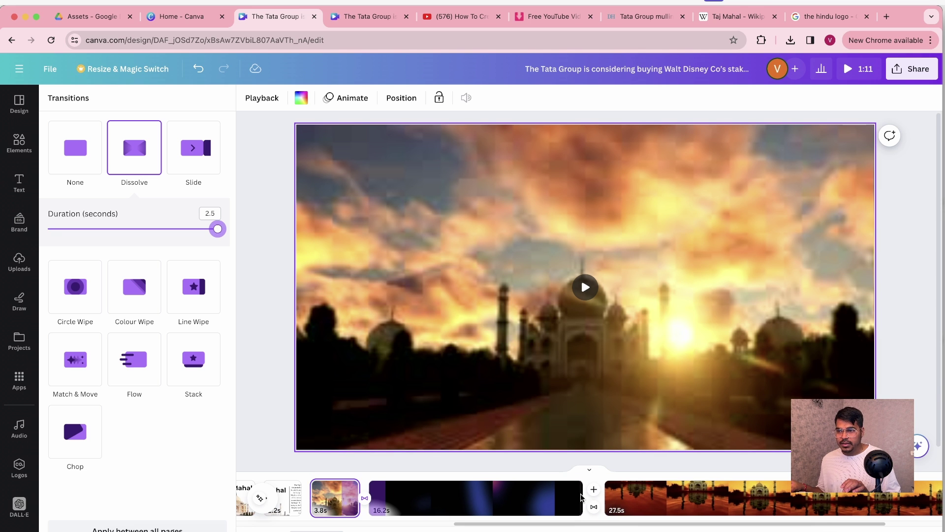
- Shorten the light leak page to 2.3 seconds and play back the transition between the two Taj Mahal clips
drag(581, 498, 418, 477)
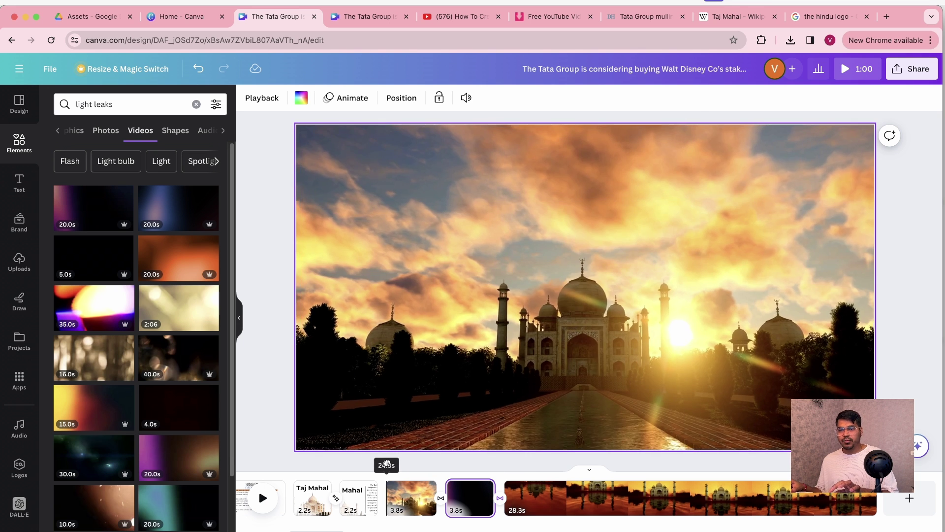
click(394, 485)
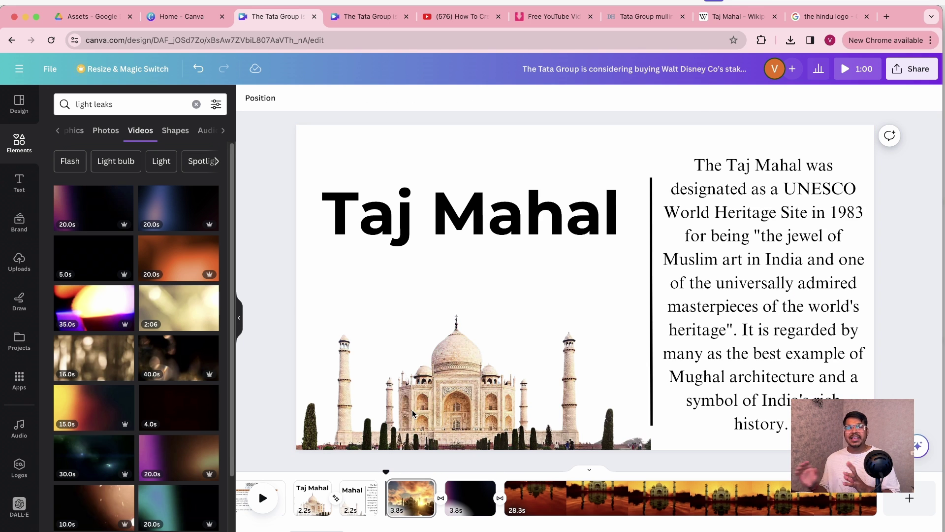
click(262, 498)
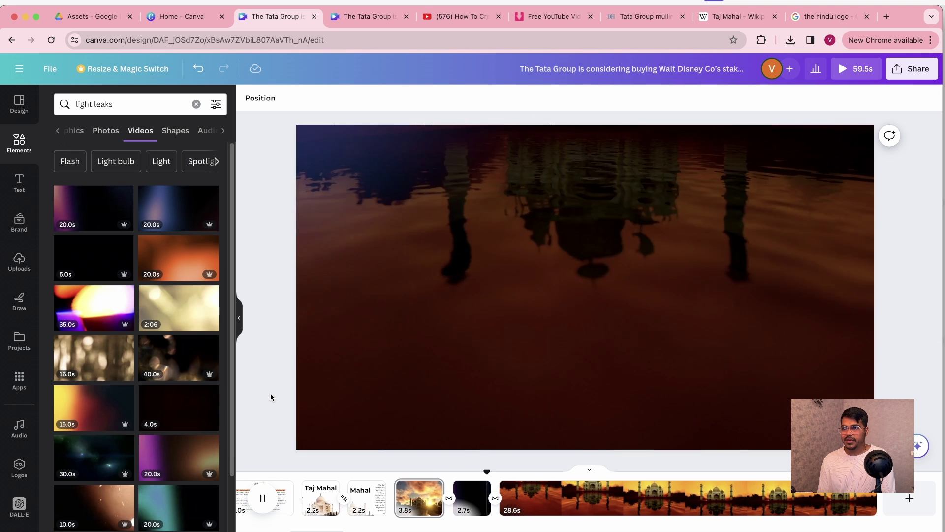
key(space)
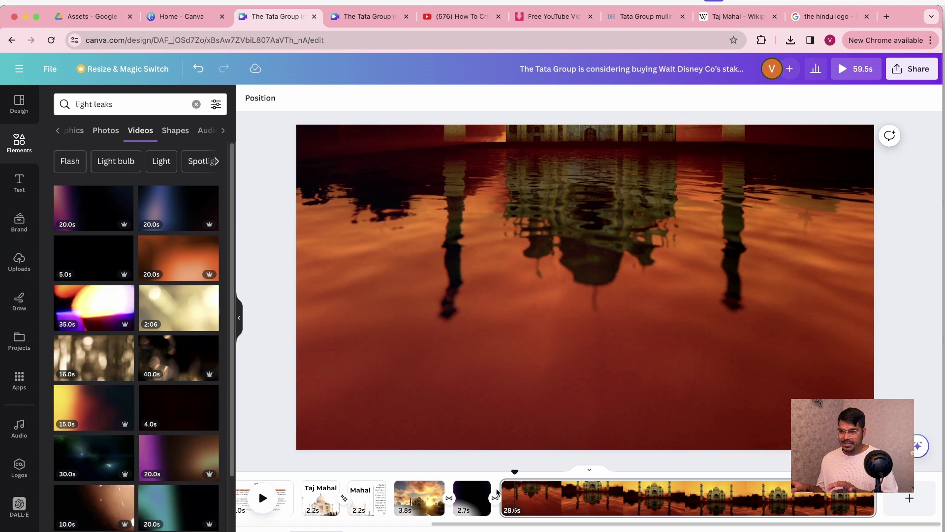
mouse_move(488, 486)
mouse_down()
mouse_move(480, 487)
mouse_move(491, 487)
mouse_up()
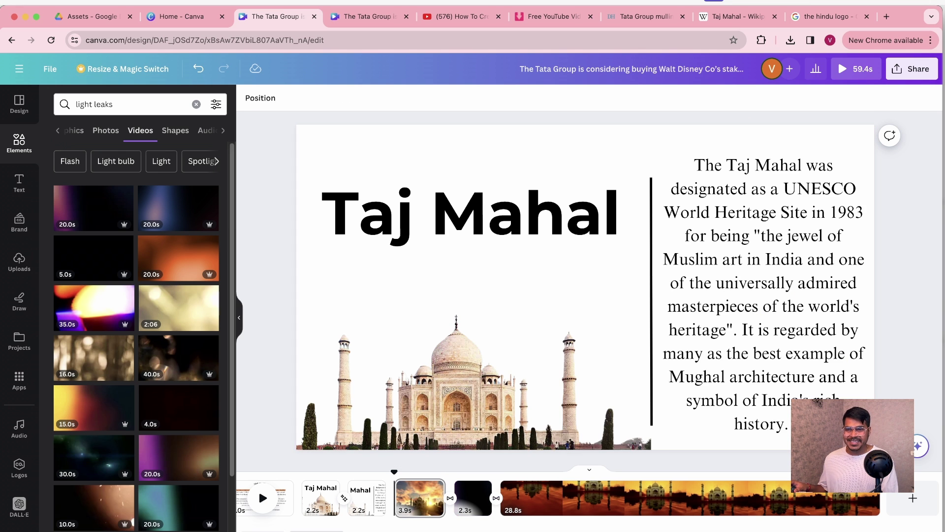
click(262, 498)
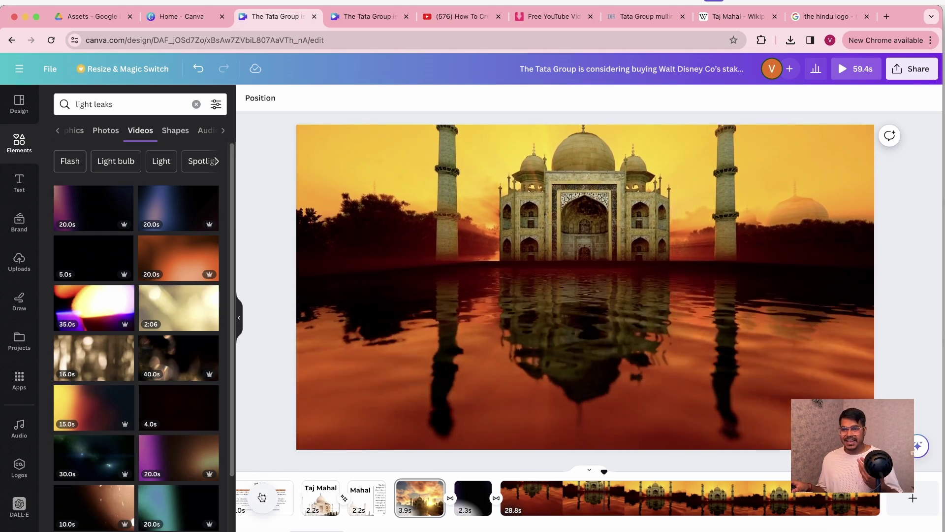
click(262, 498)
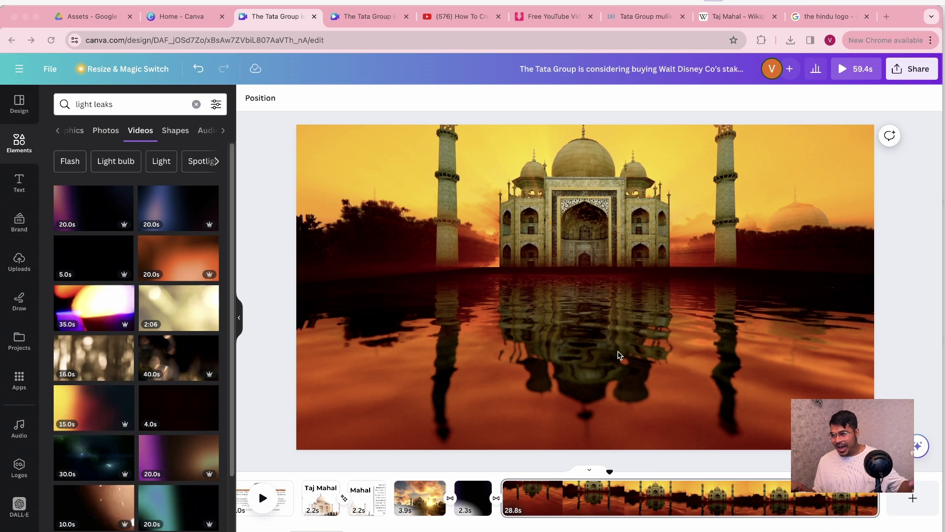
- Add a blank page at the end of the timeline and search the element photos for "world map"
key(super+Return)
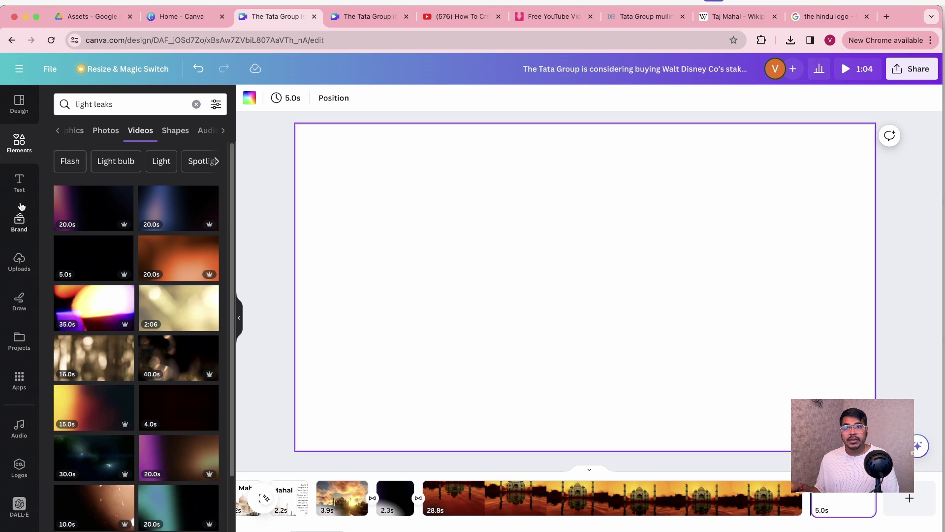
click(196, 104)
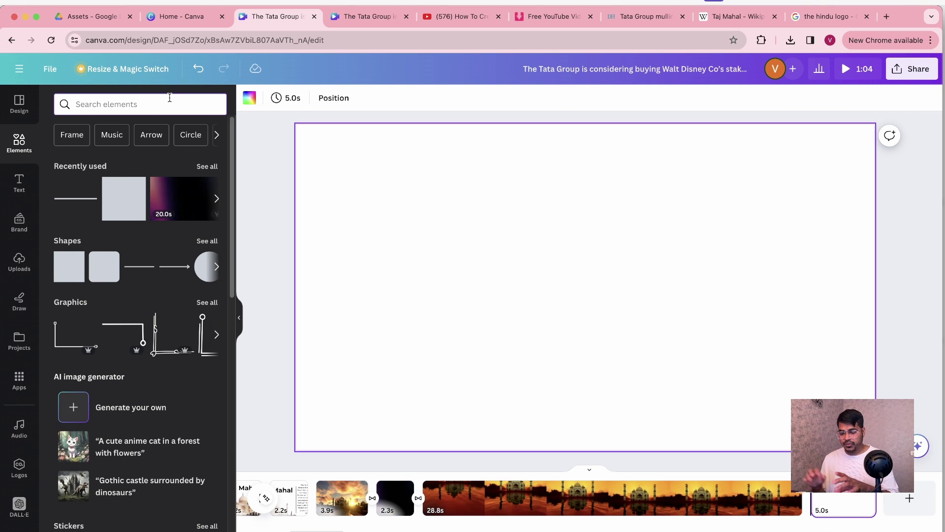
text(world ma)
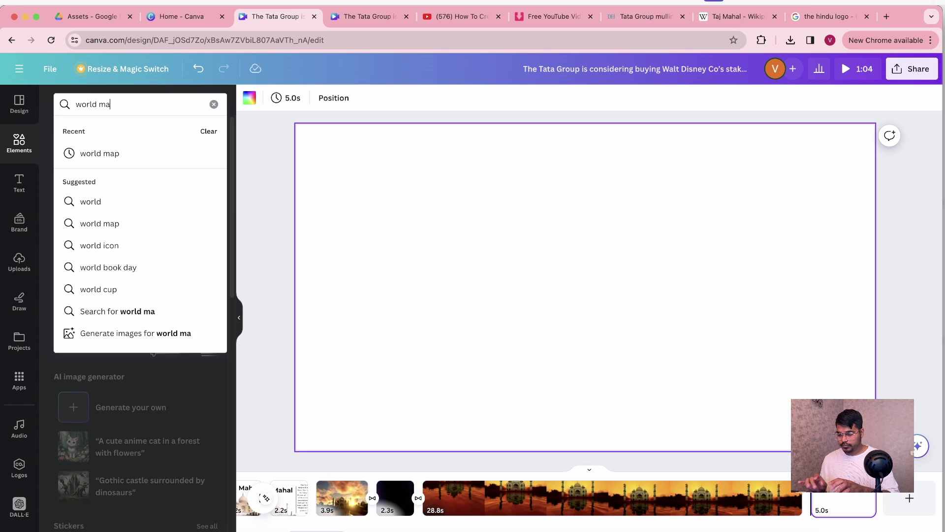
text(p)
key(Return)
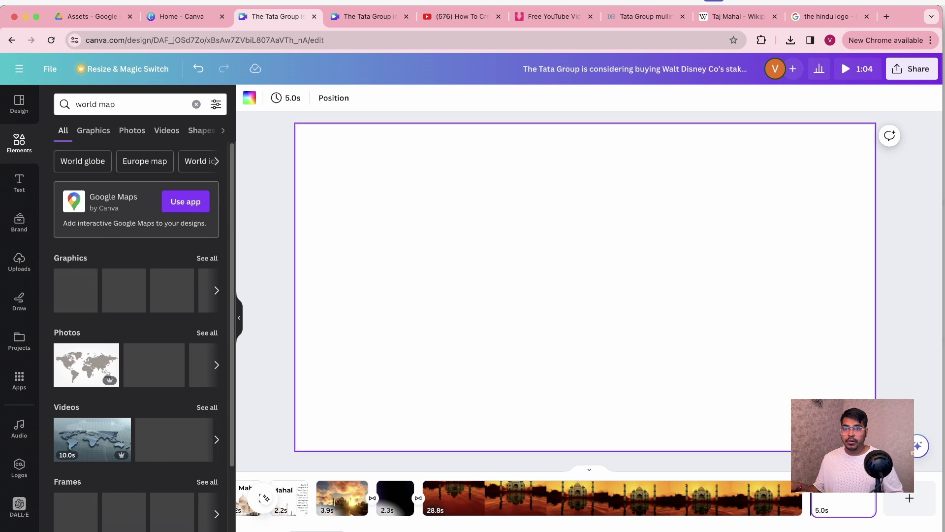
click(207, 332)
- Place the navy world map photo on the blank page as a free image rather than the background, and enlarge it to cover the page
drag(180, 278, 712, 317)
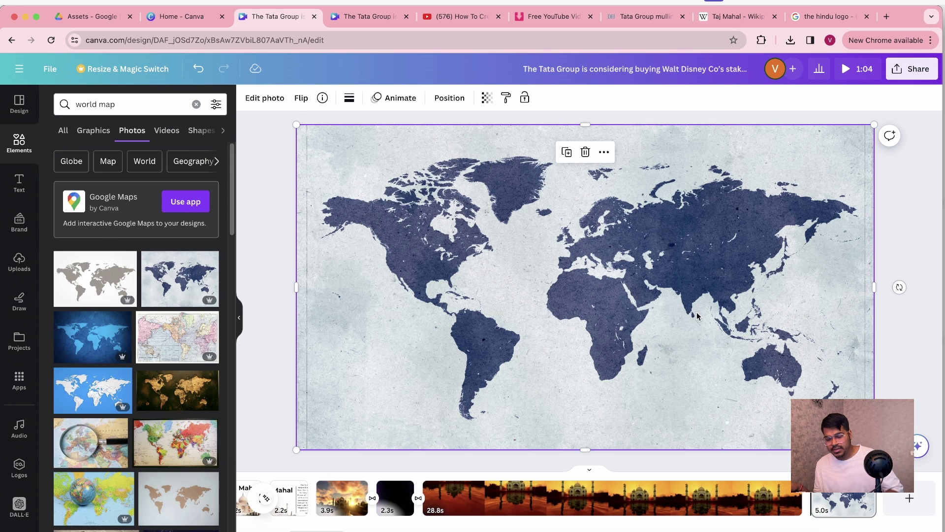
key(super+z)
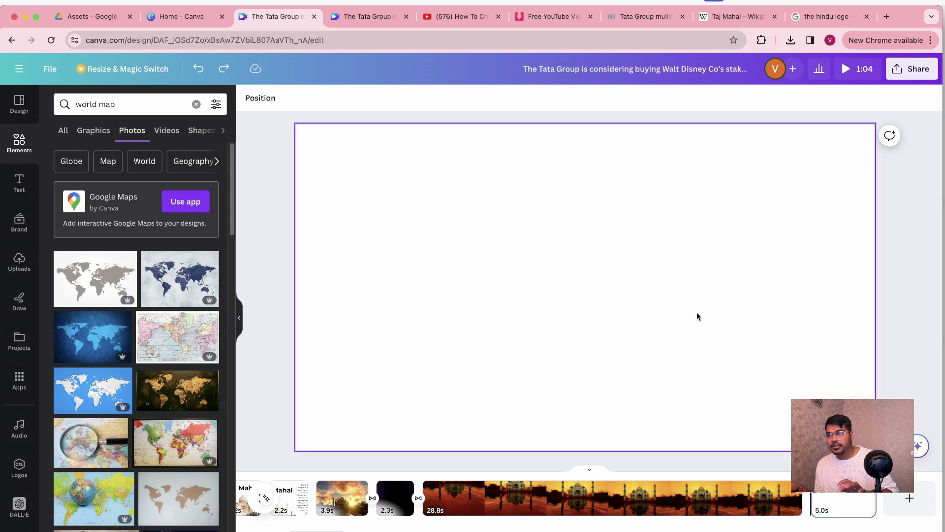
click(164, 280)
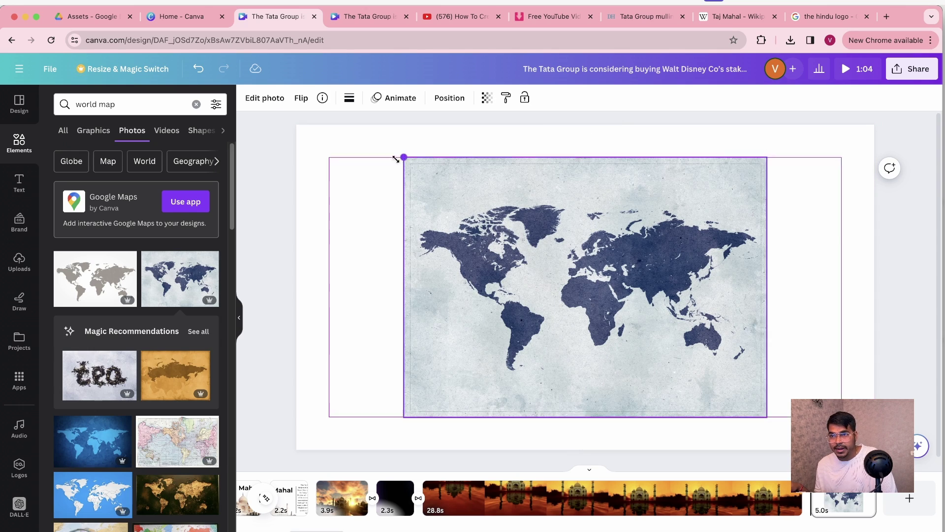
drag(395, 158, 296, 114)
drag(566, 305, 593, 329)
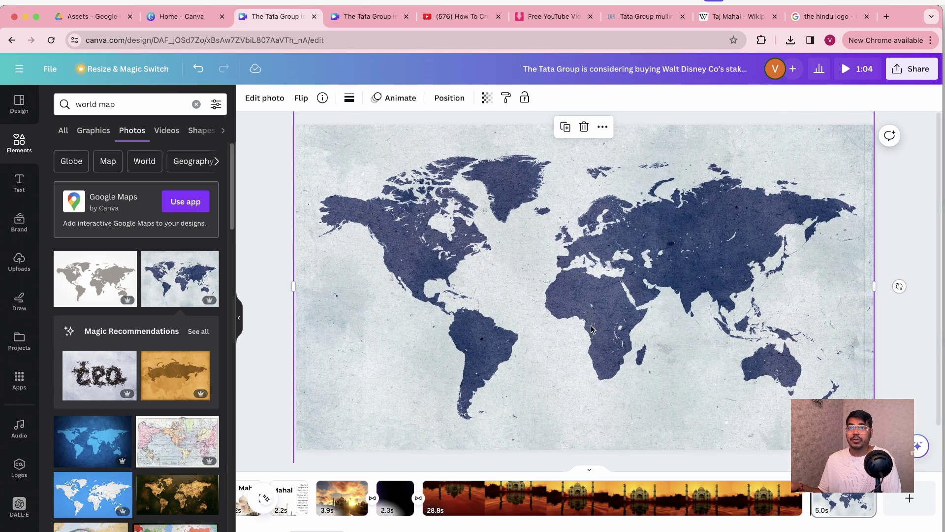
- Shorten the map page to 1.0 second and give the photo an outward Breathe animation at maximum scale
click(394, 97)
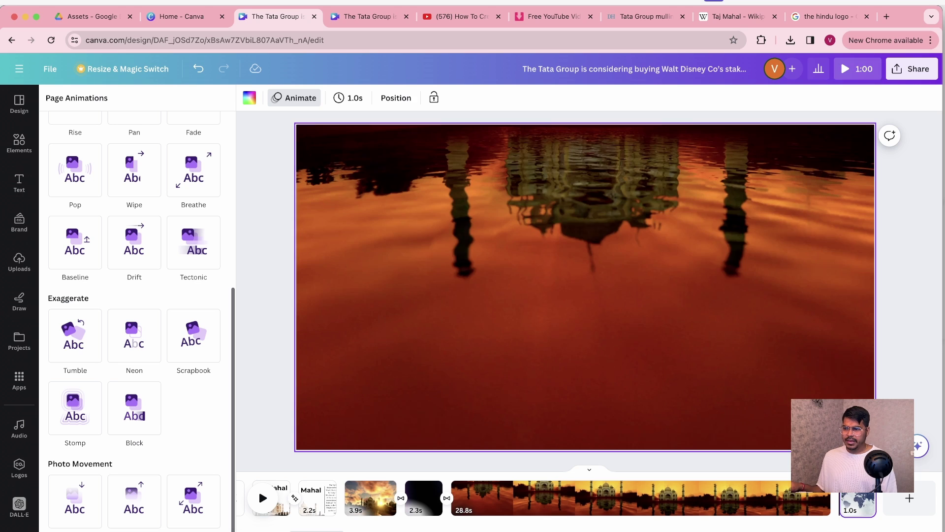
click(263, 497)
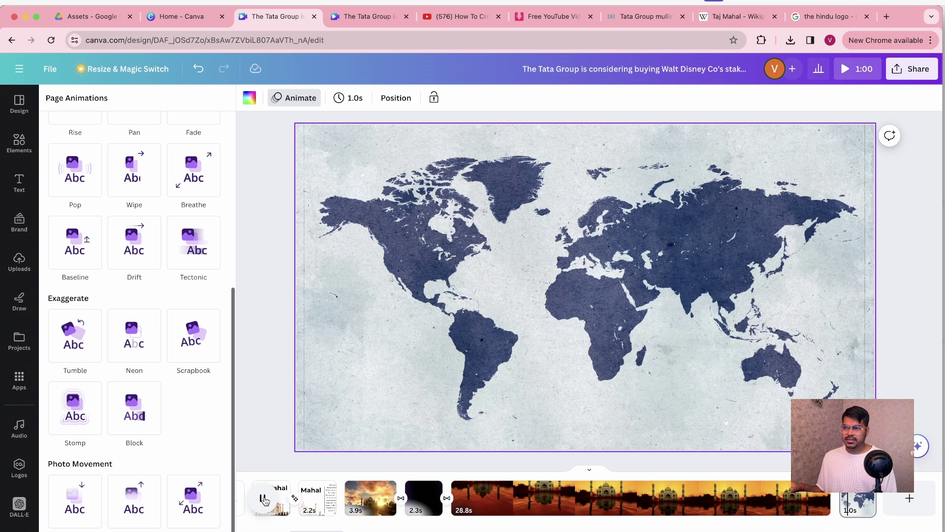
click(613, 265)
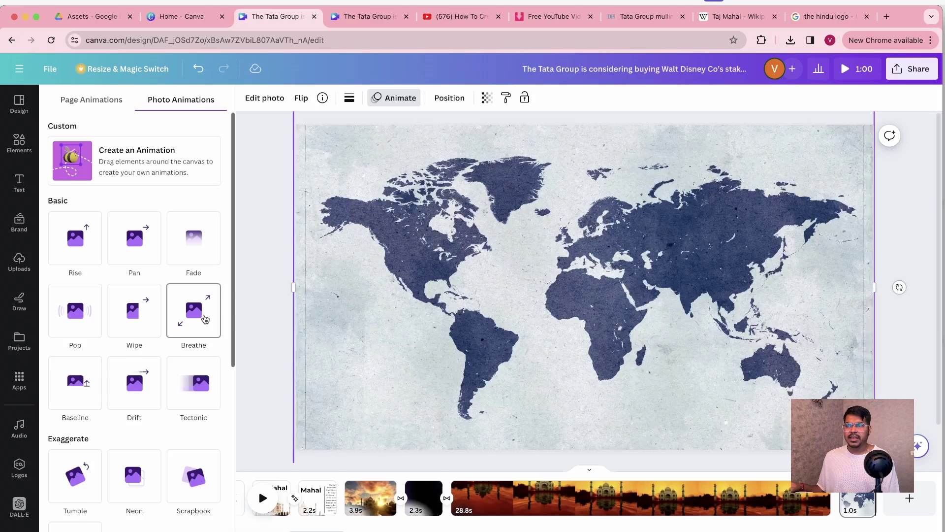
click(209, 316)
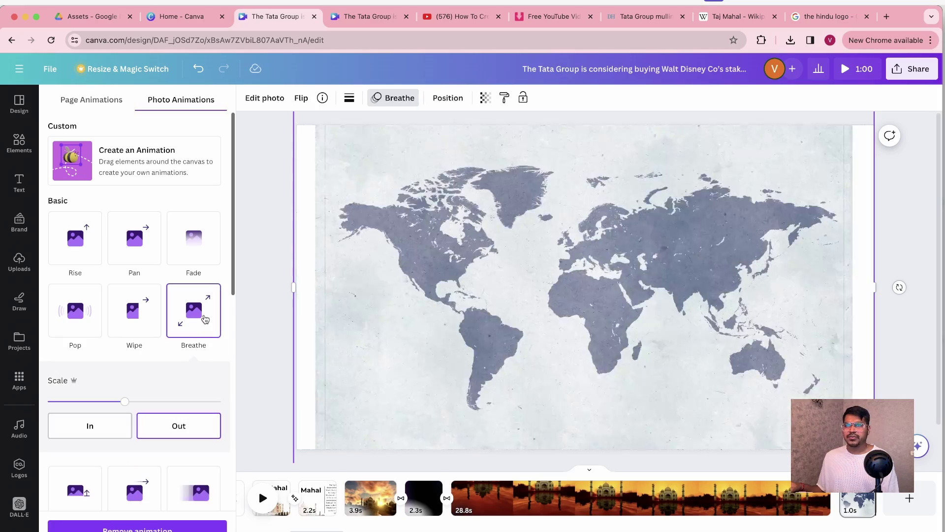
drag(125, 401, 253, 408)
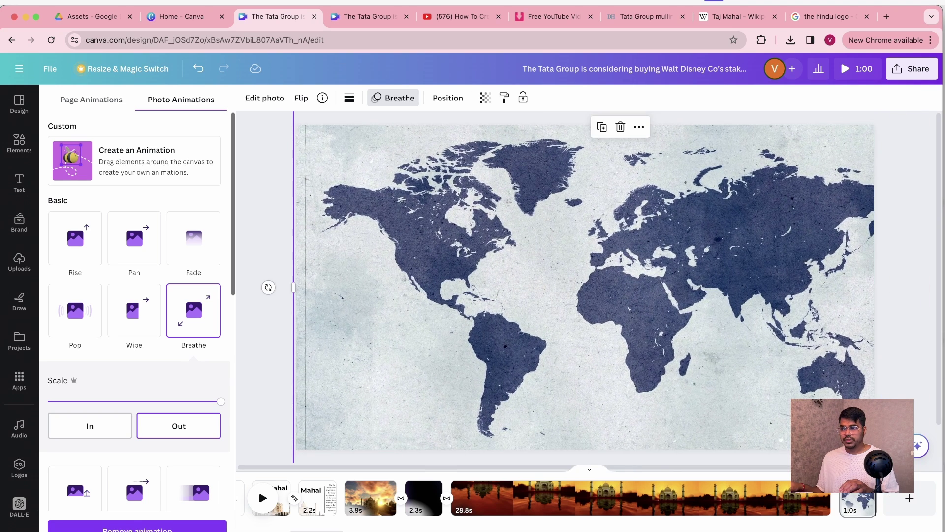
- Enlarge the map photo beyond the page edges and play back its Breathe animation
drag(294, 326, 206, 327)
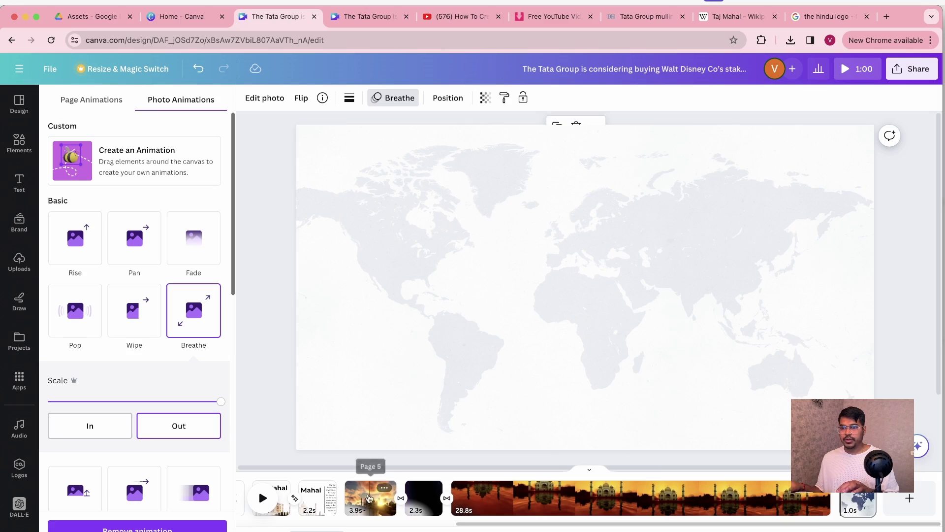
click(266, 498)
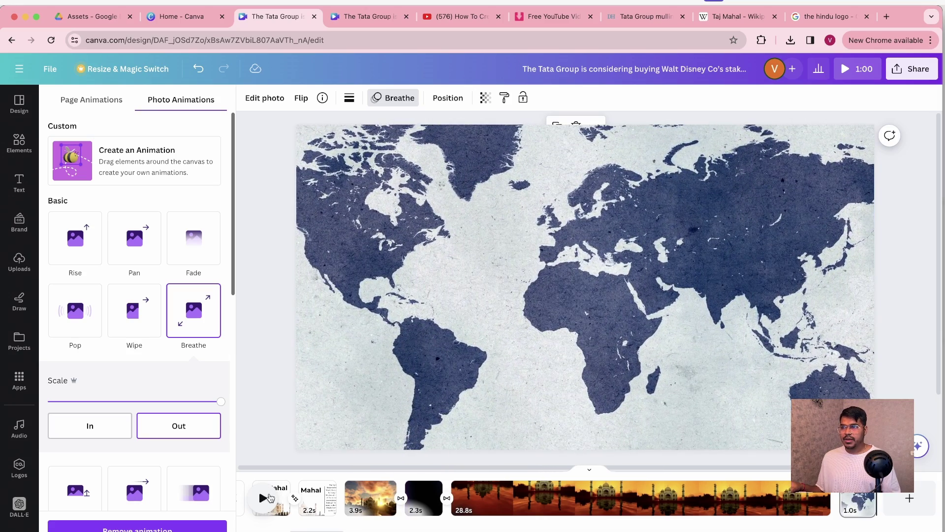
click(264, 498)
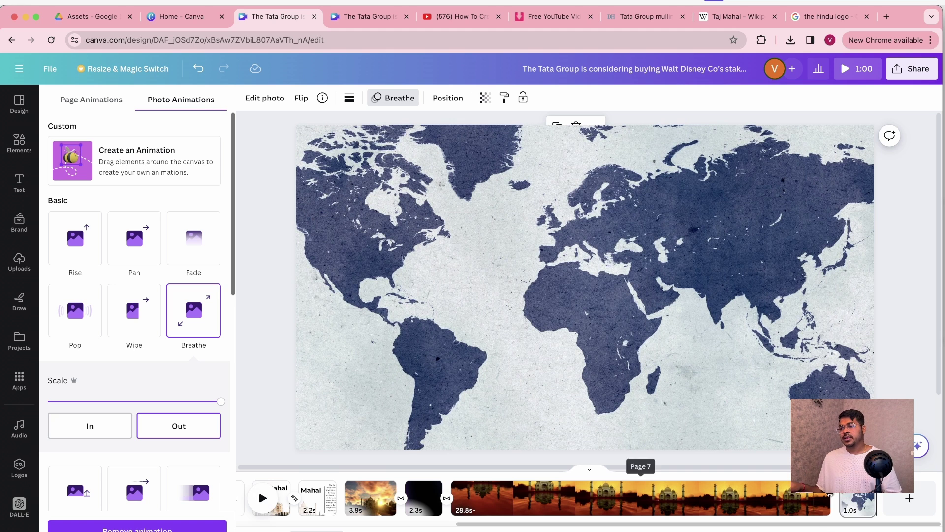
- Duplicate the world map page and lengthen the copy to 2.0 seconds
right_click(867, 492)
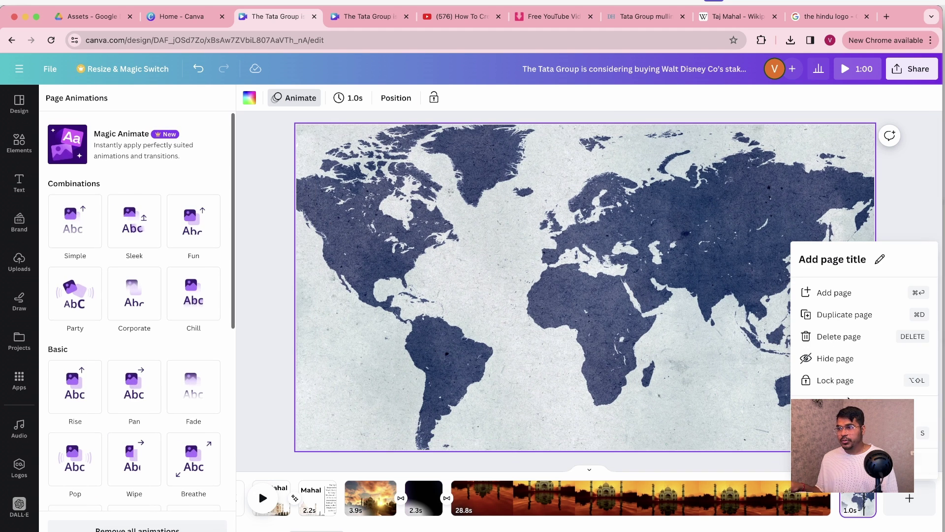
click(844, 315)
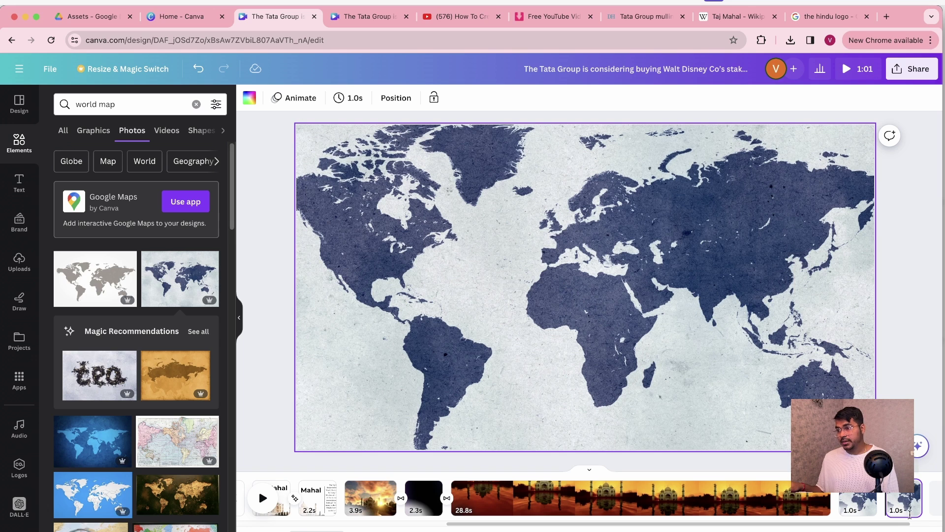
drag(921, 500, 685, 488)
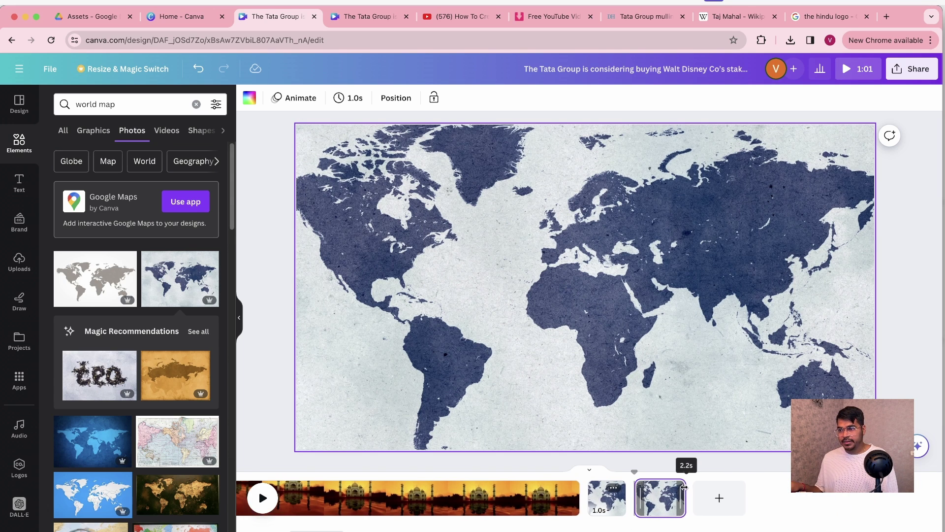
- Search the element graphics for "india map", add the blue map with state borders, and shrink it to sit over India
click(196, 104)
text(India)
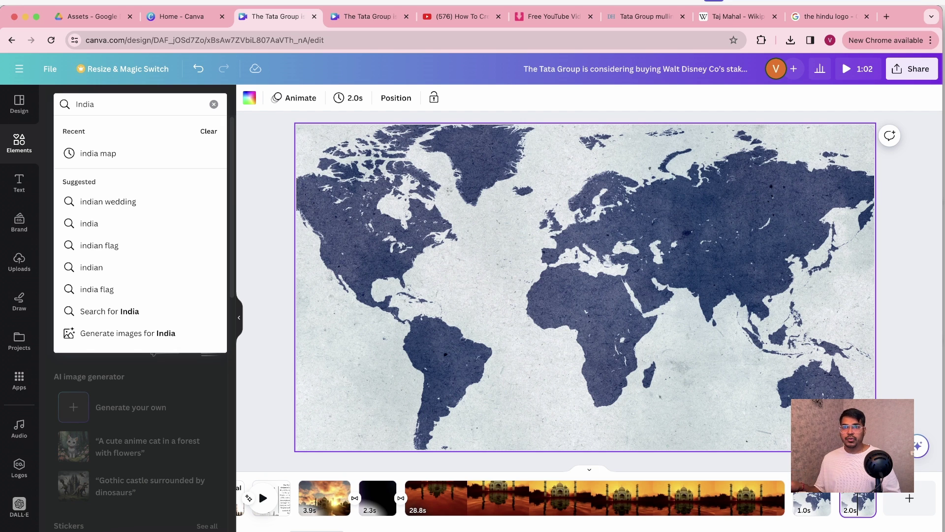
click(116, 153)
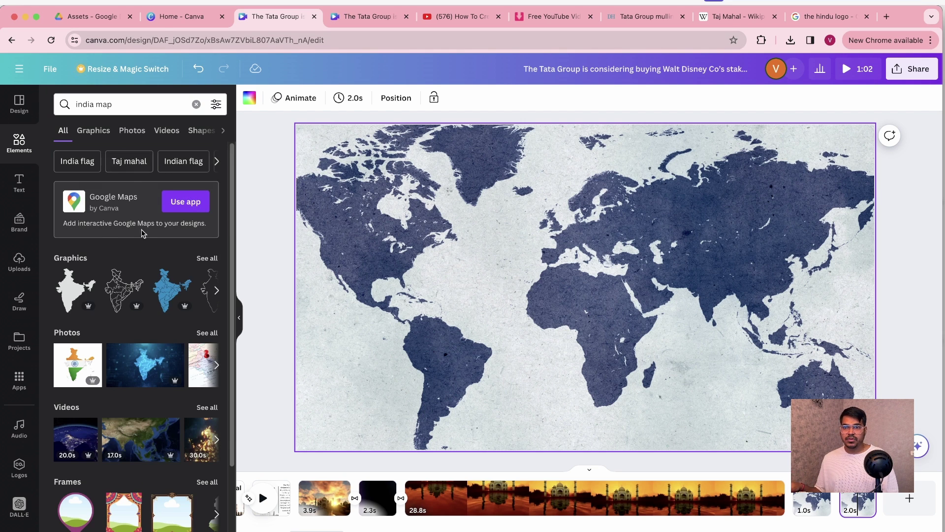
click(207, 258)
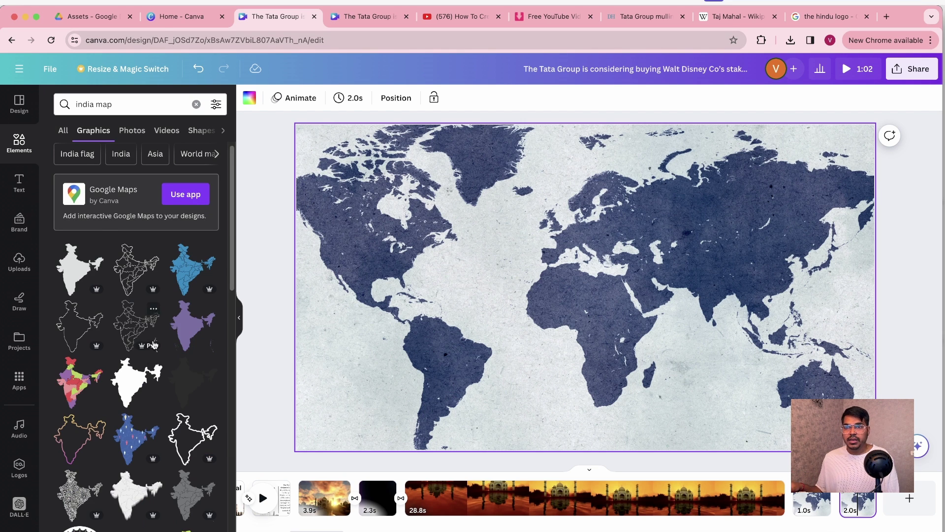
click(182, 272)
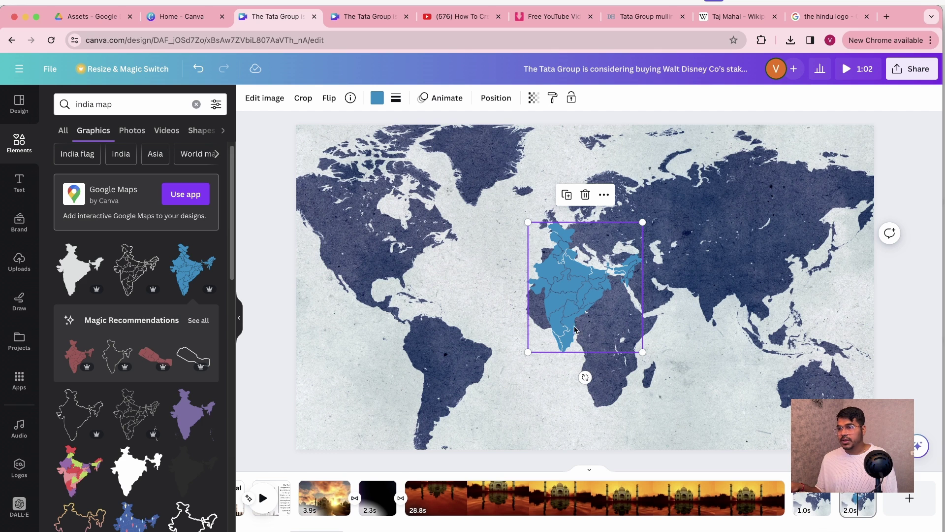
drag(641, 353, 613, 318)
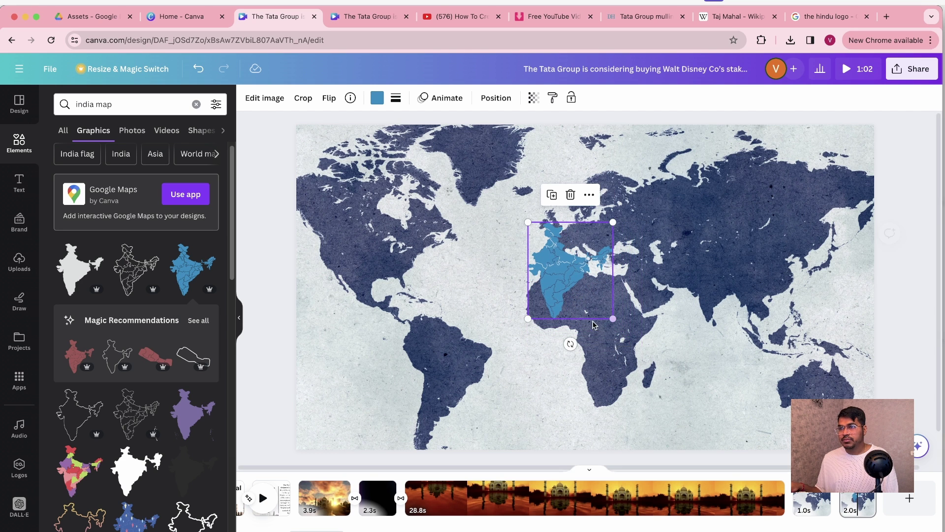
drag(571, 283, 726, 298)
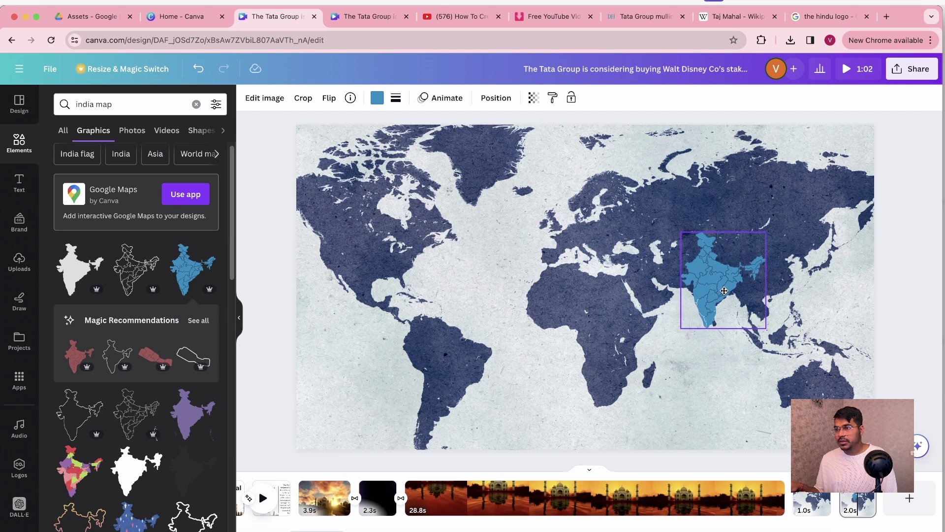
- Enlarge the world map photo on the duplicated page well beyond the page edges, moving the India graphic out of the way
click(496, 98)
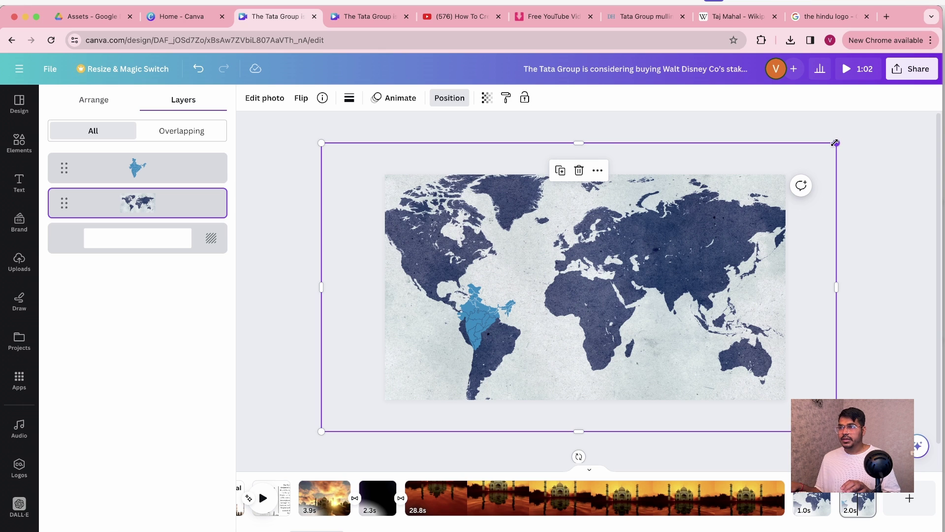
drag(835, 143, 844, 139)
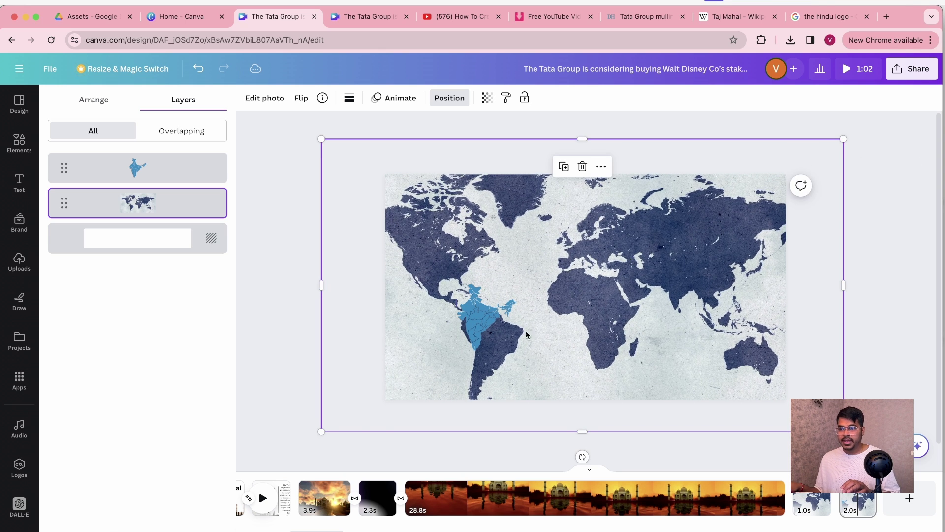
drag(320, 432, 220, 468)
drag(659, 282, 657, 266)
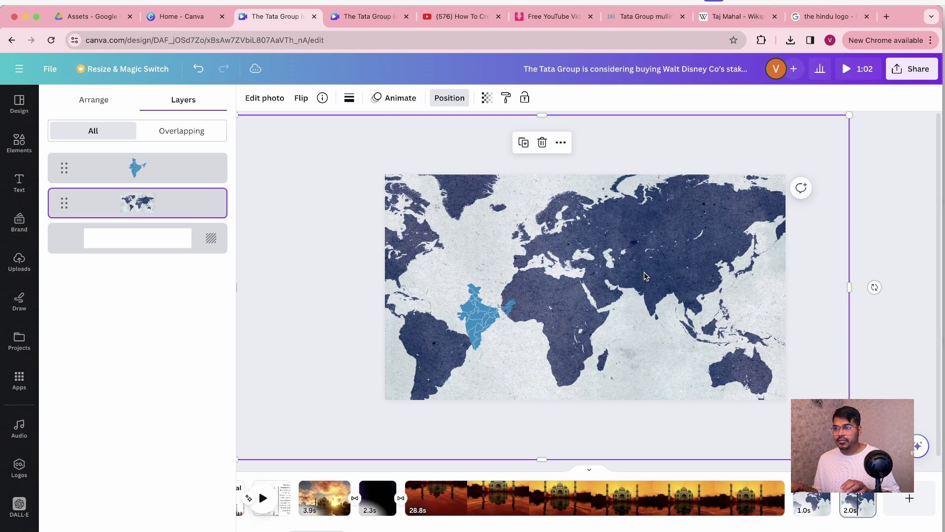
drag(484, 313, 426, 281)
click(848, 121)
mouse_move(851, 115)
mouse_down()
mouse_move(910, 106)
mouse_move(869, 115)
mouse_up()
- Position the blue India graphic over India on the enlarged world map, fine-tuning the map photo's size to match
drag(418, 288, 652, 286)
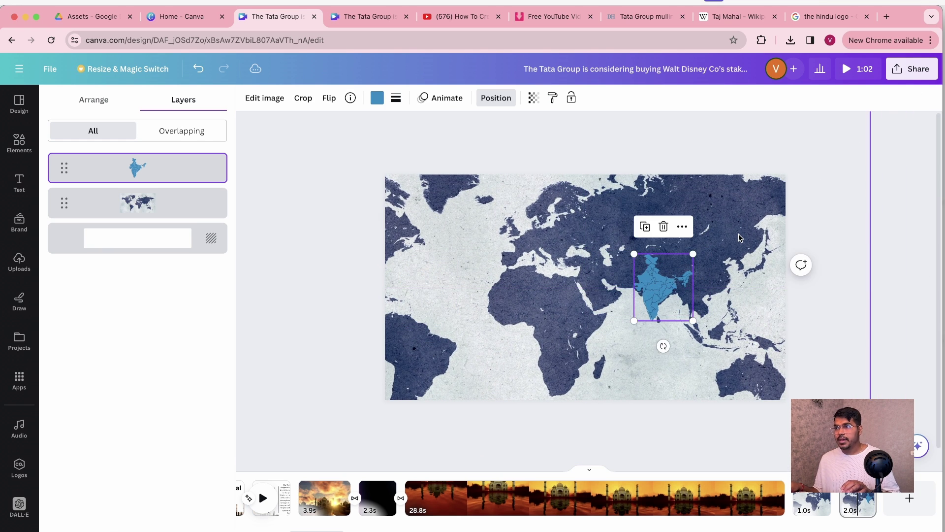
click(741, 236)
drag(869, 114, 798, 142)
click(639, 287)
drag(640, 288, 639, 291)
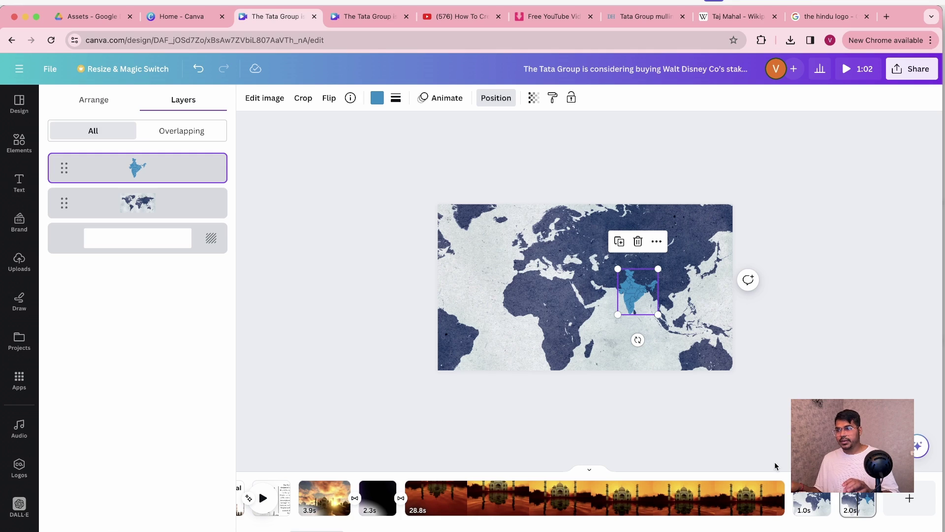
key(super+equal)
scroll(585, 287, up, 3)
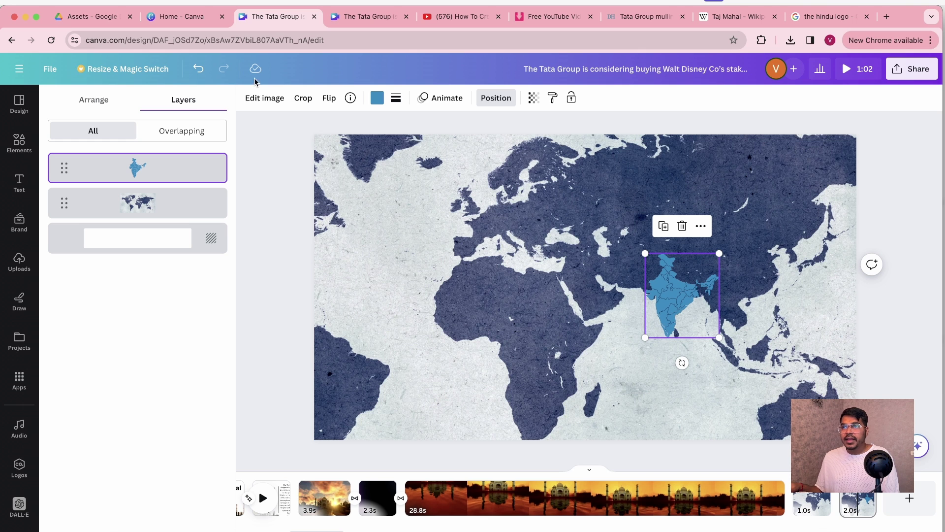
- Recolour the India graphic with the solid red default colour
click(264, 98)
scroll(209, 353, down, 5)
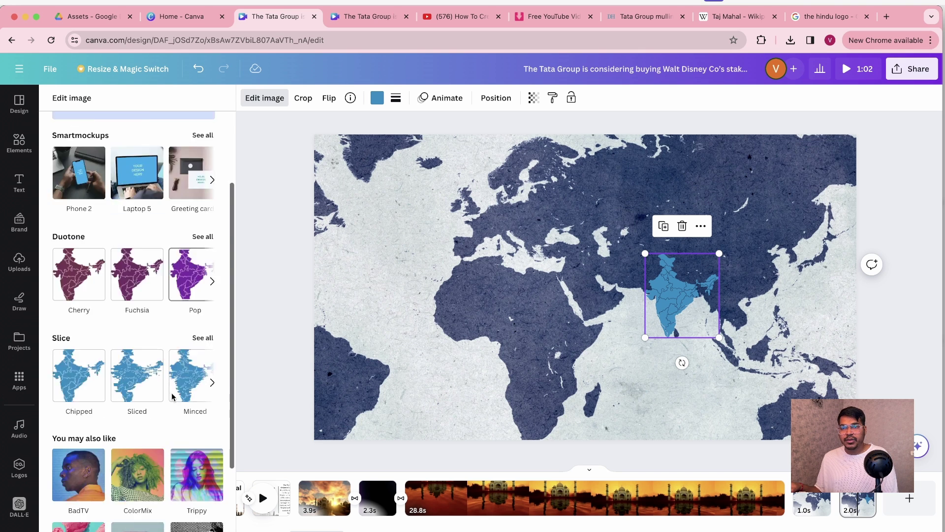
scroll(182, 231, up, 5)
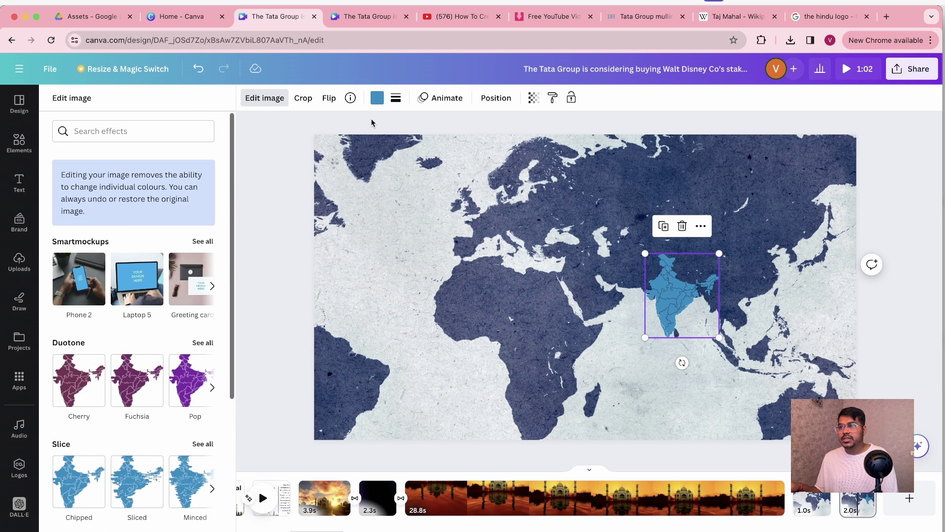
click(377, 98)
scroll(178, 400, down, 2)
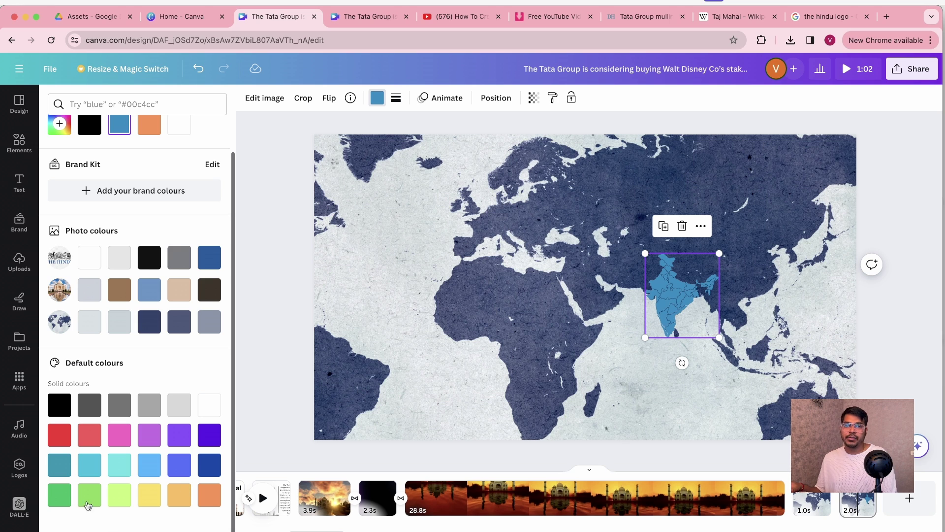
click(60, 435)
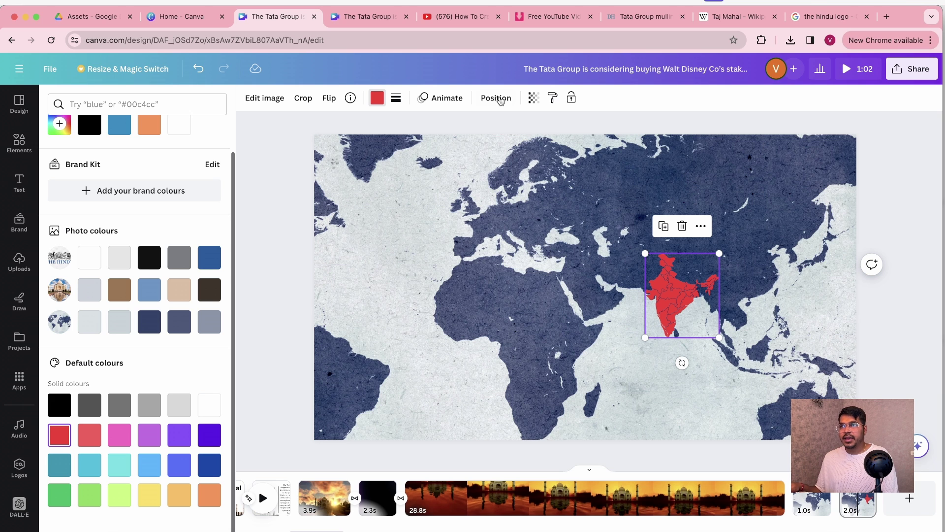
- Give the red India graphic an outward Breathe animation at about three-quarters scale, and enlarge the graphic slightly
click(428, 93)
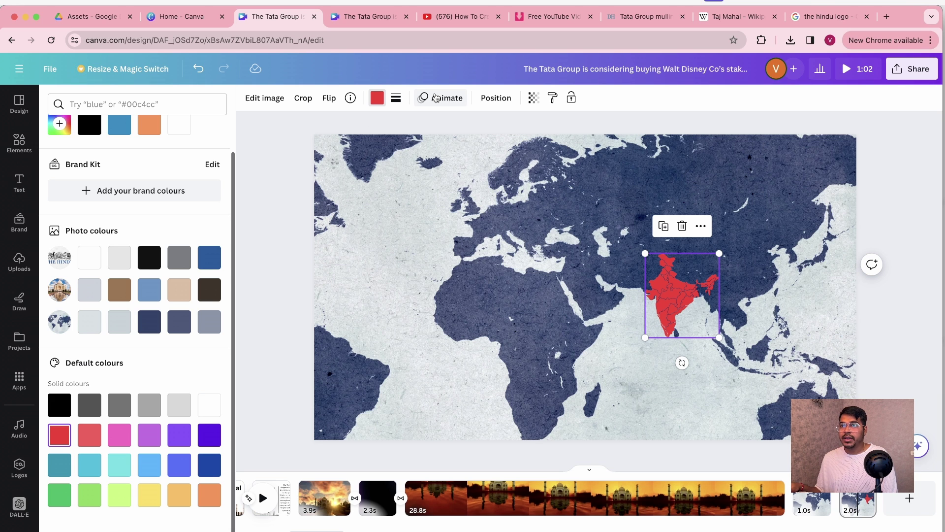
scroll(148, 295, down, 3)
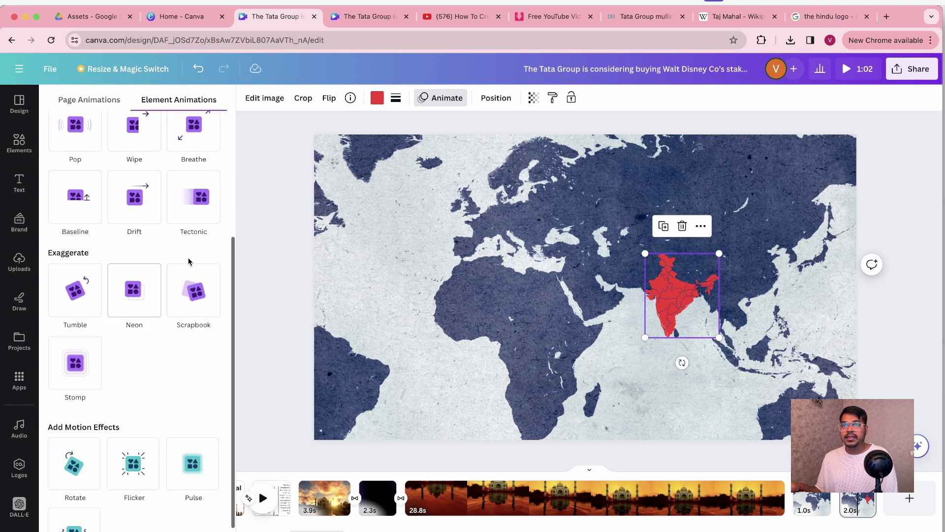
scroll(172, 305, up, 3)
click(195, 324)
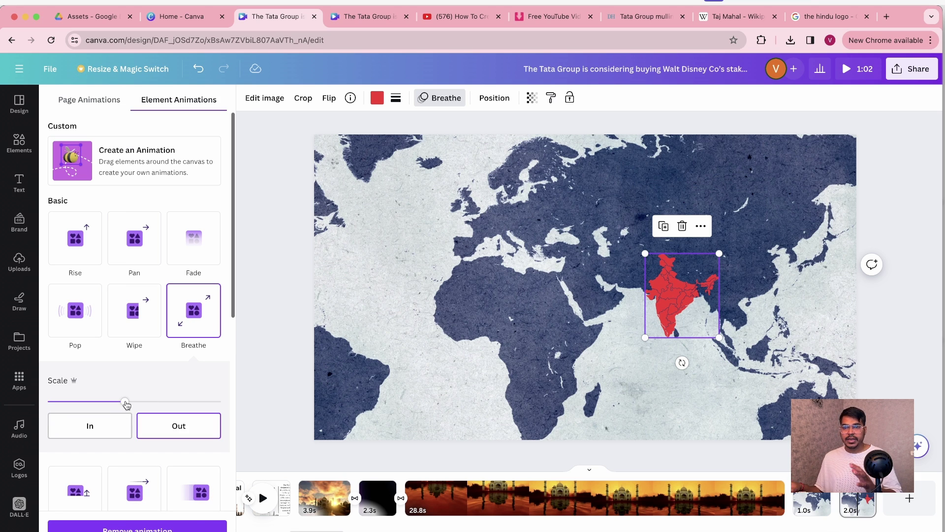
drag(126, 404, 177, 400)
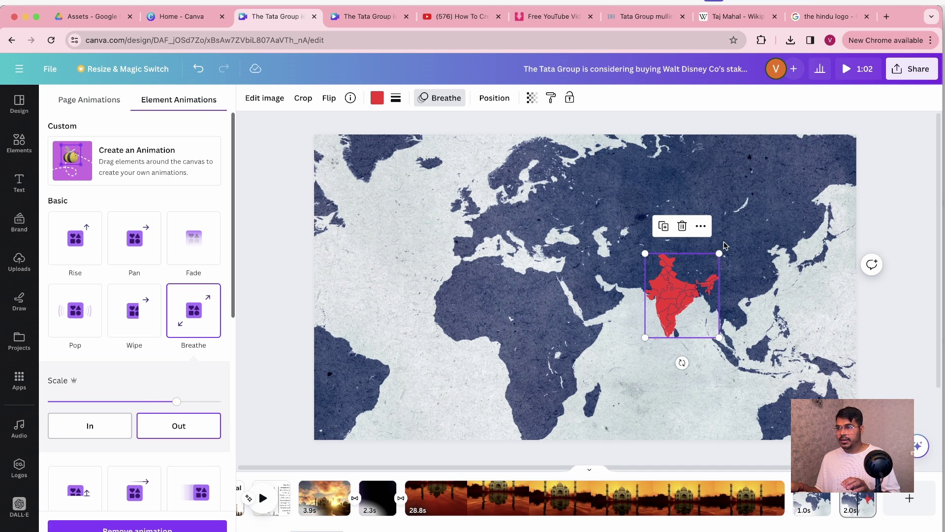
drag(720, 253, 725, 245)
click(678, 284)
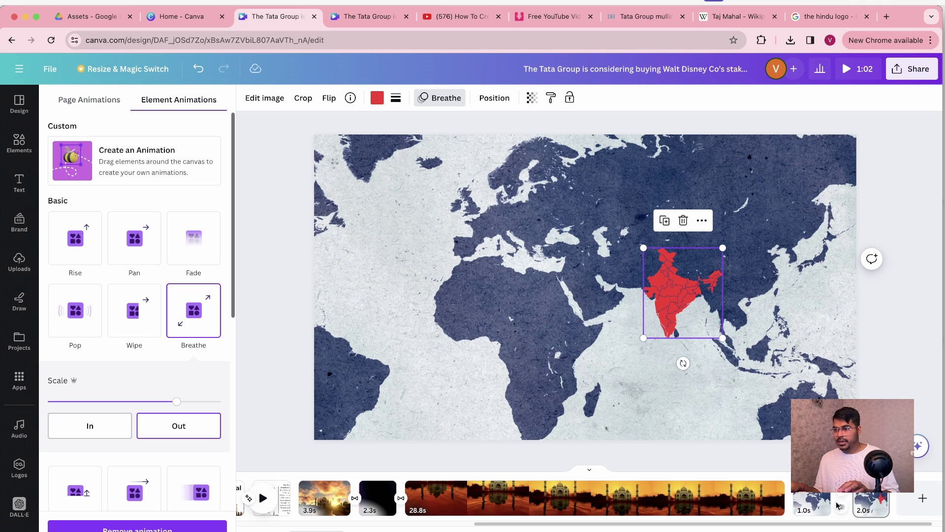
- Add a Match & Move transition between the two world map pages and play it back
click(842, 510)
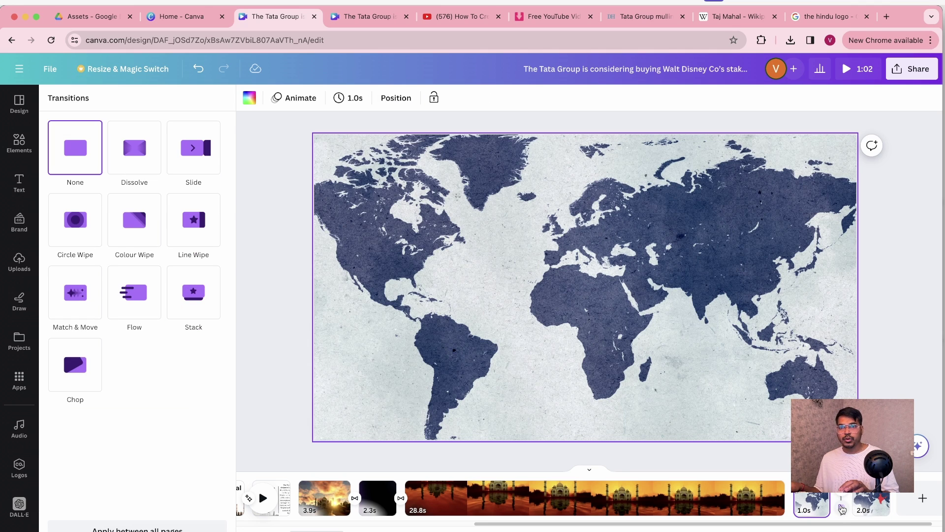
click(71, 296)
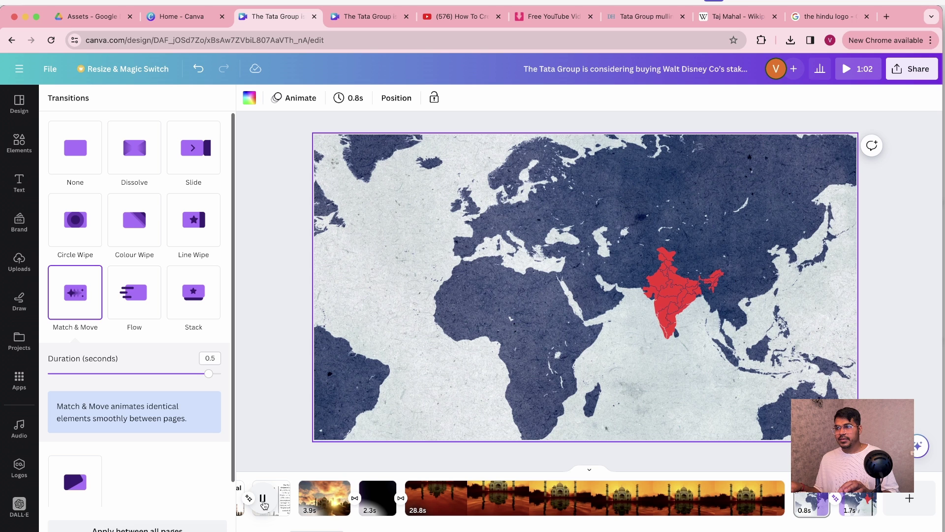
click(263, 502)
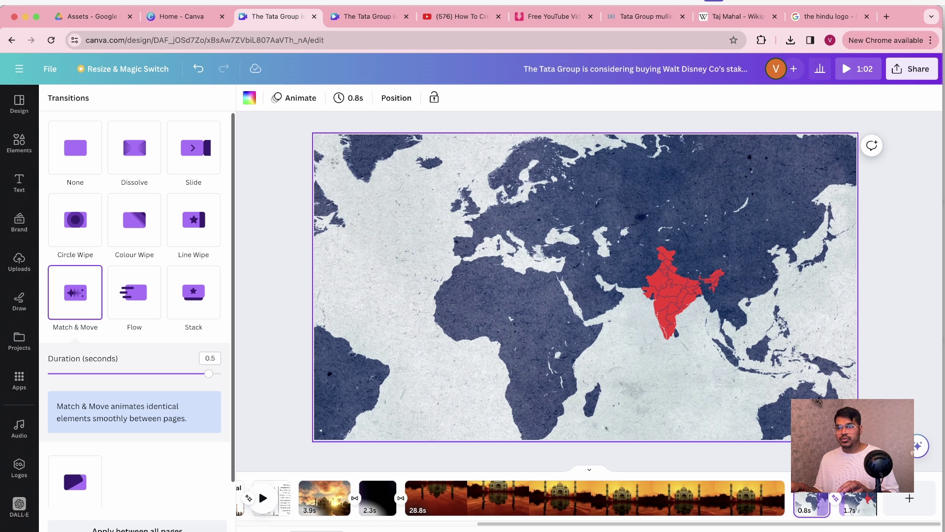
click(842, 500)
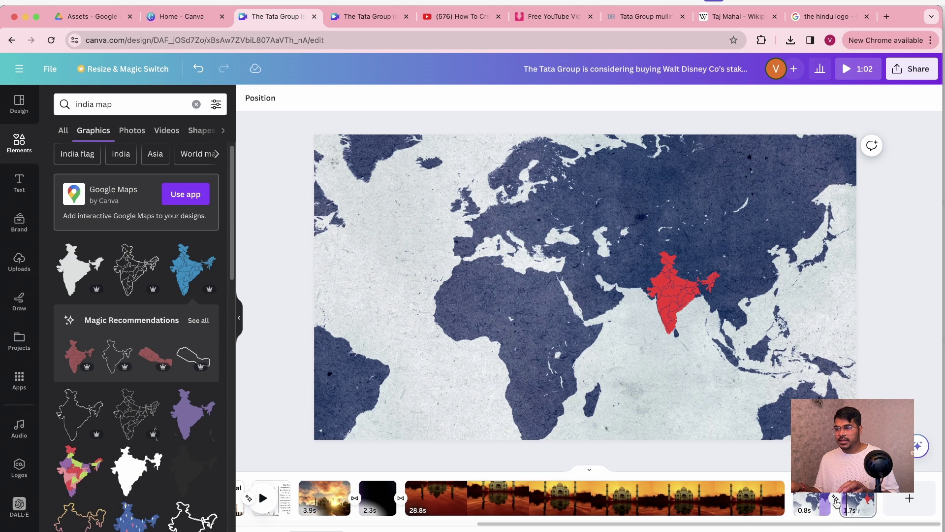
- Set the Match & Move transition between the map pages to its maximum duration, 0.53 seconds, and play back the zoom
click(836, 498)
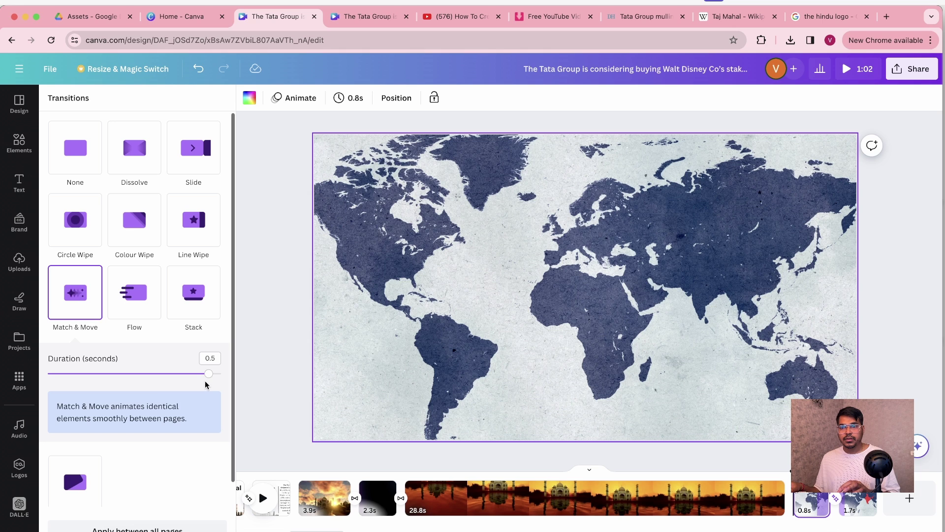
drag(208, 374, 261, 378)
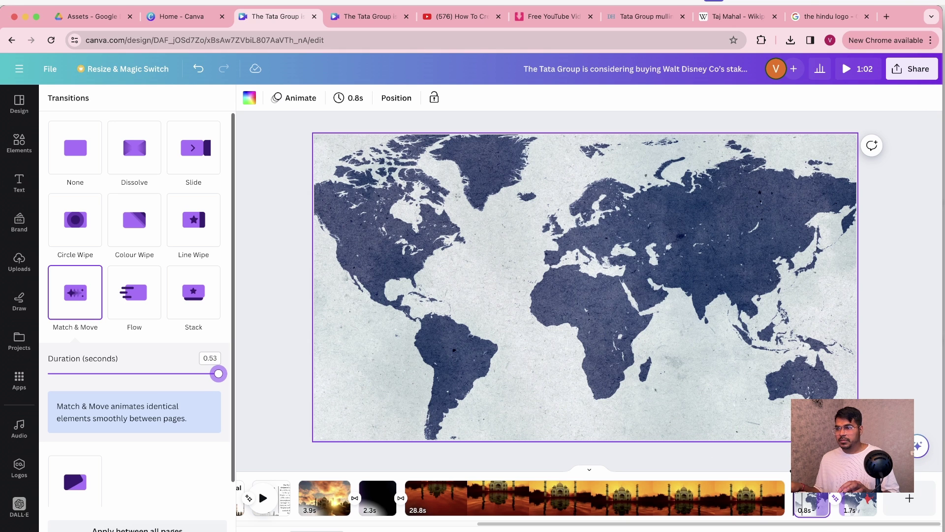
scroll(134, 295, down, 1)
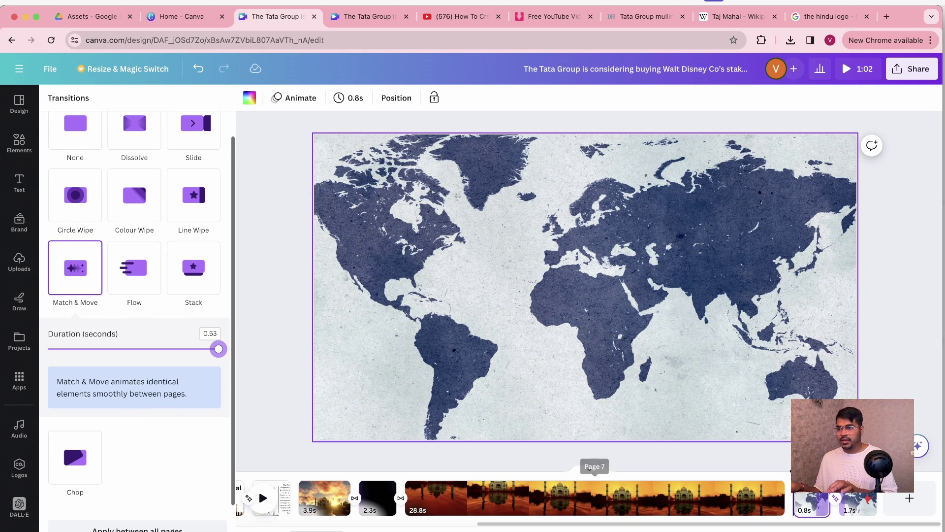
click(272, 502)
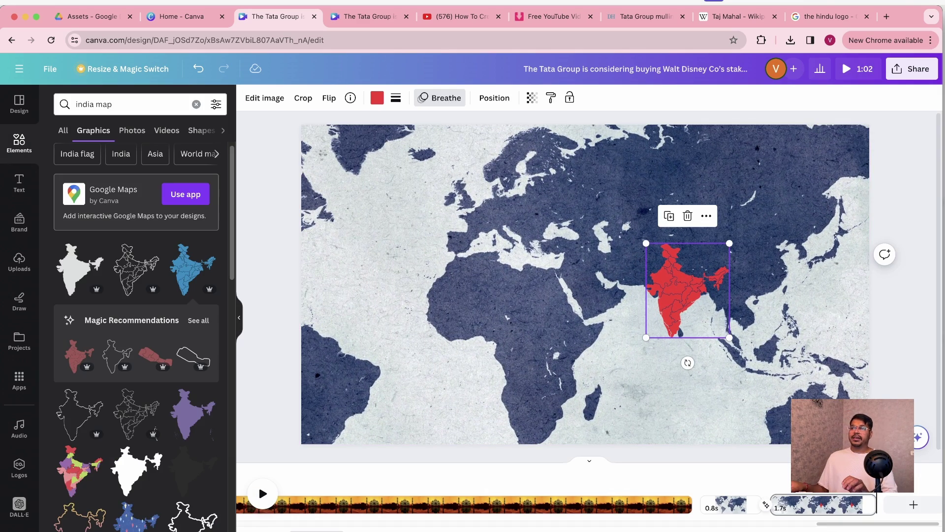
click(900, 383)
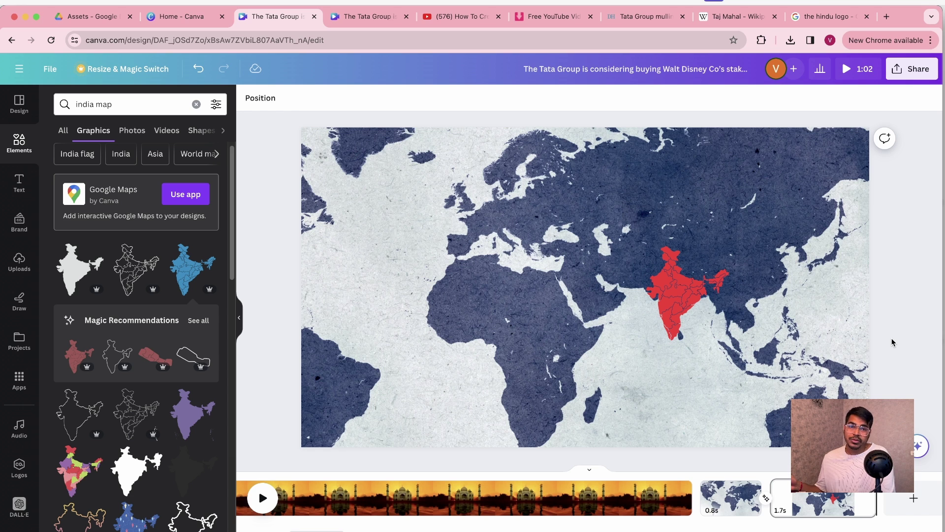
- Search the audio library for "keyboard typing sound" and preview the Keyboard Keys Clicking track
click(16, 434)
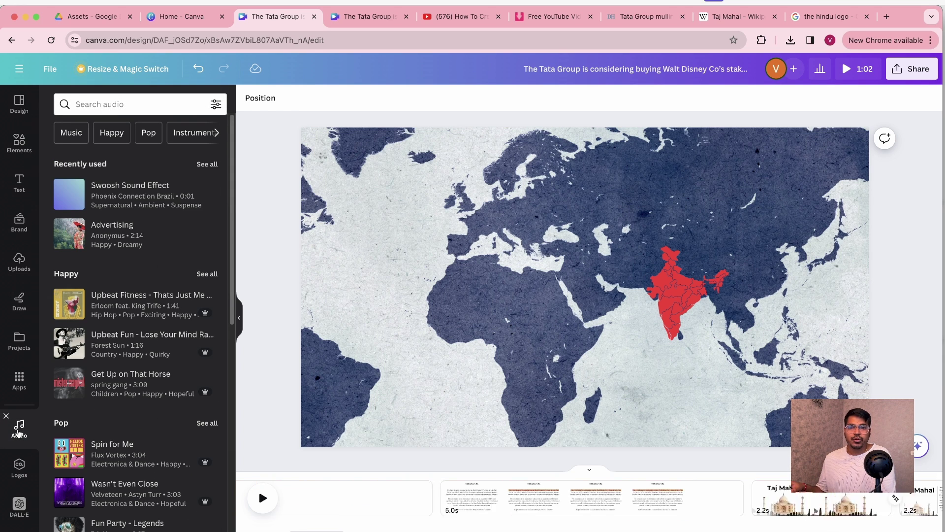
text(soun)
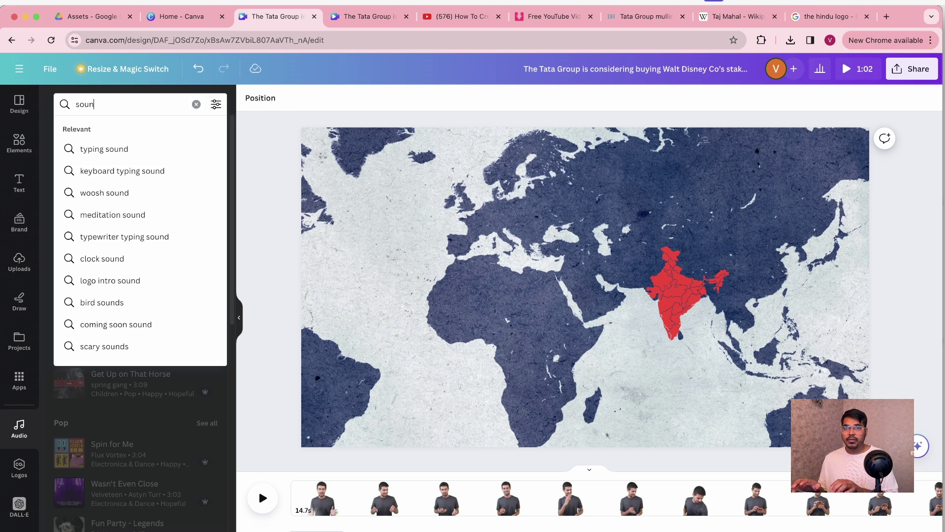
key(BackSpace)
key(BackSpace)
key(BackSpace)
text(ty)
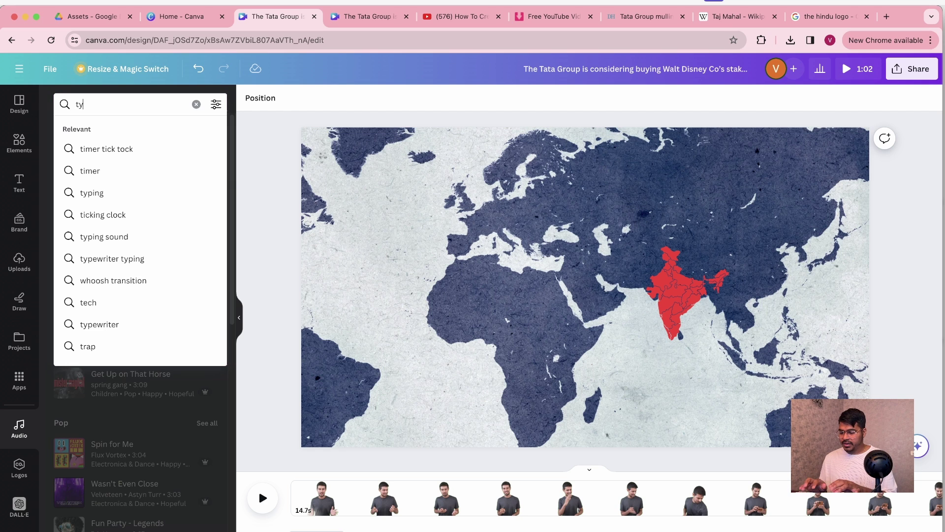
text(ping)
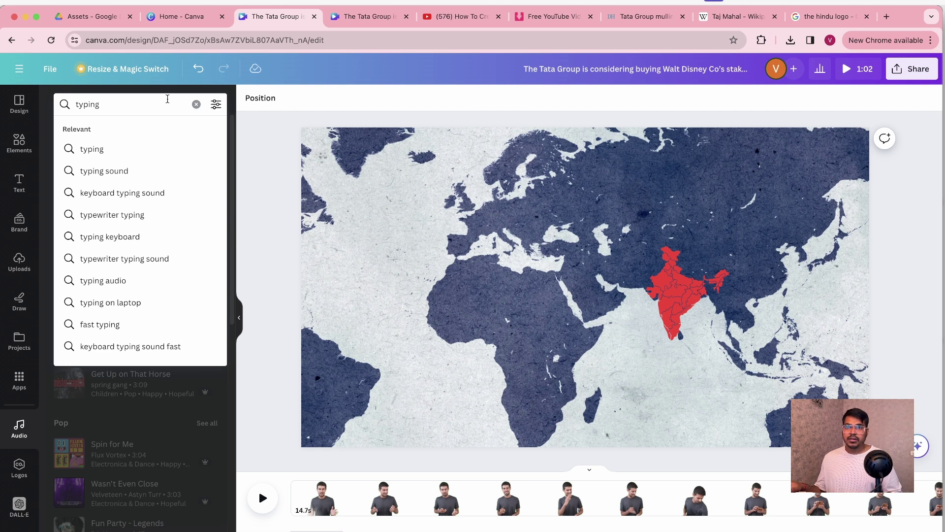
click(140, 198)
click(72, 183)
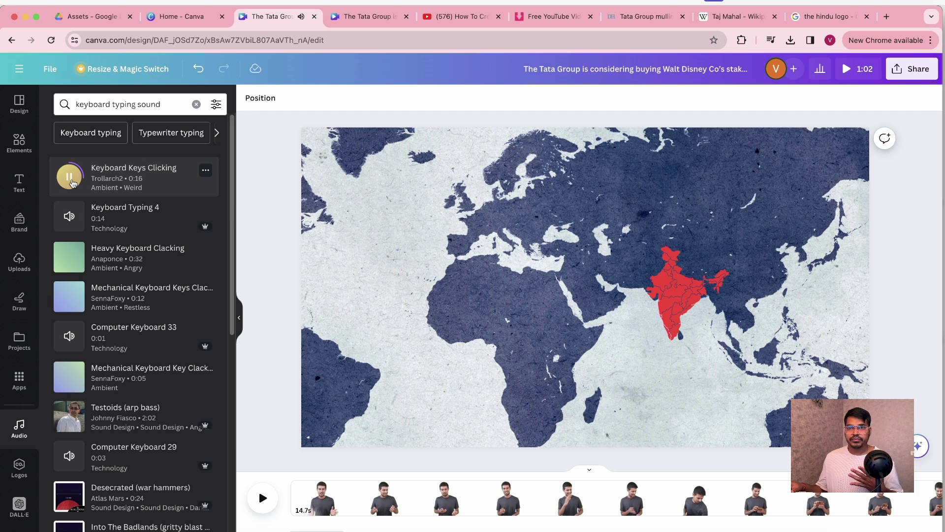
- Search the audio library for "whoosh transition" and preview the Whoosh Transition 3 effect
click(196, 104)
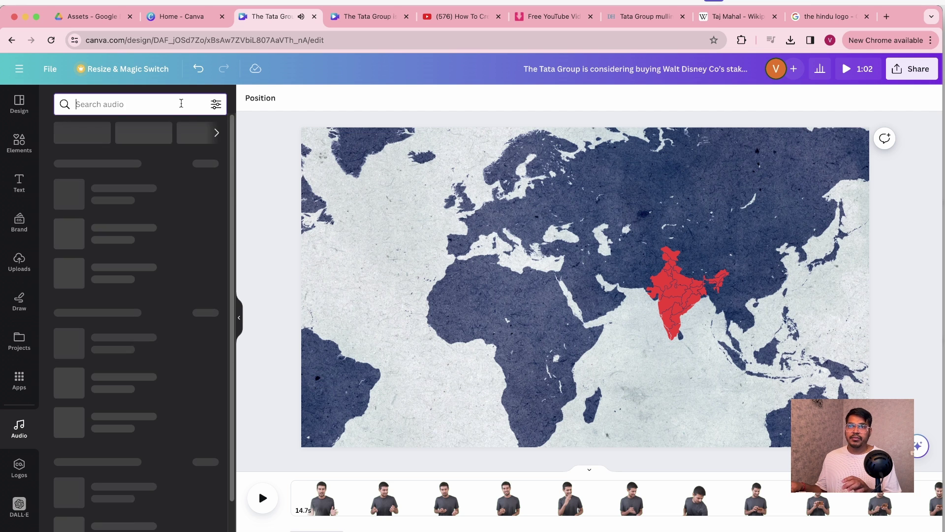
text(wind)
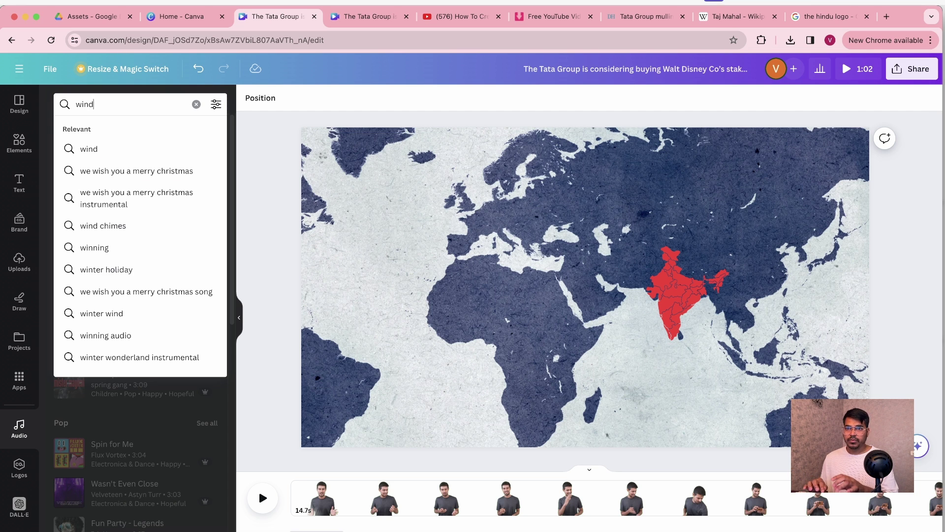
key(BackSpace)
key(BackSpace)
key(BackSpace)
key(BackSpace)
key(BackSpace)
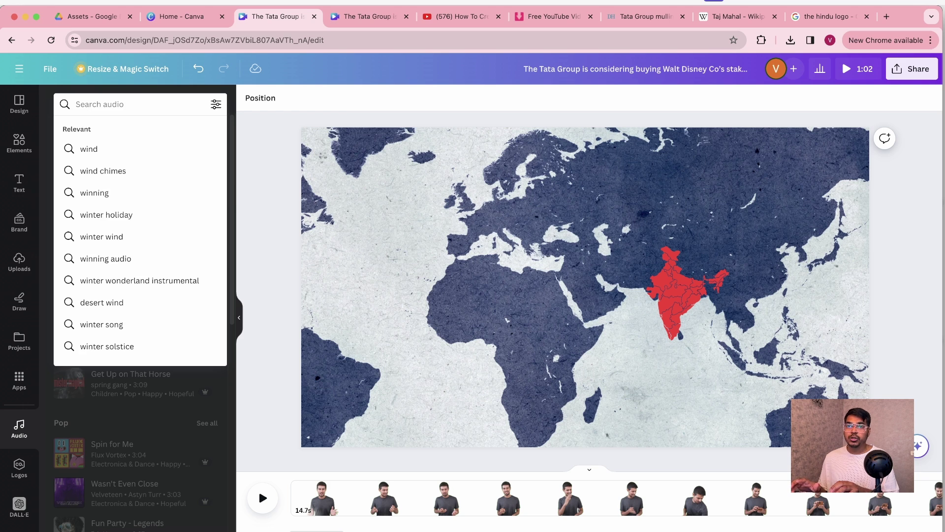
text(whoo)
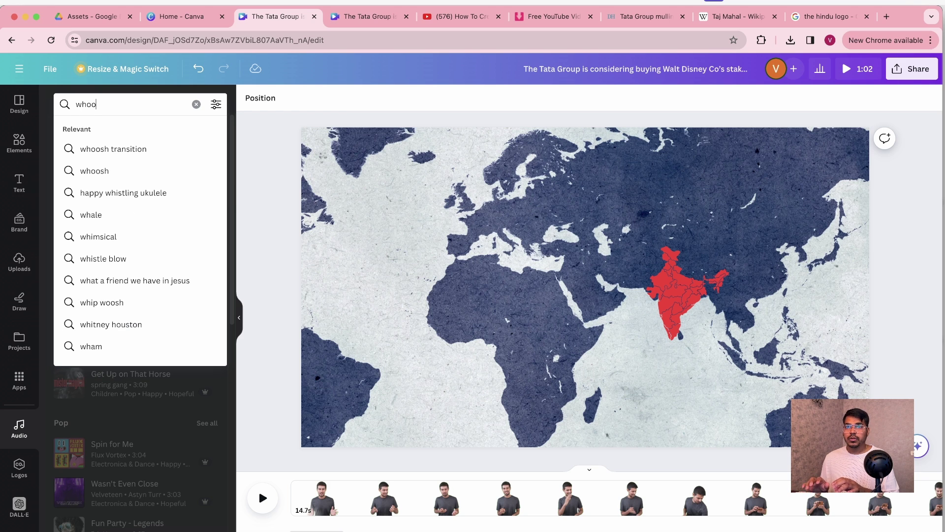
click(134, 149)
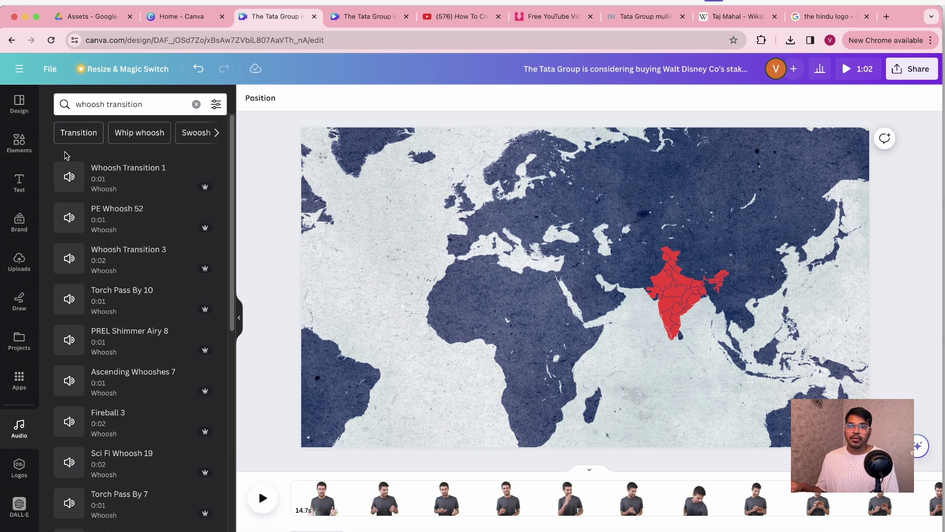
click(70, 261)
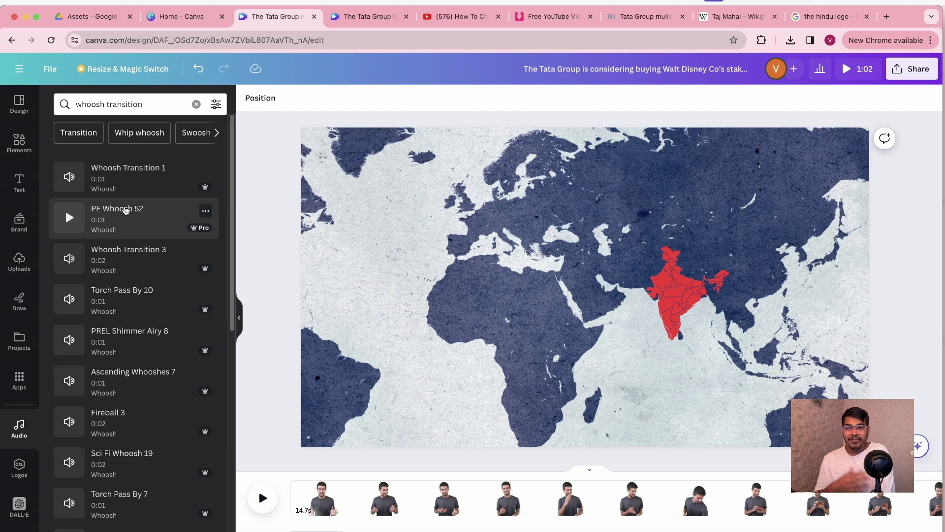
- Overlay the red India map page with the 23-second sunlit clouds video in place of the light streaks, and show the page's layers
scroll(493, 498, right, 5)
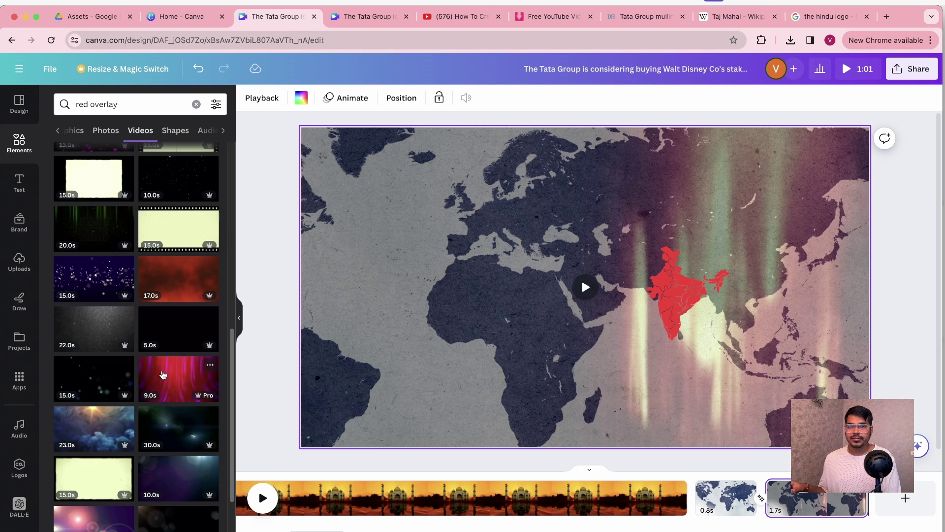
scroll(98, 434, down, 2)
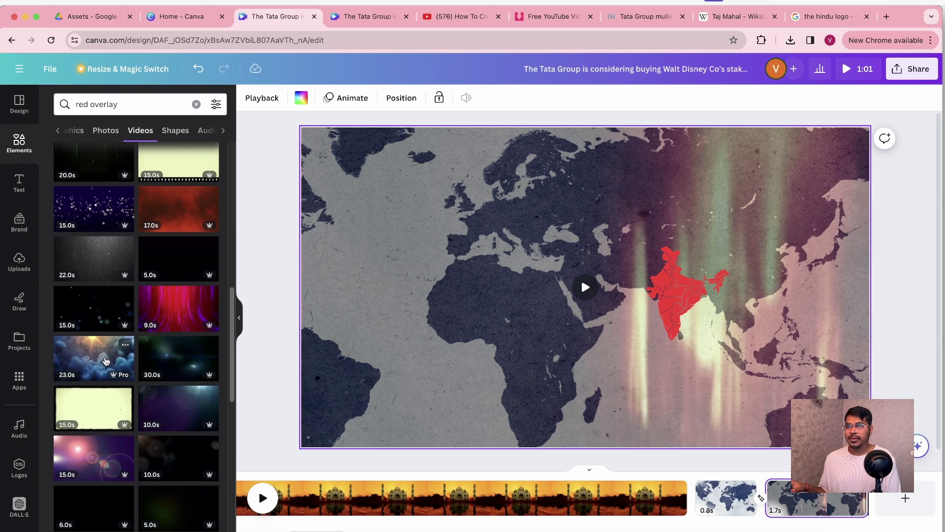
click(93, 357)
key(space)
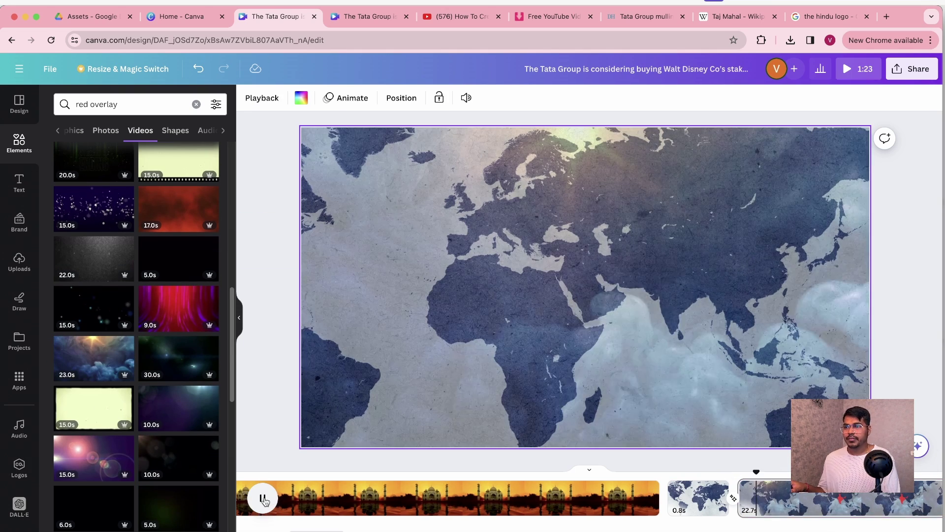
click(401, 98)
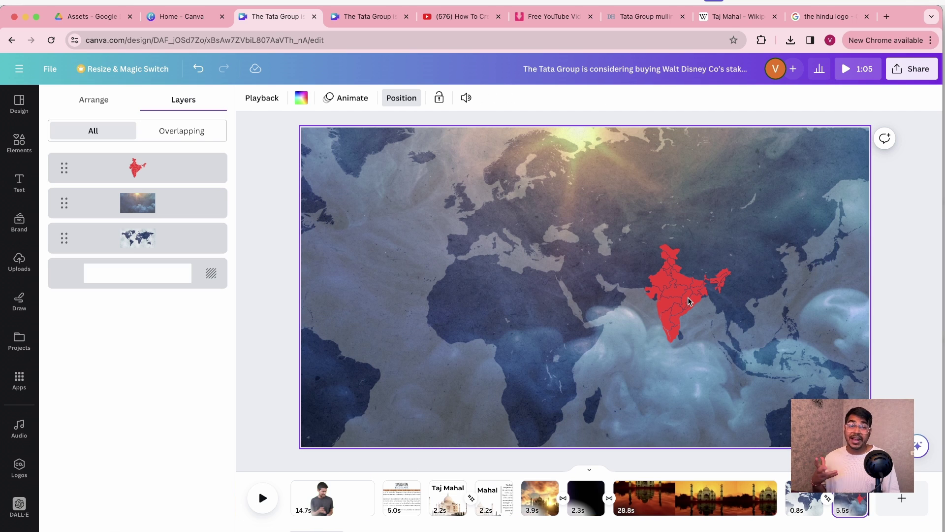